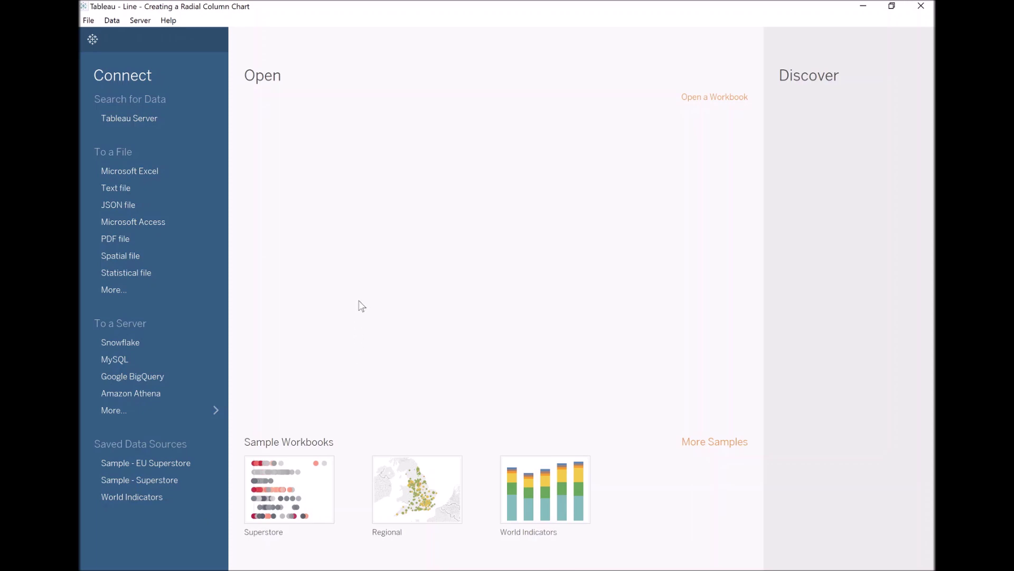
Connect to Superstore.xls, use its Orders table as the data source, and open Sheet 1
left_click(163, 172)
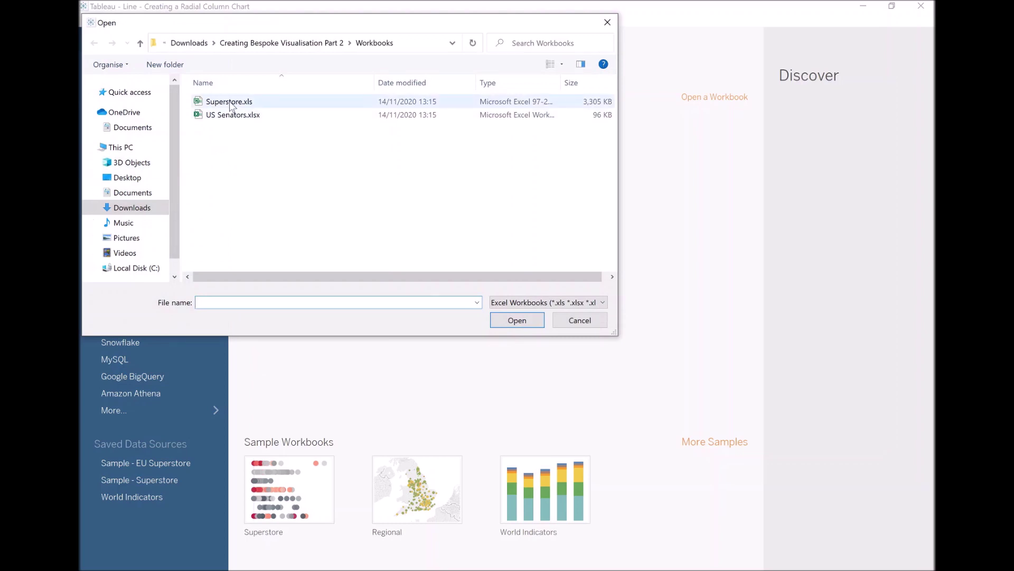
double_click(229, 101)
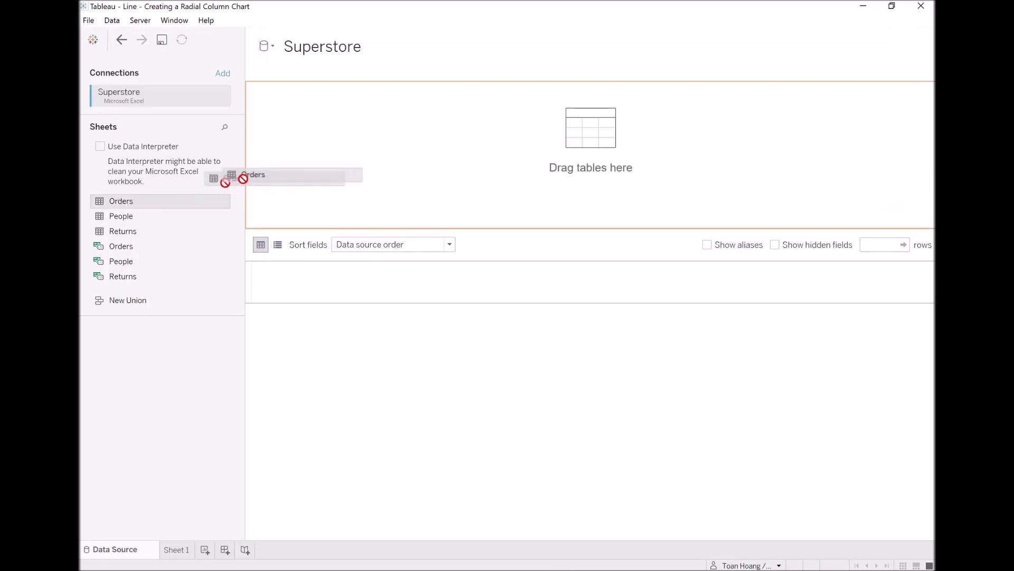
left_click_drag(121, 201, 378, 137)
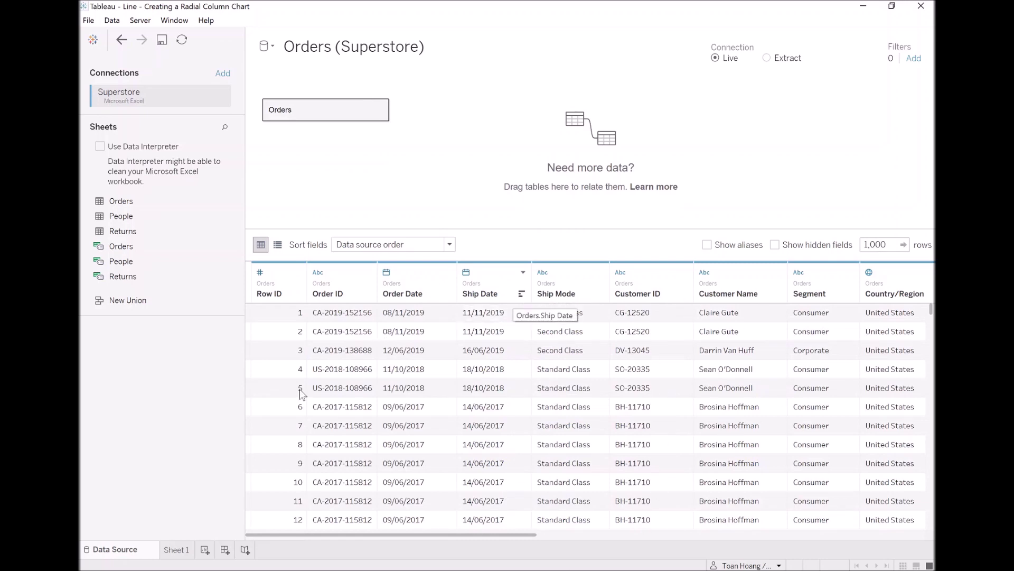
left_click(176, 549)
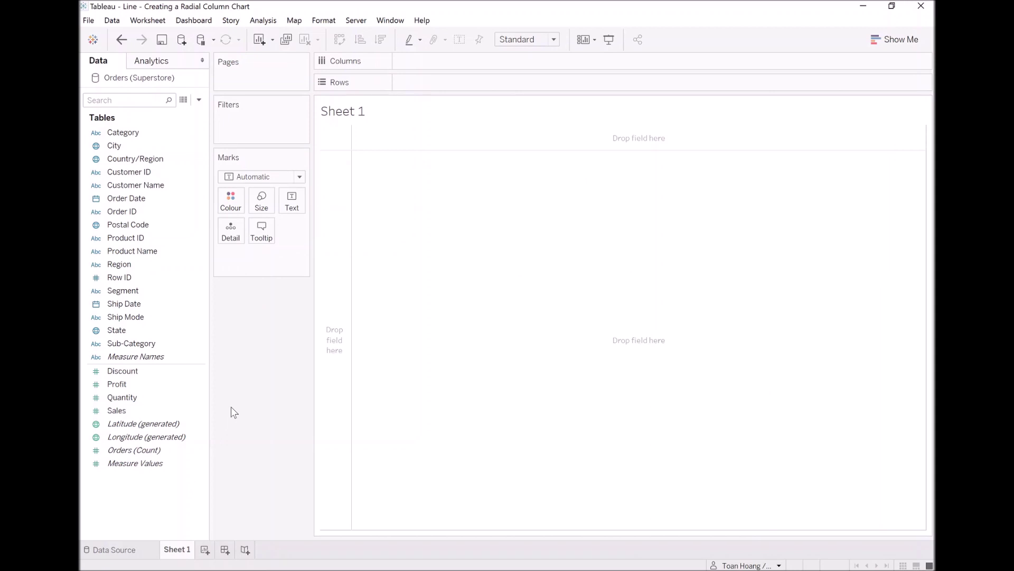
right_click(171, 481)
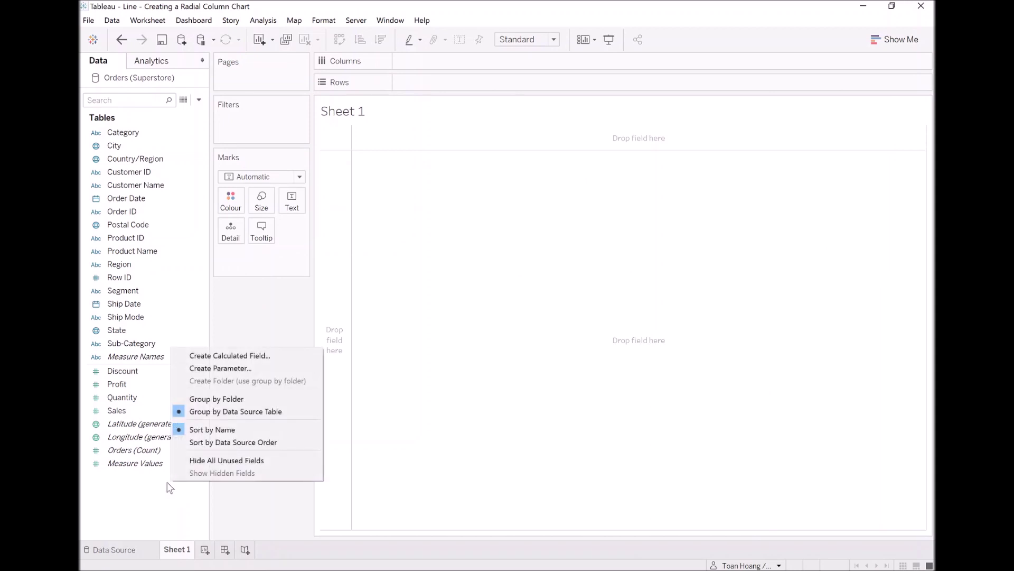
Create calculated field Order Date (Month) as DATETRUNC("month", [Order Date])
left_click(229, 356)
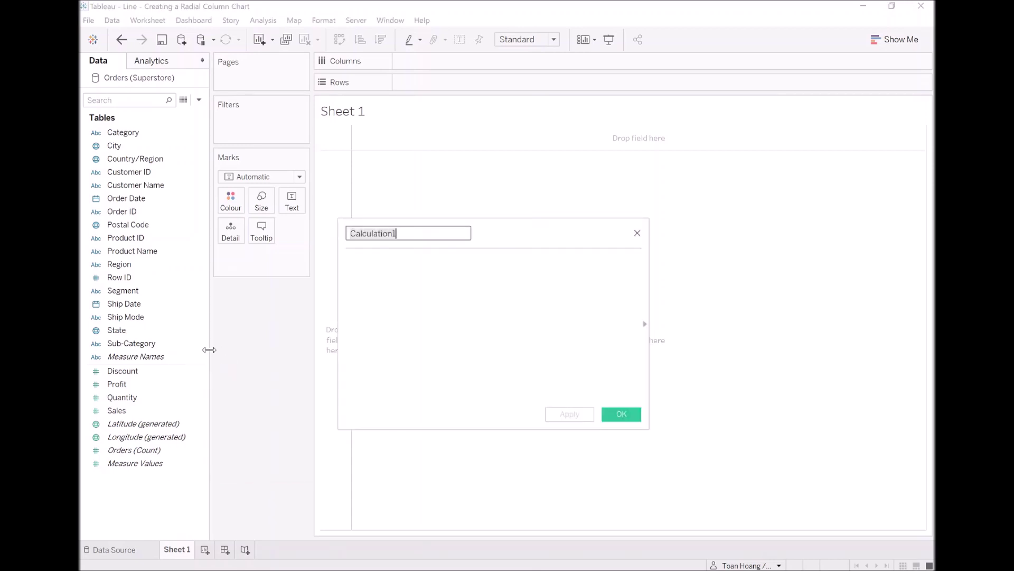
type("Order")
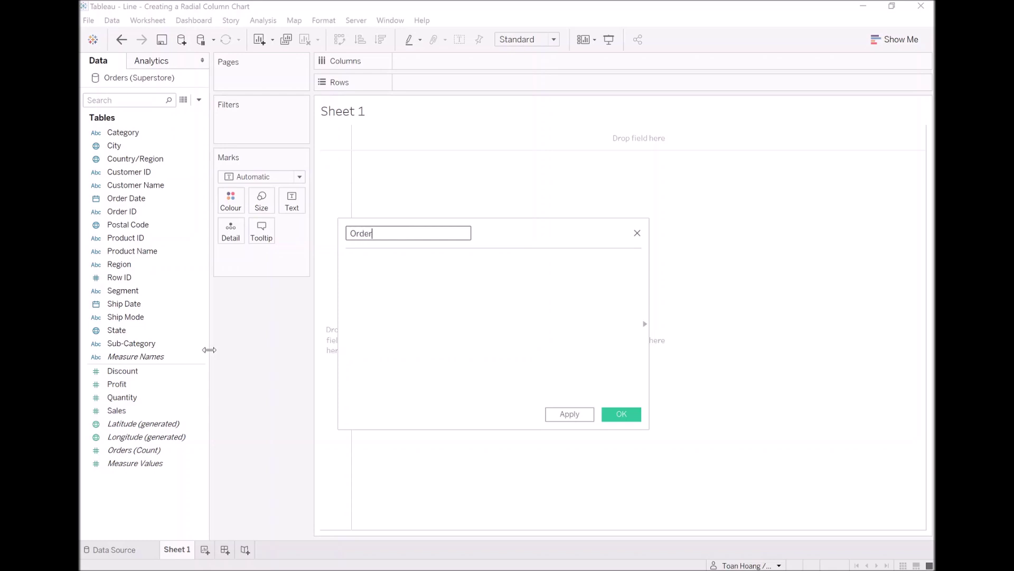
type(" Date (Month)")
key("Tab")
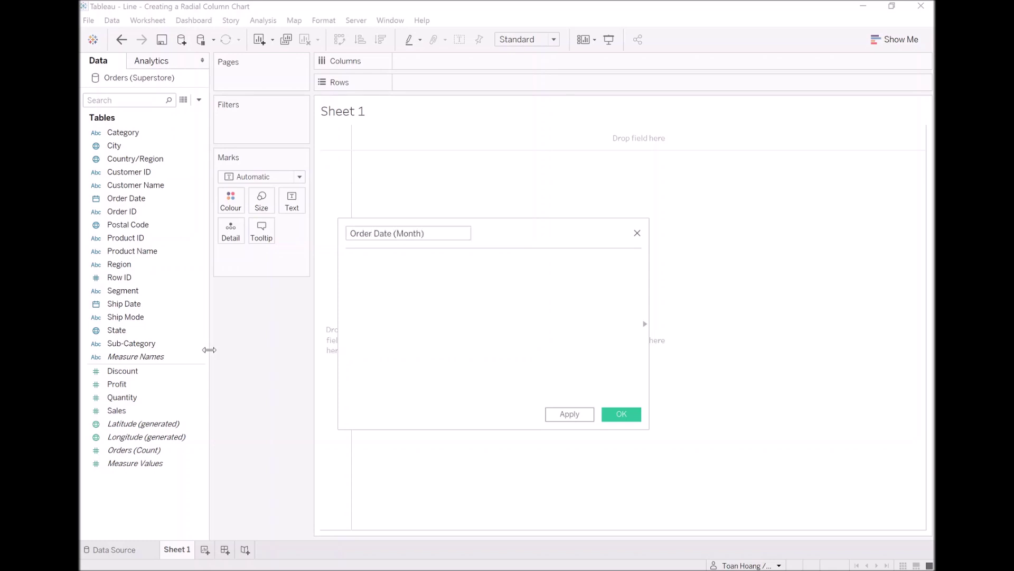
type("DATE ()")
key("BackSpace")
key("BackSpace")
key("BackSpace")
type("TRUNC (")
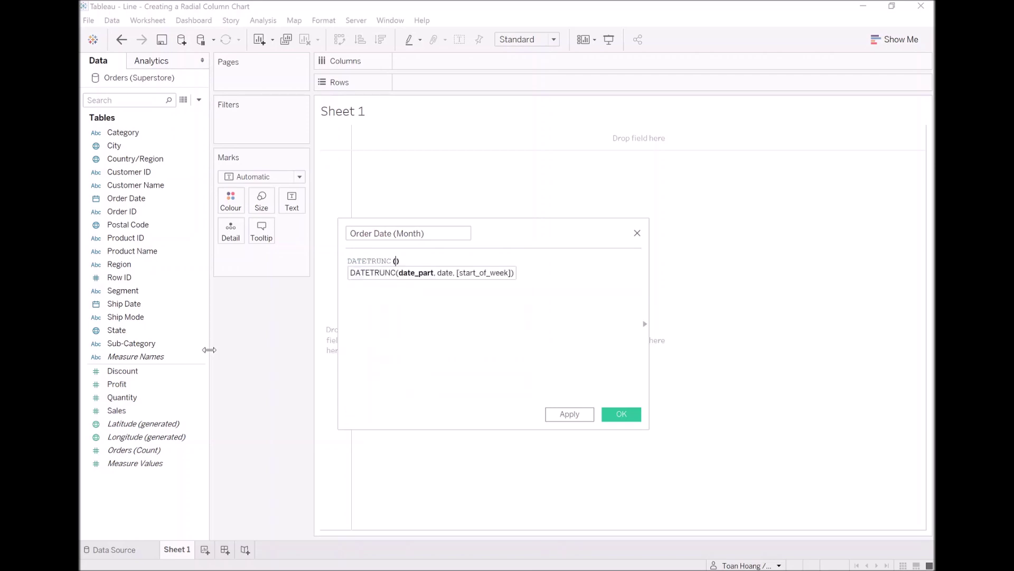
type("\"month")
type("\", [Or")
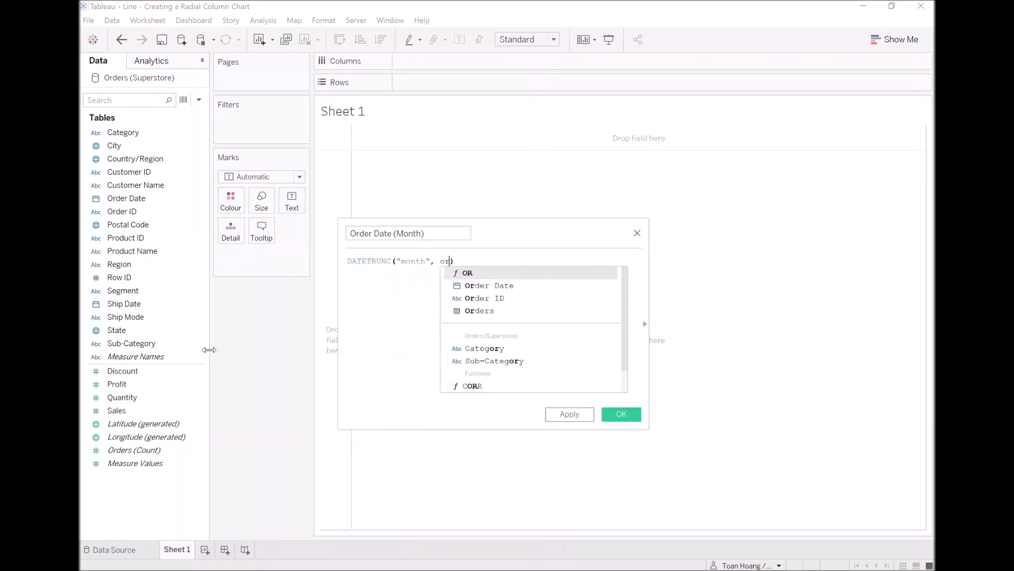
type("der")
key("Return")
key("End")
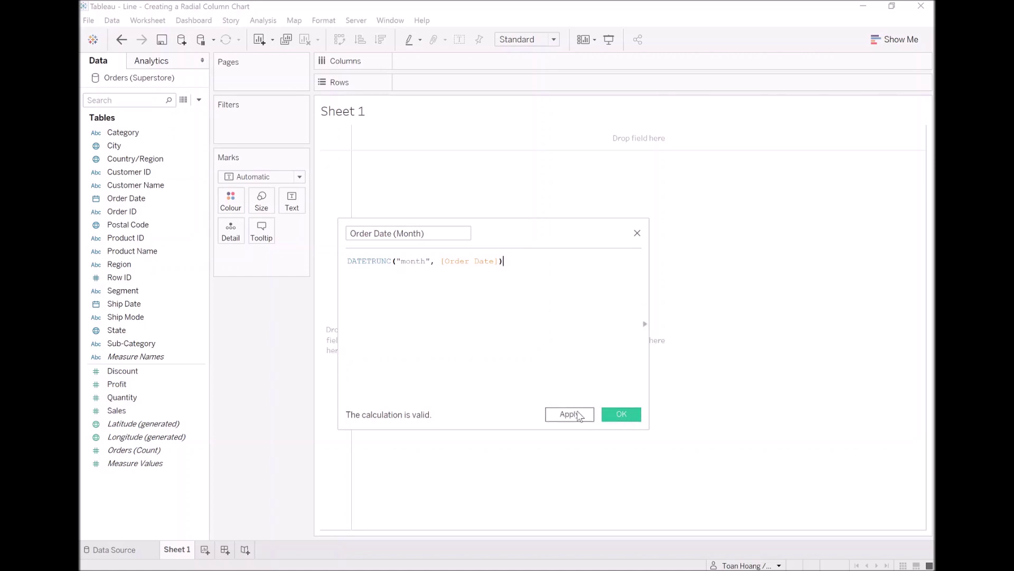
left_click(620, 415)
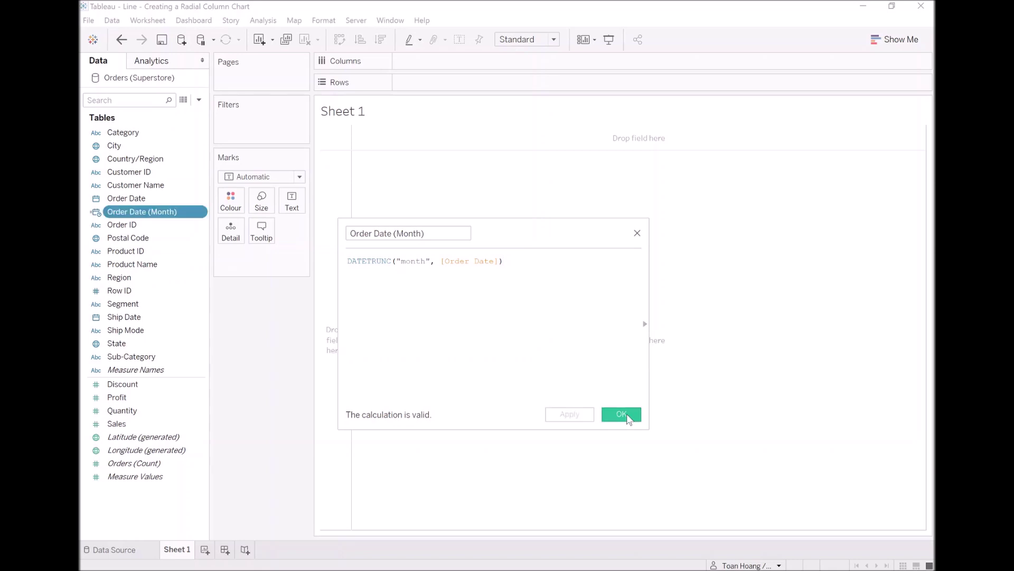
Create calculated field Order Date (Year) as YEAR([Order Date])
right_click(161, 520)
left_click(206, 386)
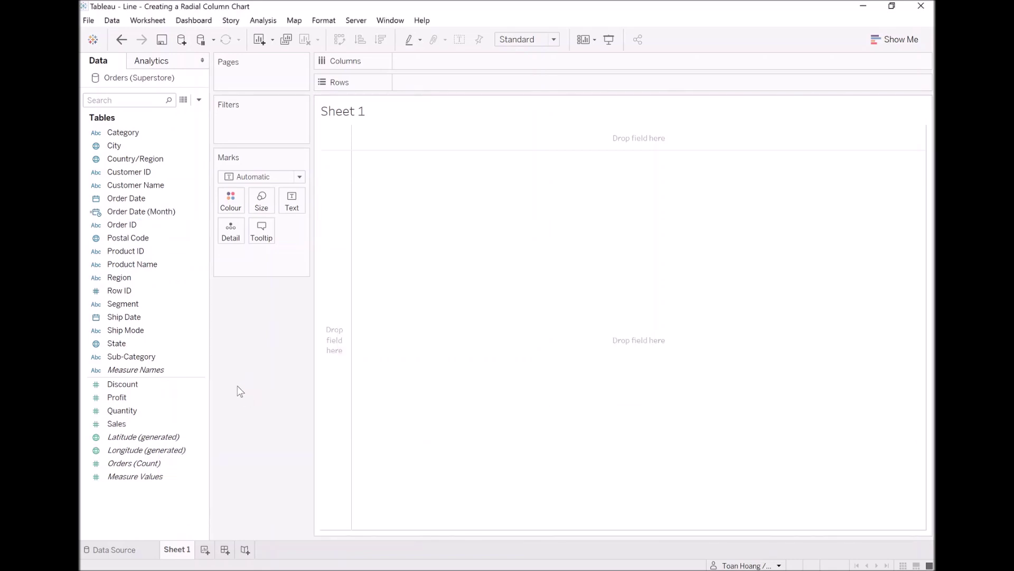
type("Order")
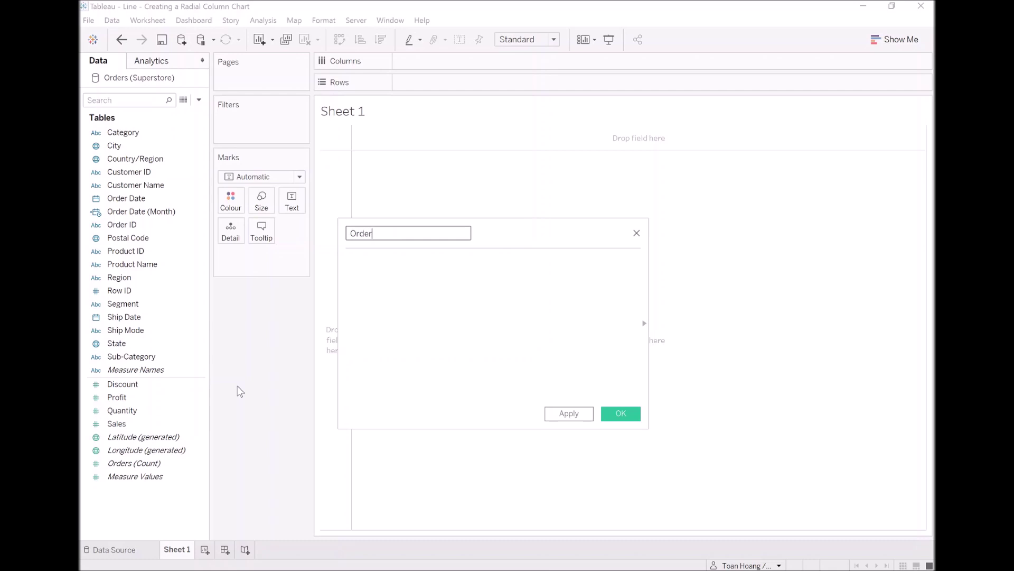
type(" Date (Year")
type(")")
key("Tab")
type("Y")
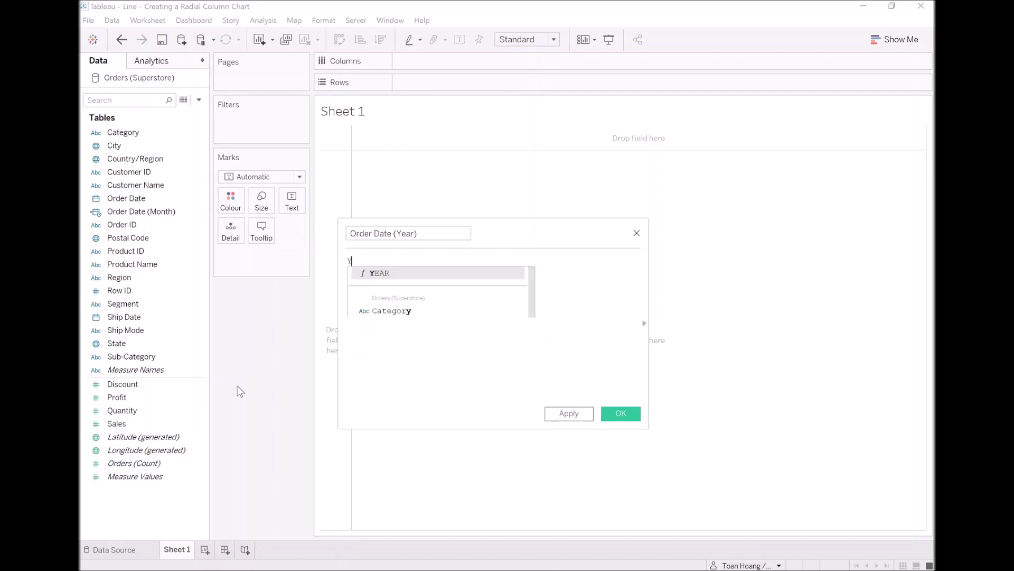
type("EAR (Order")
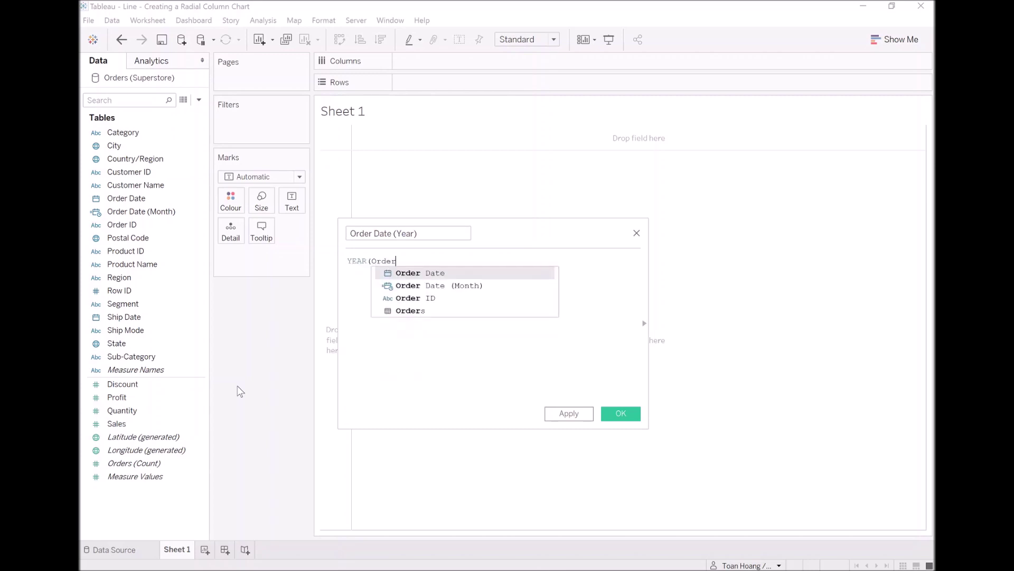
key("Return")
type(")")
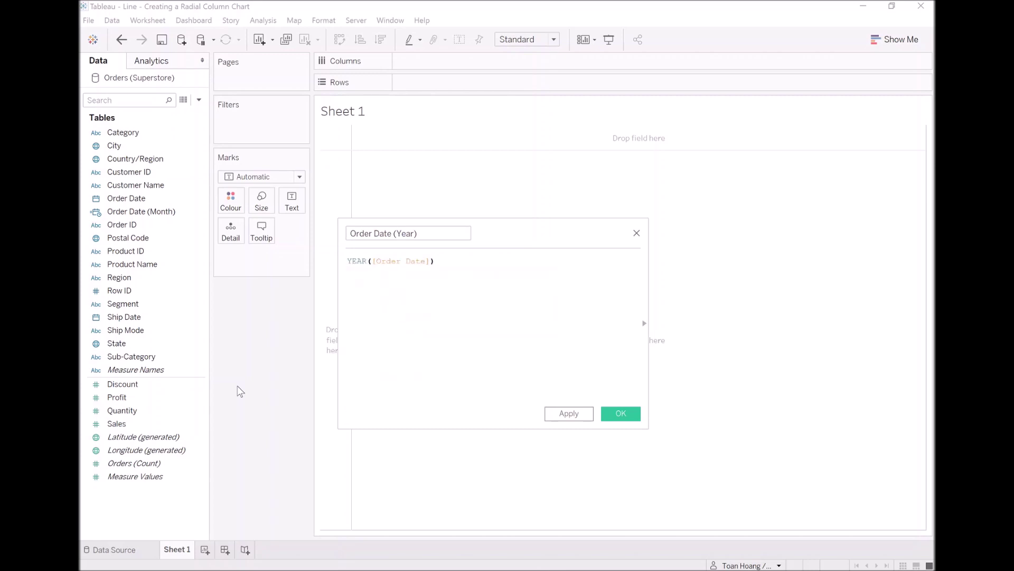
left_click(619, 414)
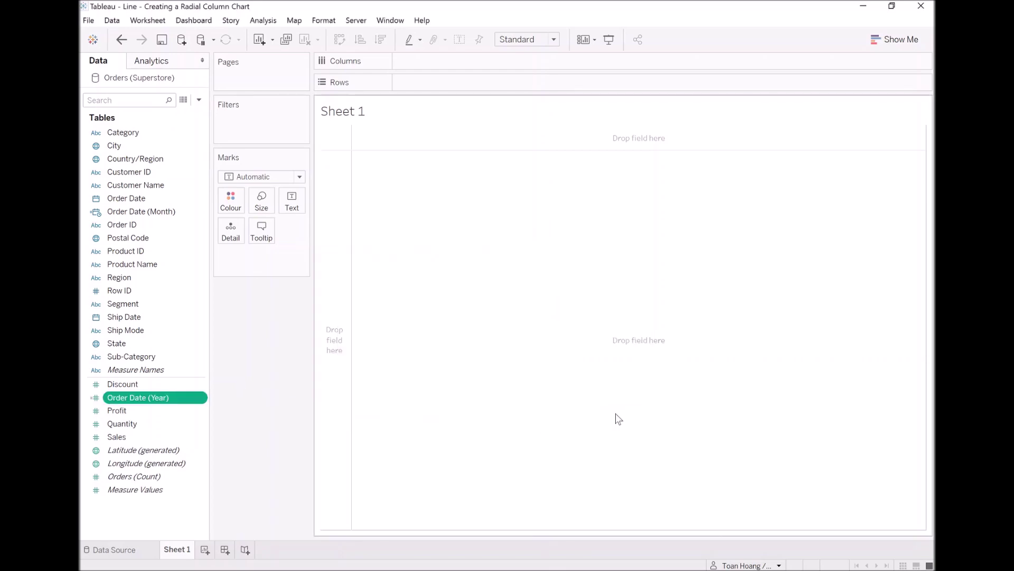
Create a Position calculation on Ship Mode: 1 for First Class, otherwise 2
right_click(143, 504)
left_click(218, 382)
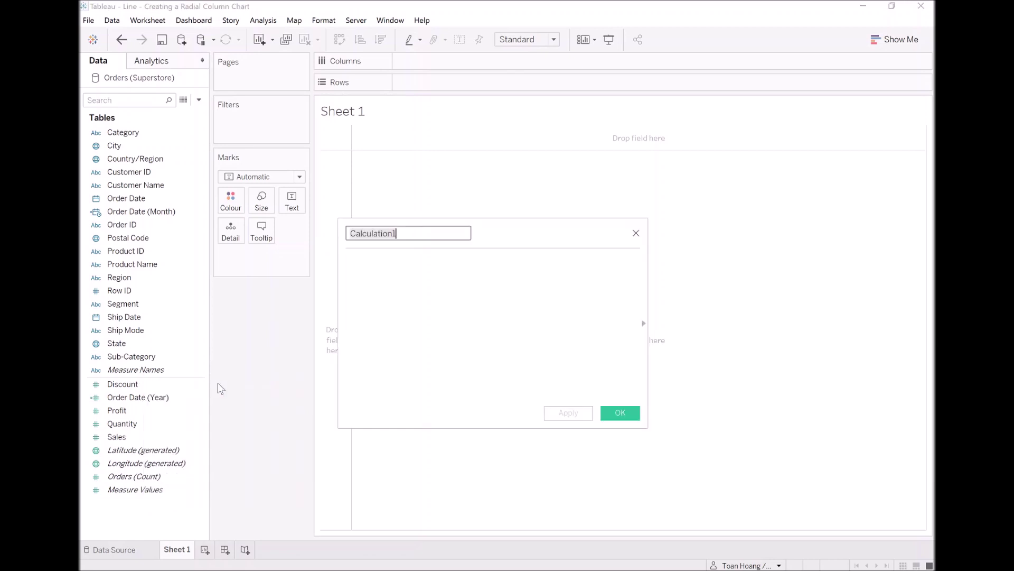
type("Position")
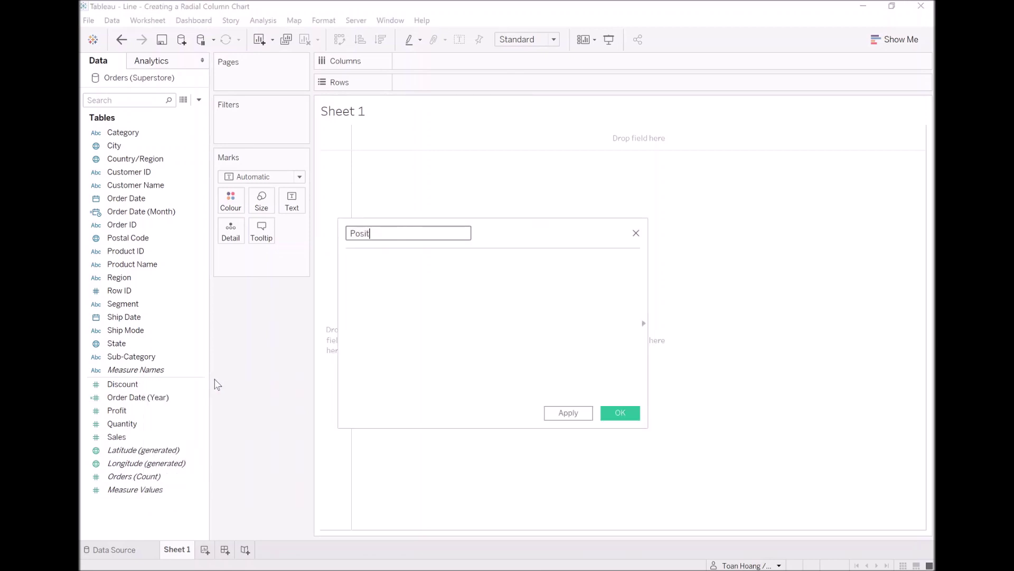
key("Tab")
type("IIF(")
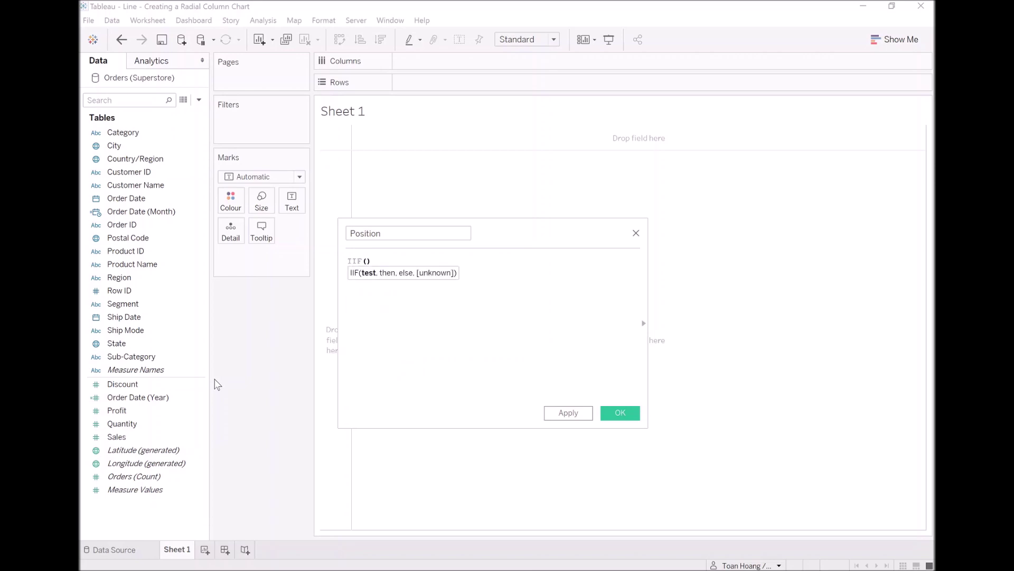
type("shi")
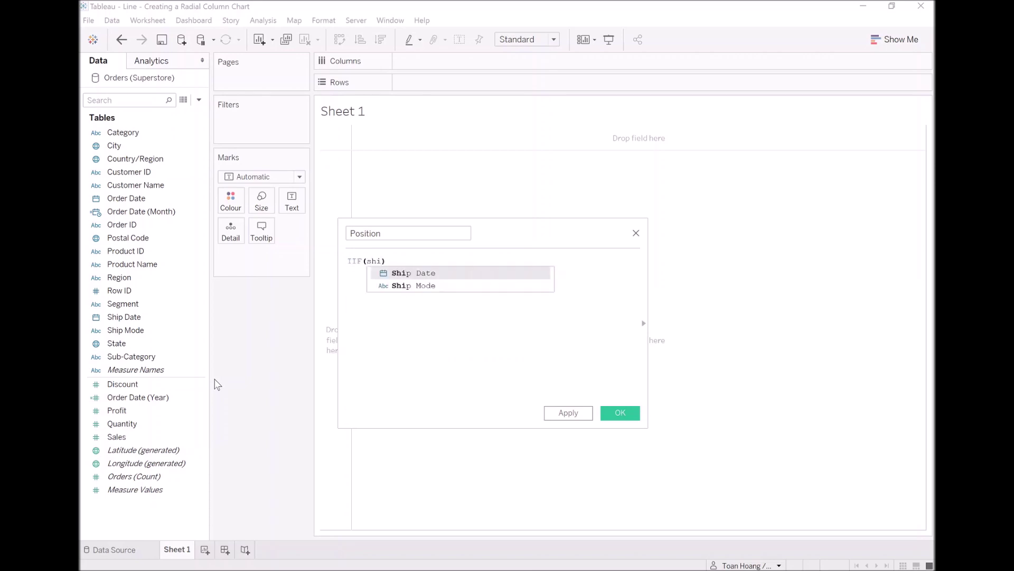
key("Down")
key("Return")
type("= ")
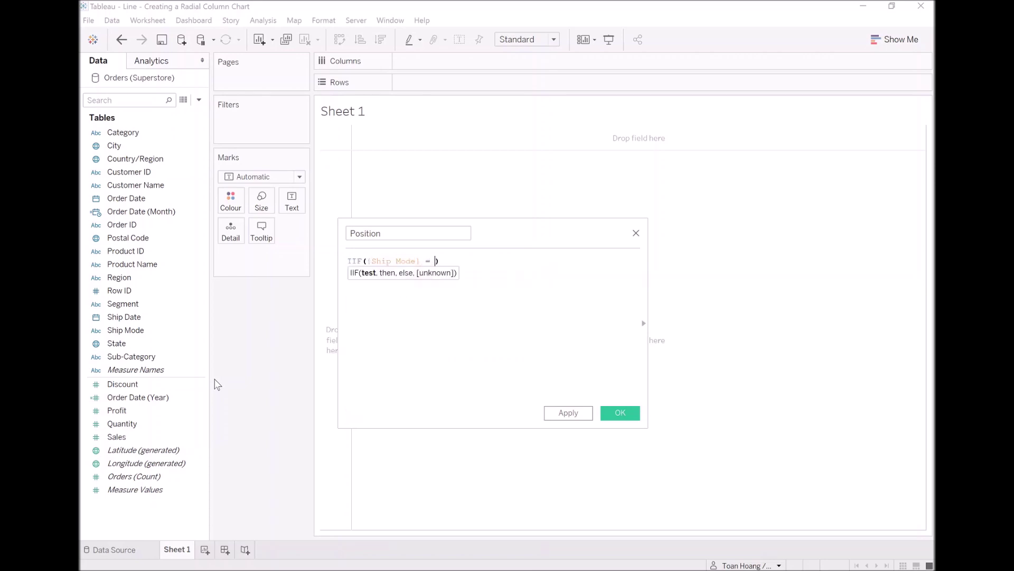
type("\"First C")
type("lass\", 1")
type(",2")
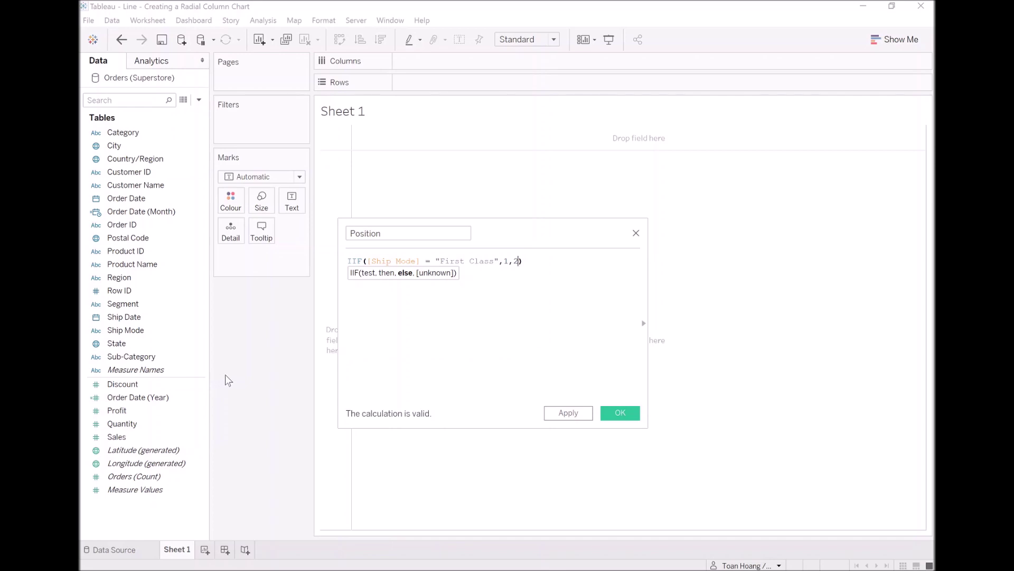
left_click(620, 414)
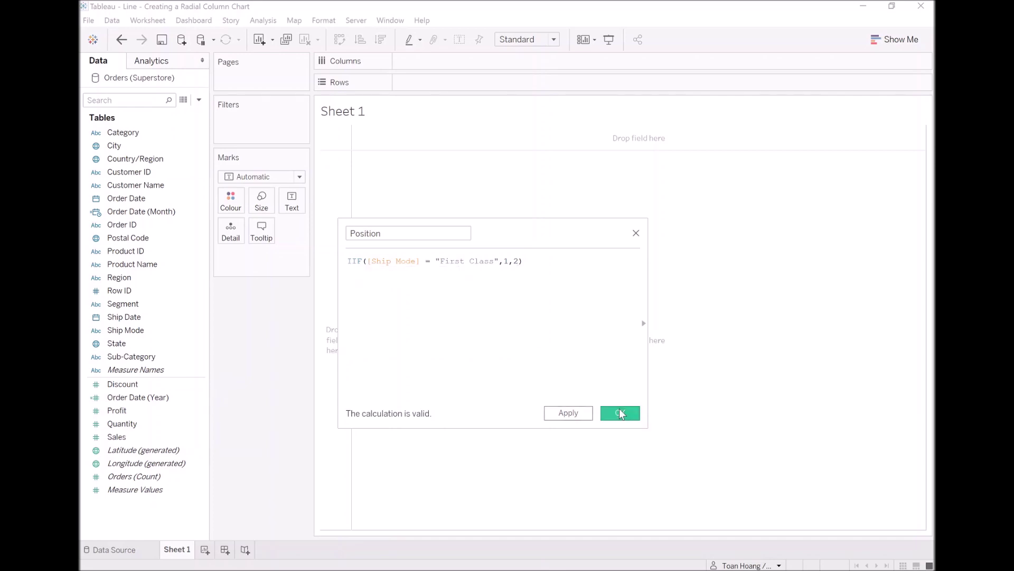
Create an Index calculated field defined as INDEX()-1
right_click(138, 522)
left_click(225, 396)
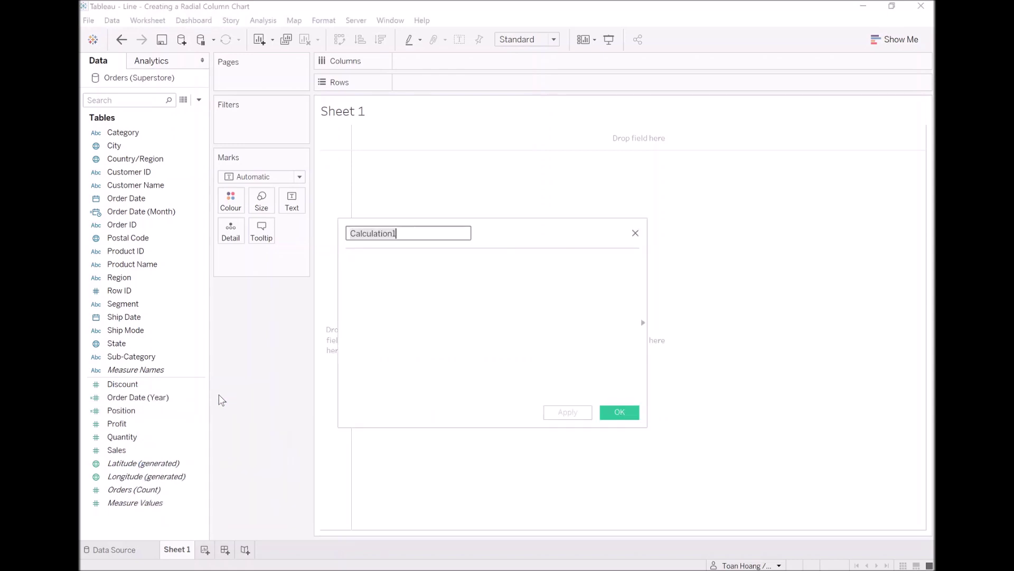
type("Inde")
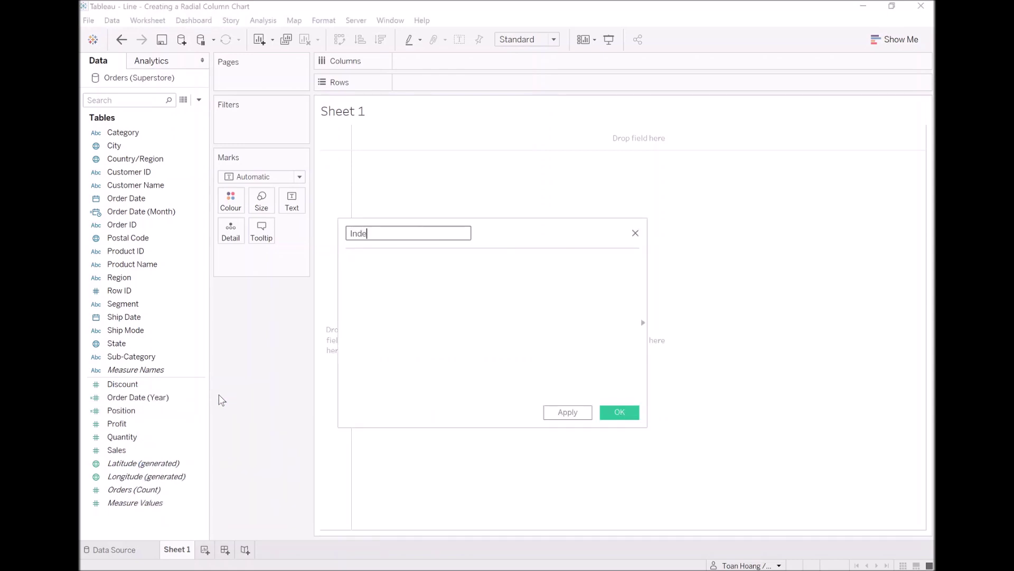
type("x")
key("Tab")
type("Inde")
key("Return")
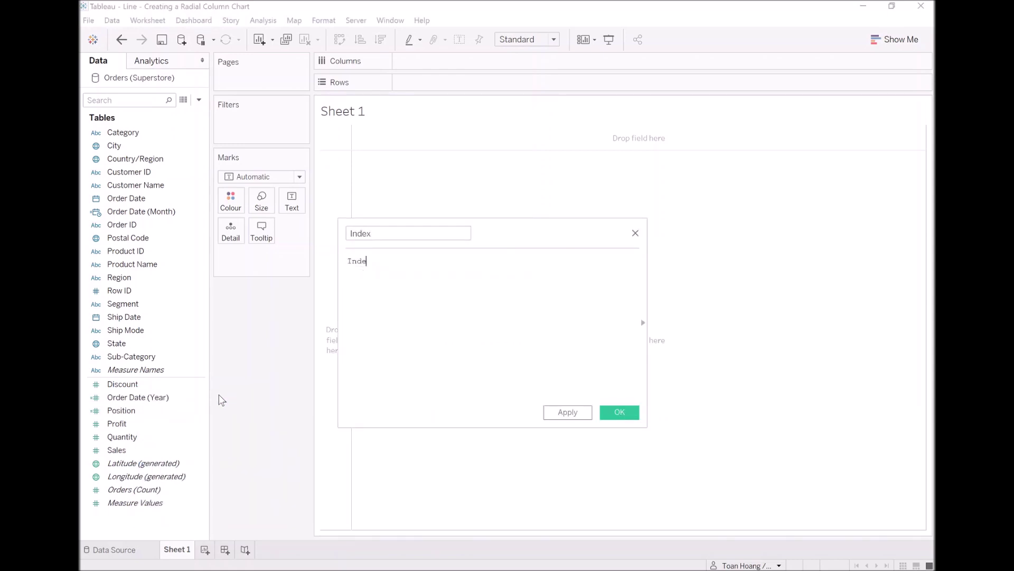
type("1")
left_click(627, 412)
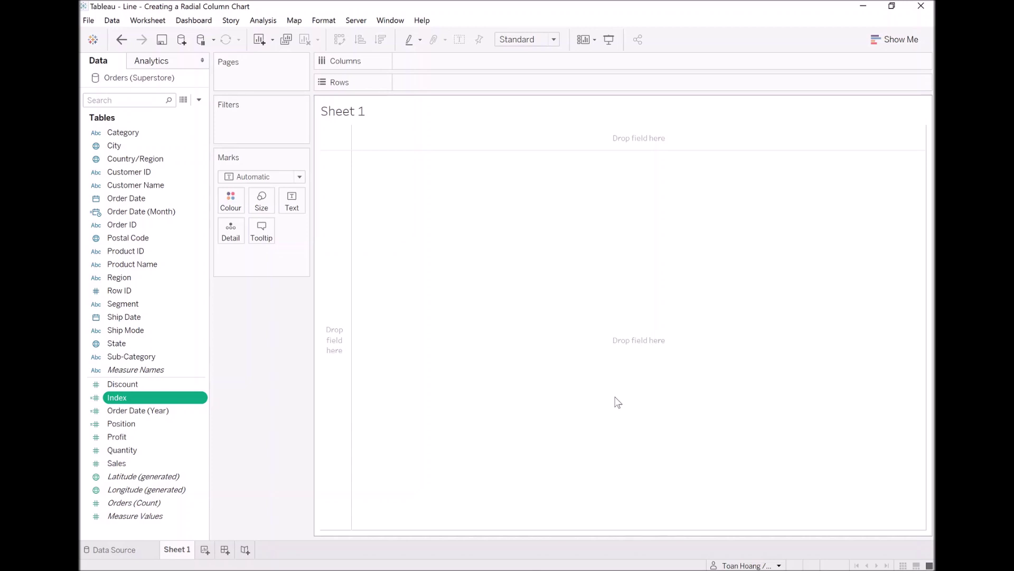
Write calculation X: IF MAX([Position]) = 1 THEN SIN(RADIANS([Index])) ELSE SIN(RADIANS([Index]))*2 END
left_click(199, 102)
left_click(159, 113)
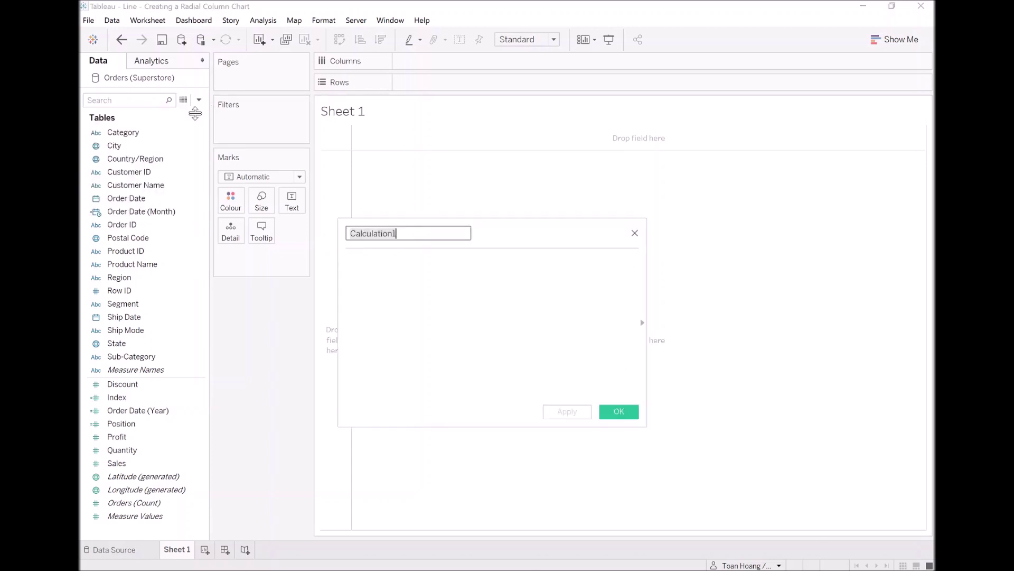
type("X")
key("Tab")
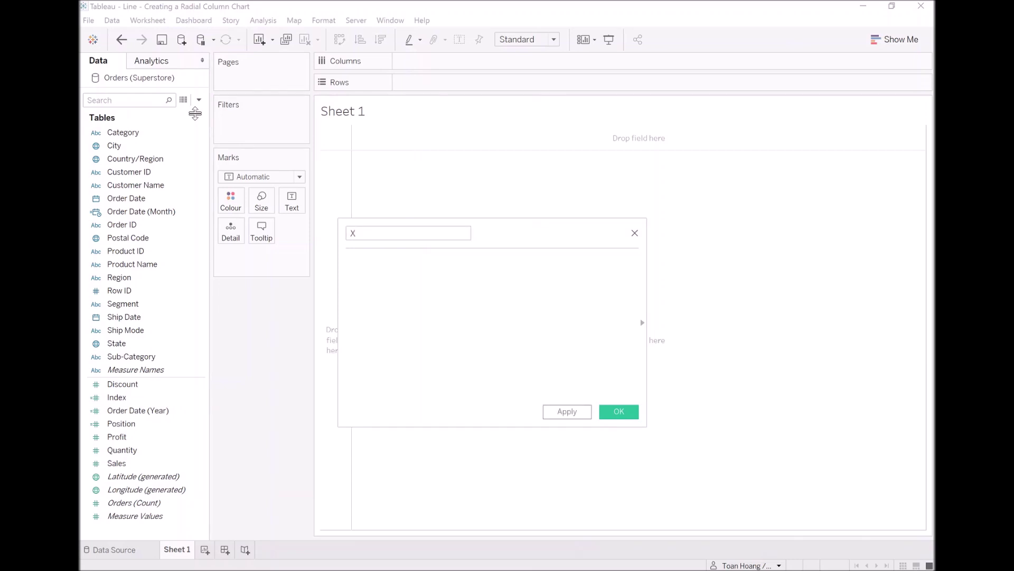
type("IF ")
type("MAX(")
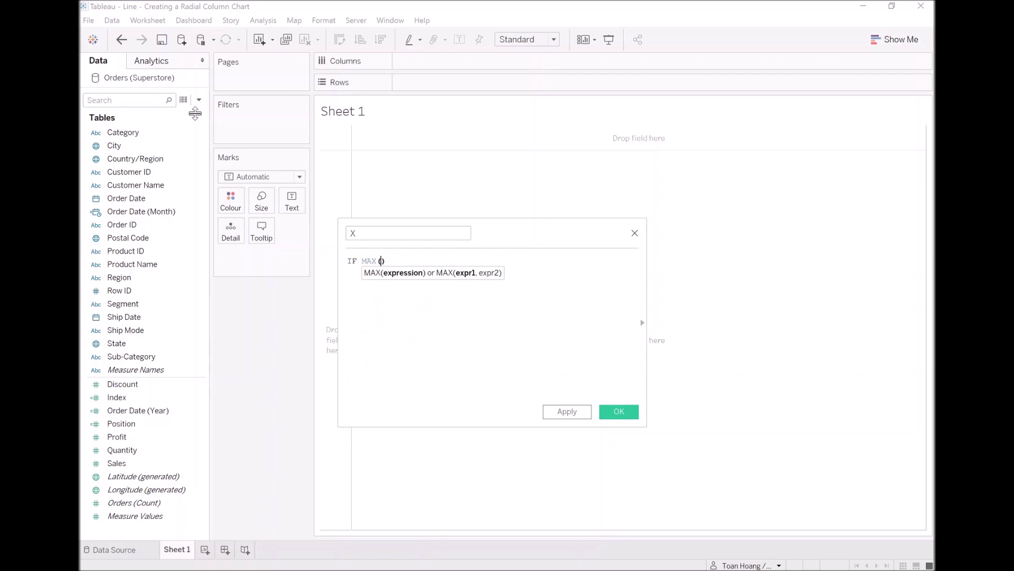
type("[Posi")
key("Tab")
type(") ")
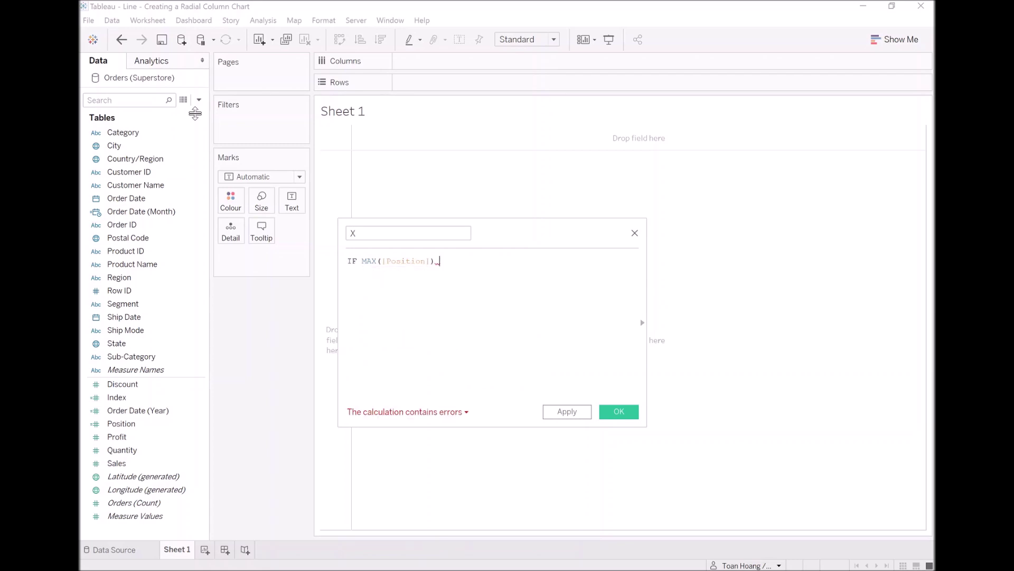
type("=")
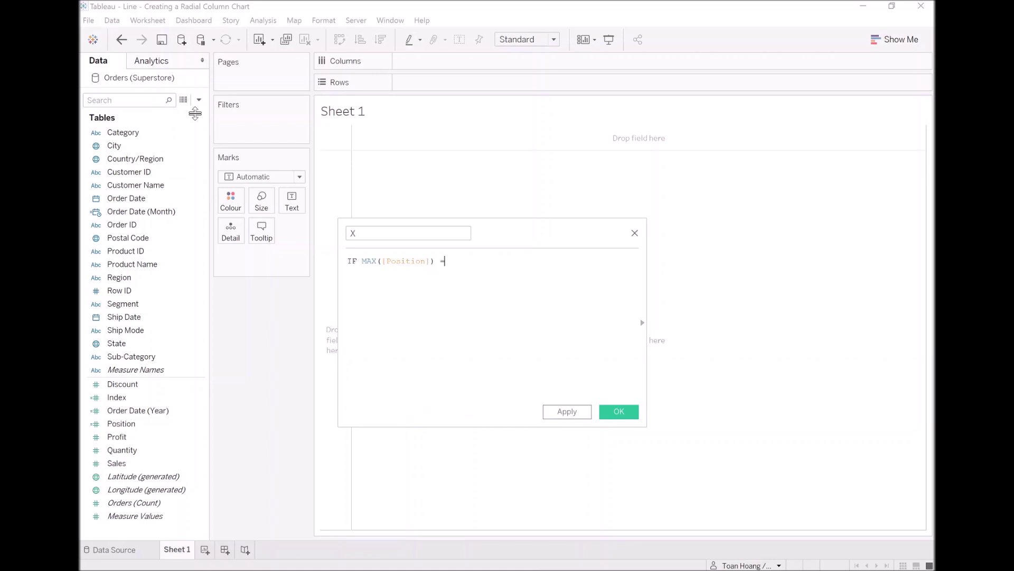
type(" 1 THEN")
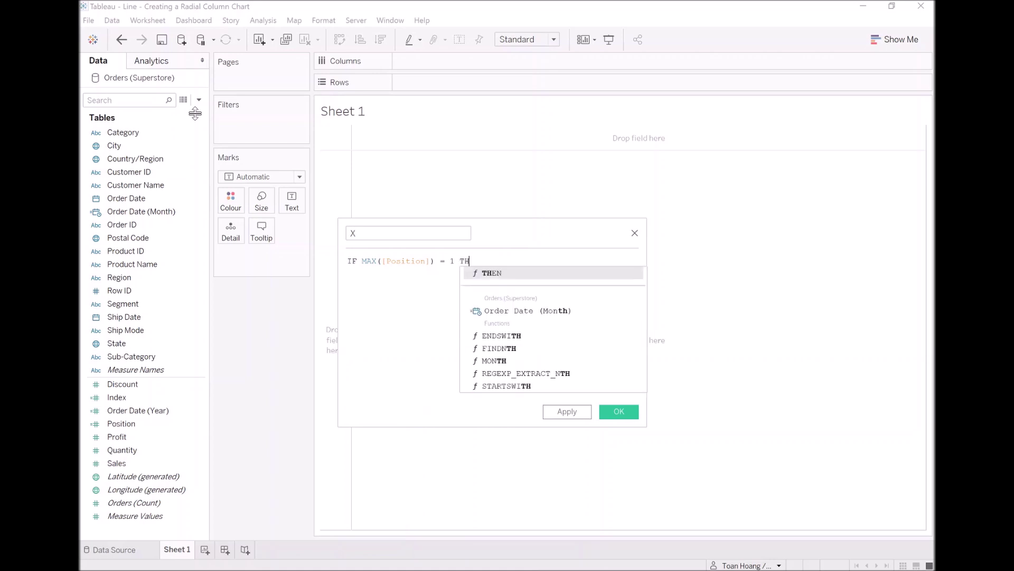
key("Return")
type("sin")
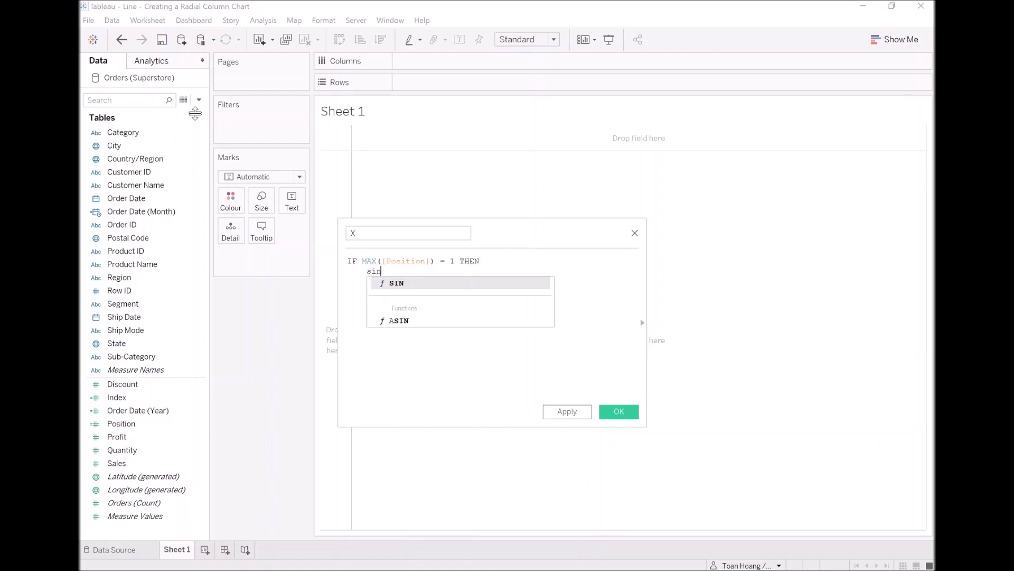
type("(radians(")
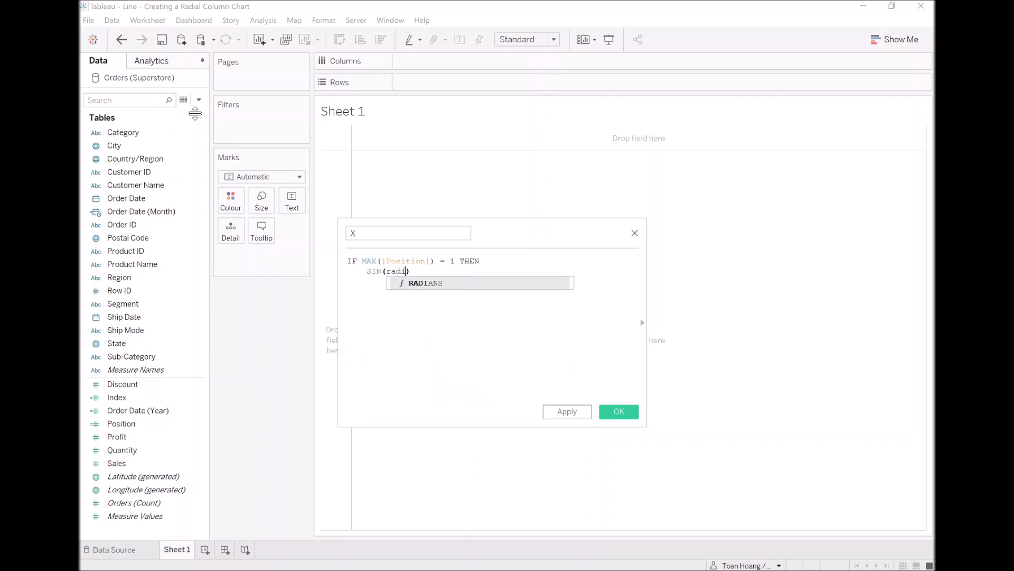
type("[ind")
key("Return")
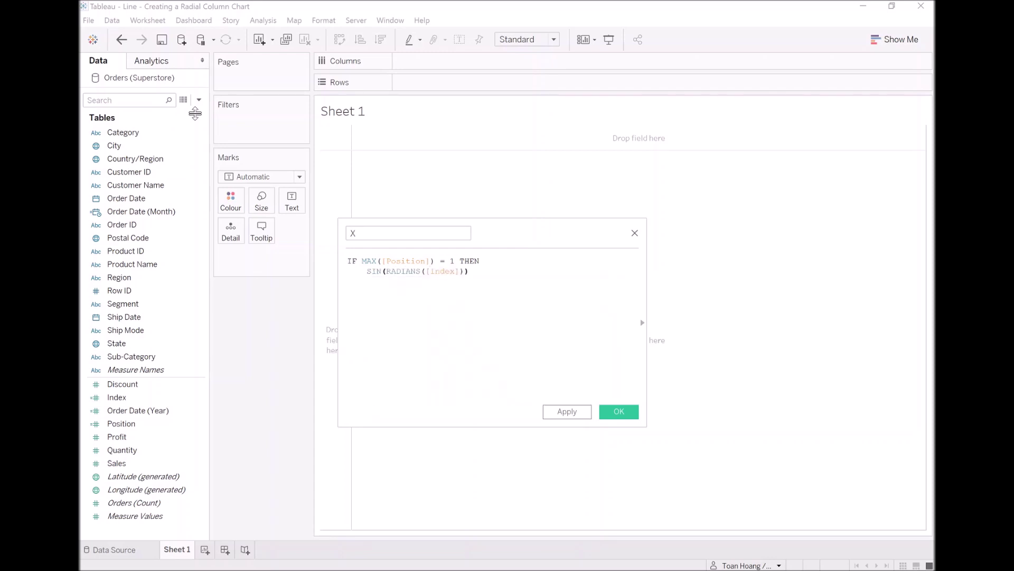
key("End")
key("Return")
type("e")
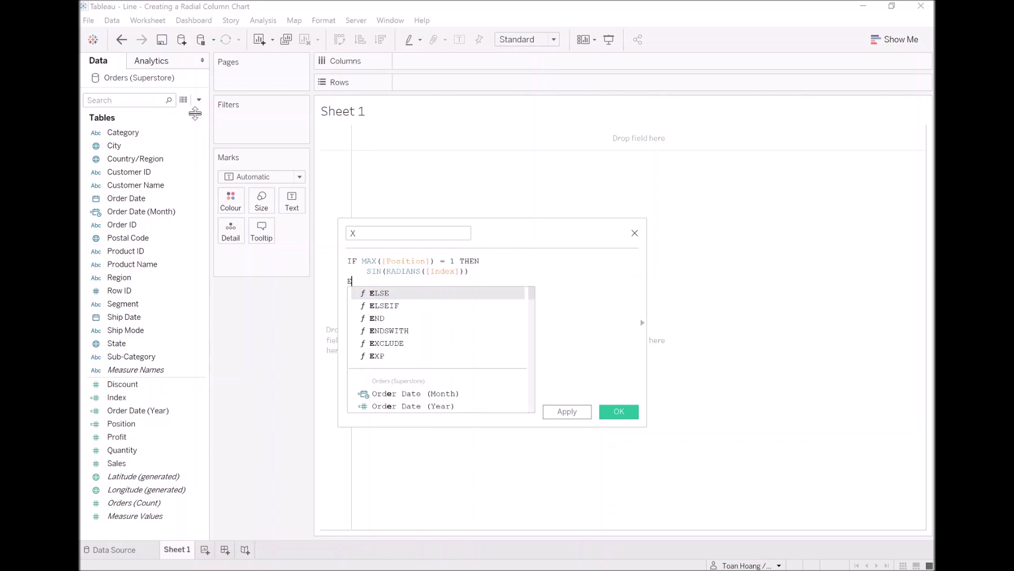
type("lse")
key("Return")
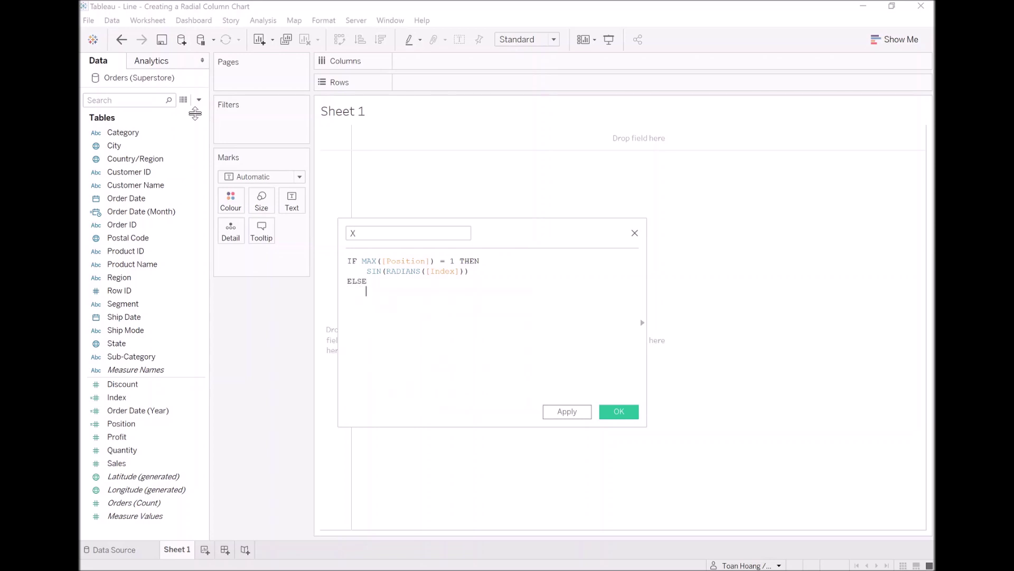
type("SIN(radi")
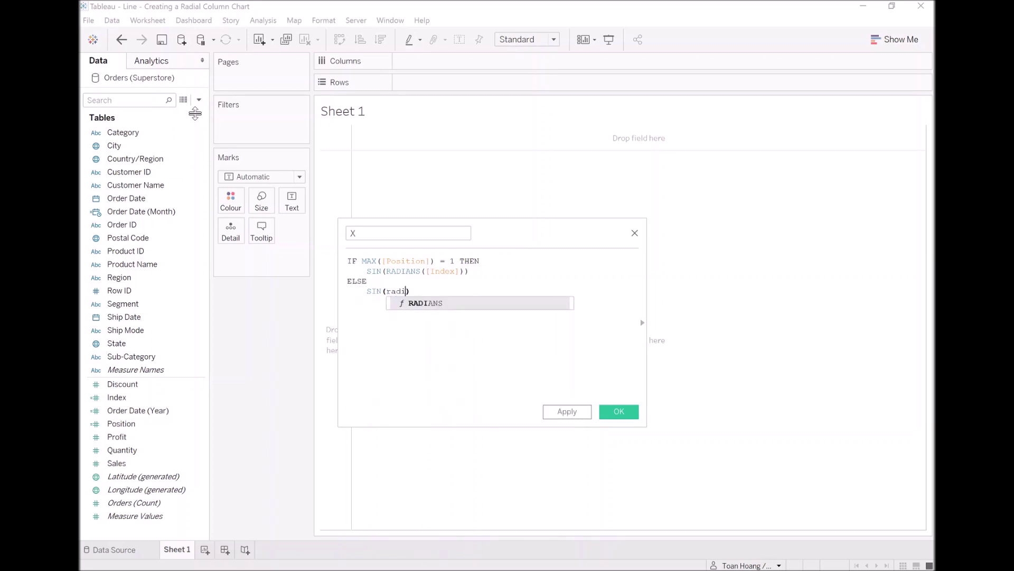
key("Return")
type("ind")
key("Return")
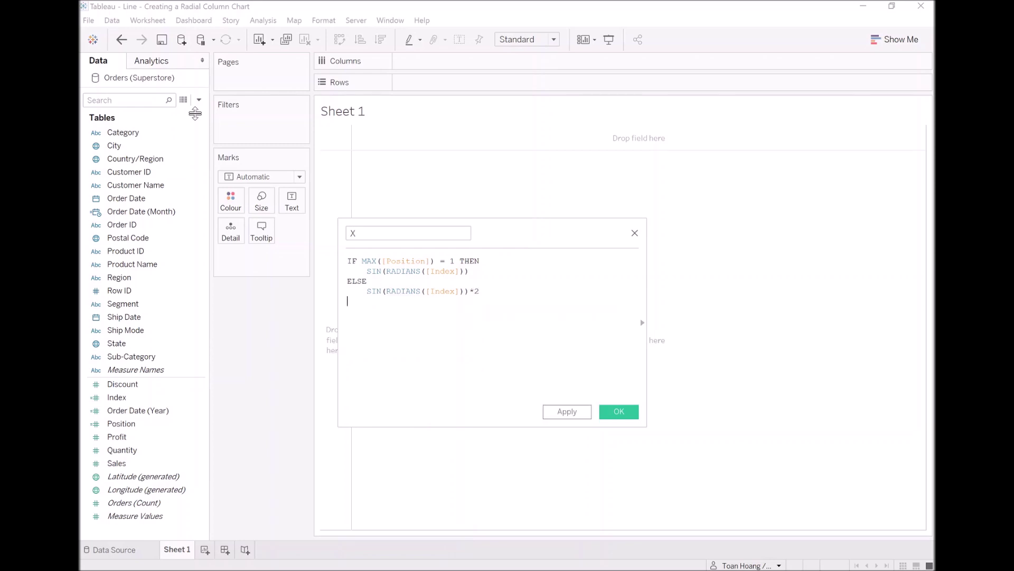
key("Return")
type("END")
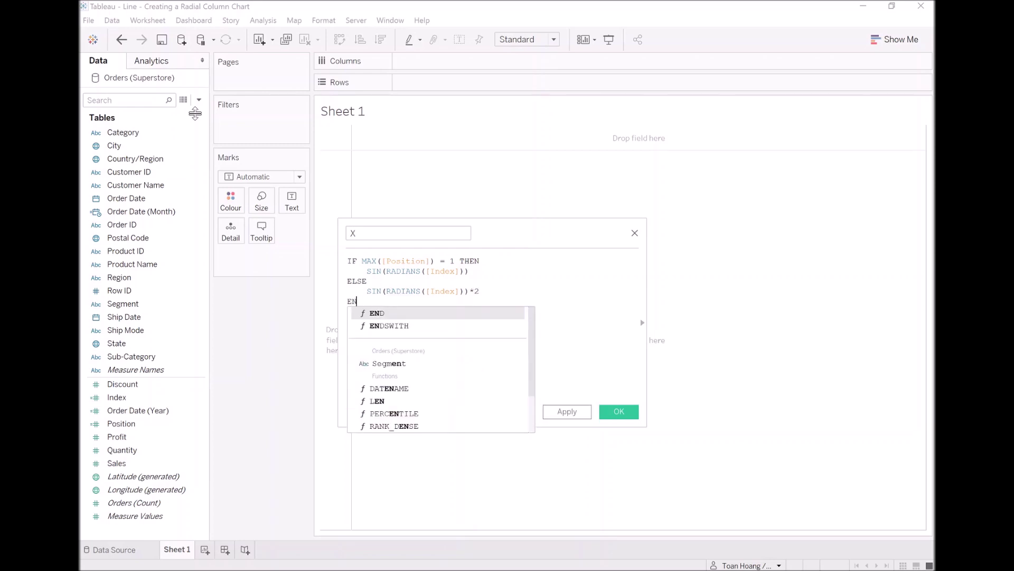
key("Escape")
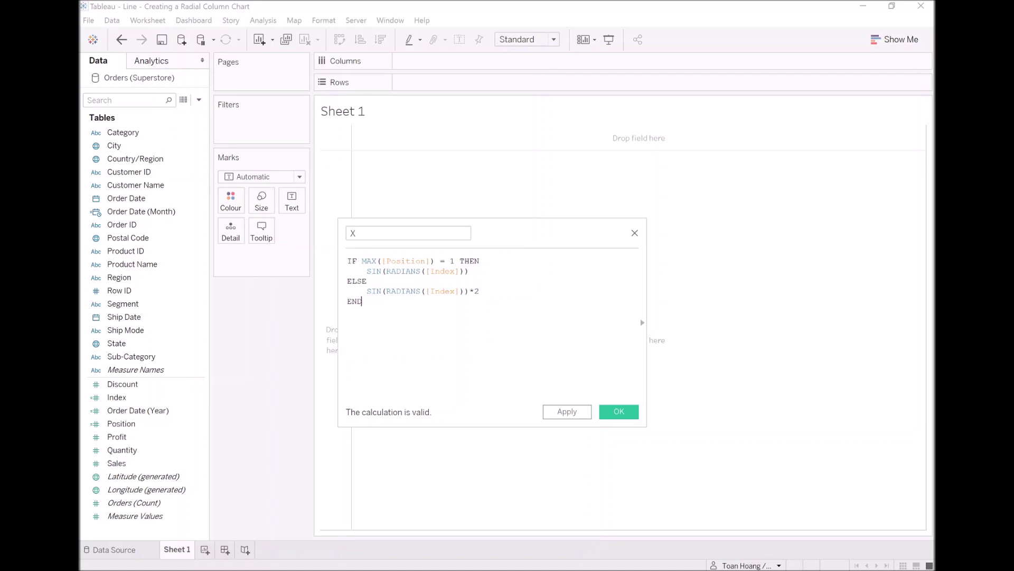
Review the X formula's condition and both sine branches, then apply and save it
key("shift+Home")
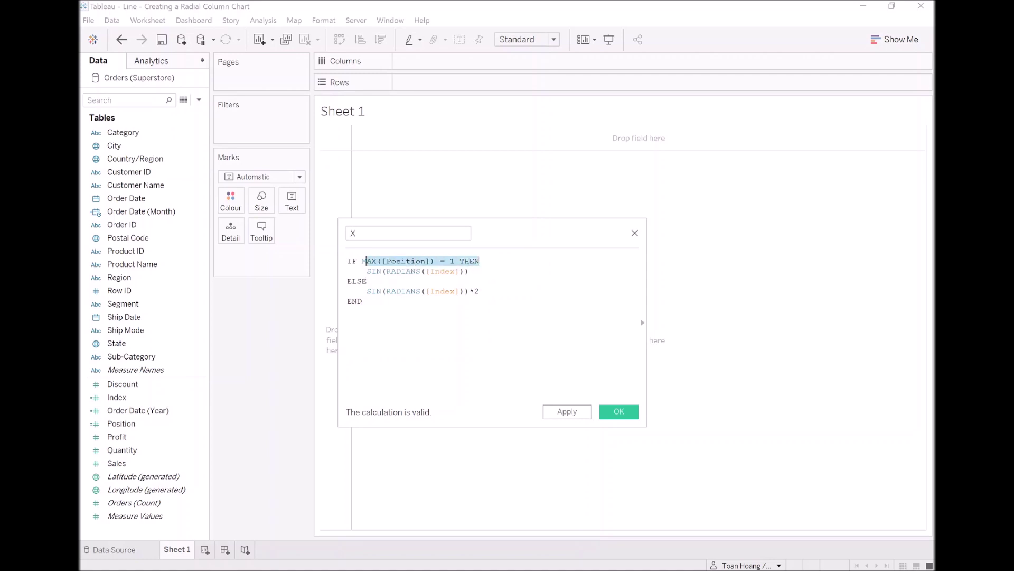
key("Down")
key("shift+Down")
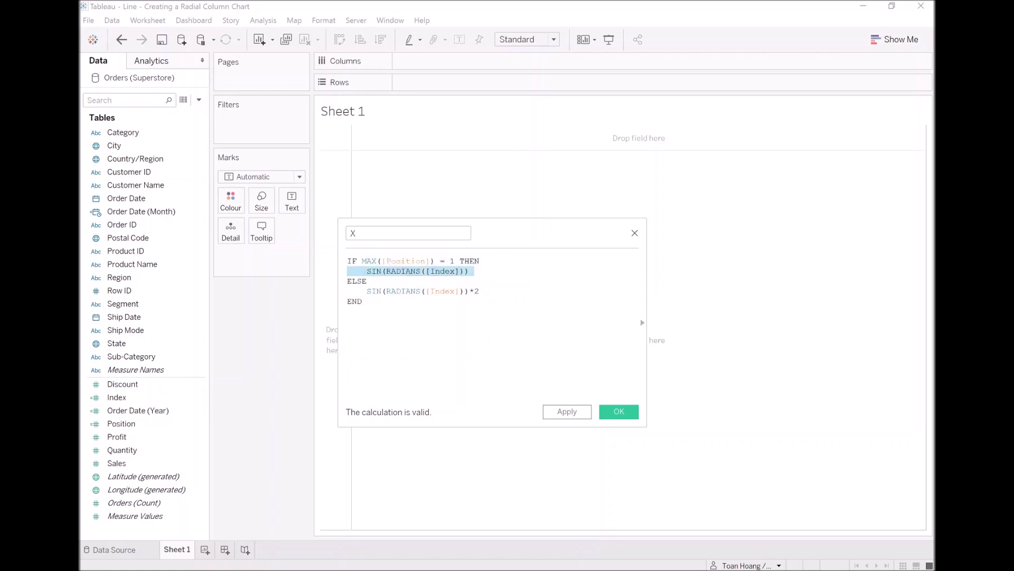
key("Down")
key("Down")
key("End")
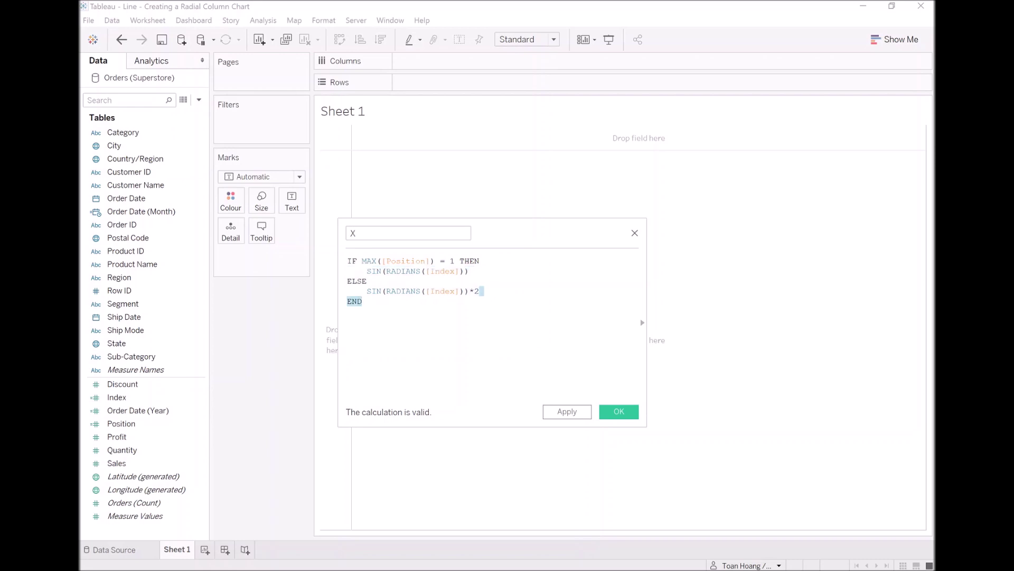
key("shift+Home")
left_click(568, 412)
left_click(617, 413)
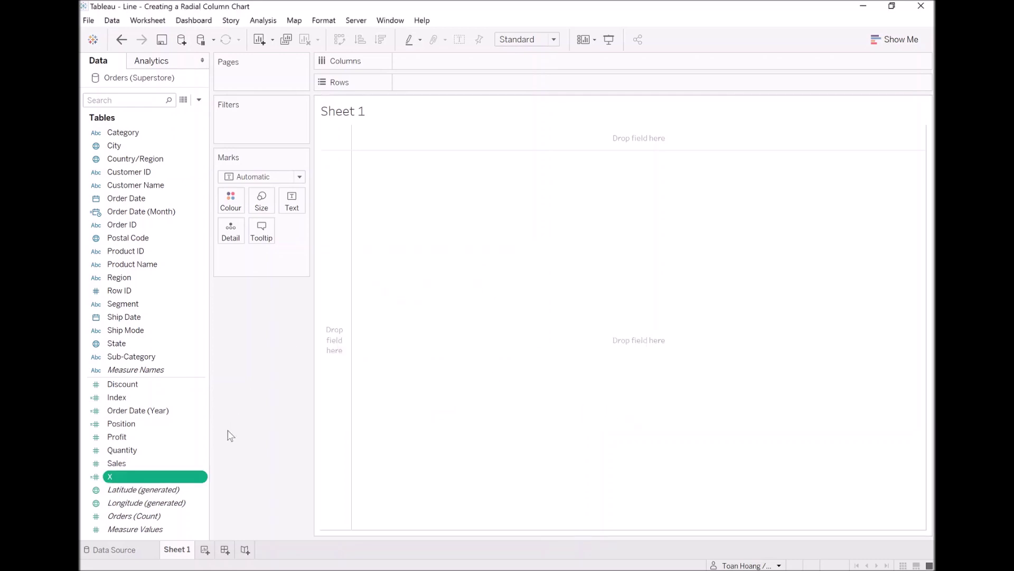
Duplicate X, rename the copy to Y, and replace both SIN functions with COS
right_click(140, 478)
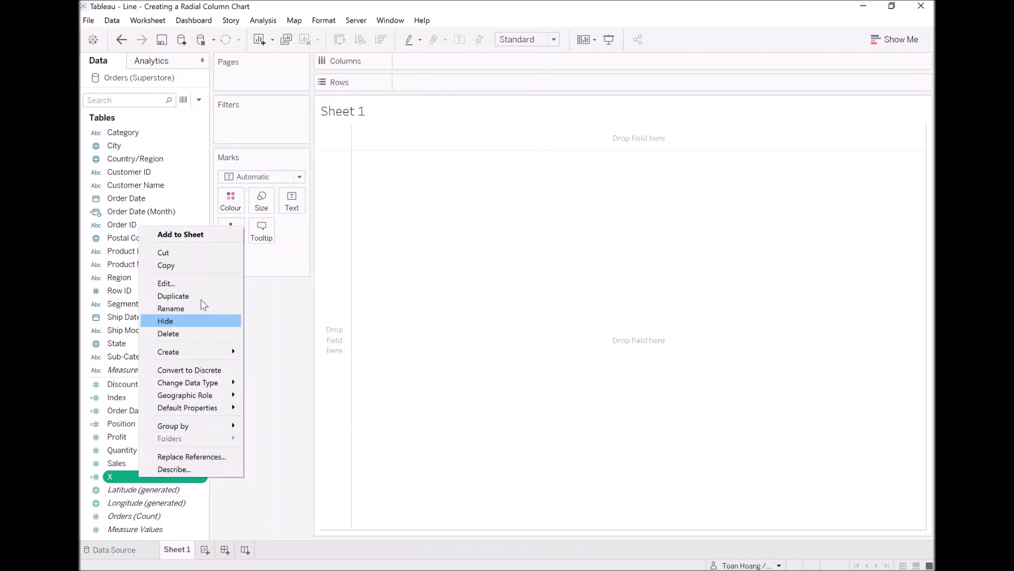
left_click(175, 297)
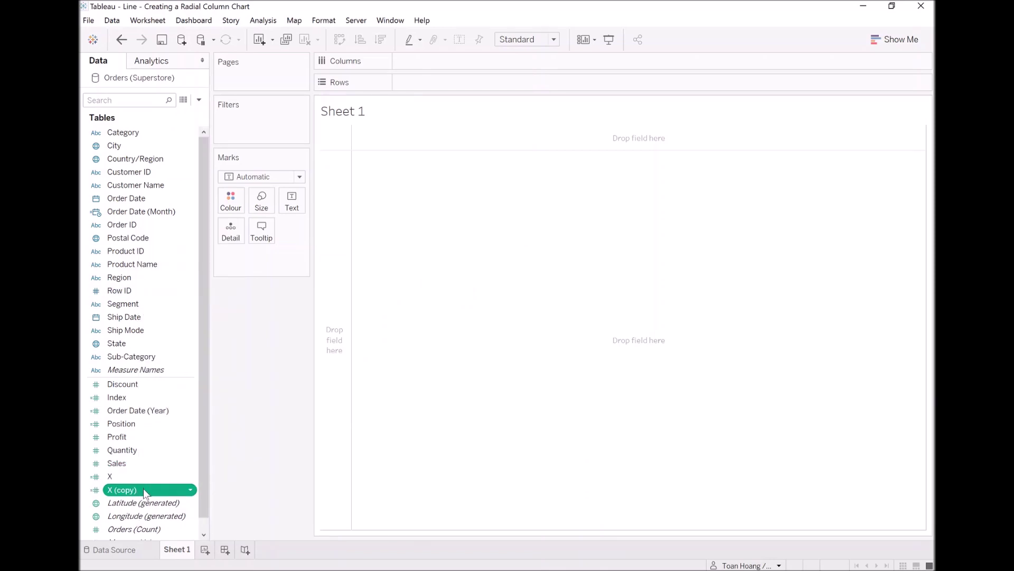
right_click(144, 489)
left_click(172, 295)
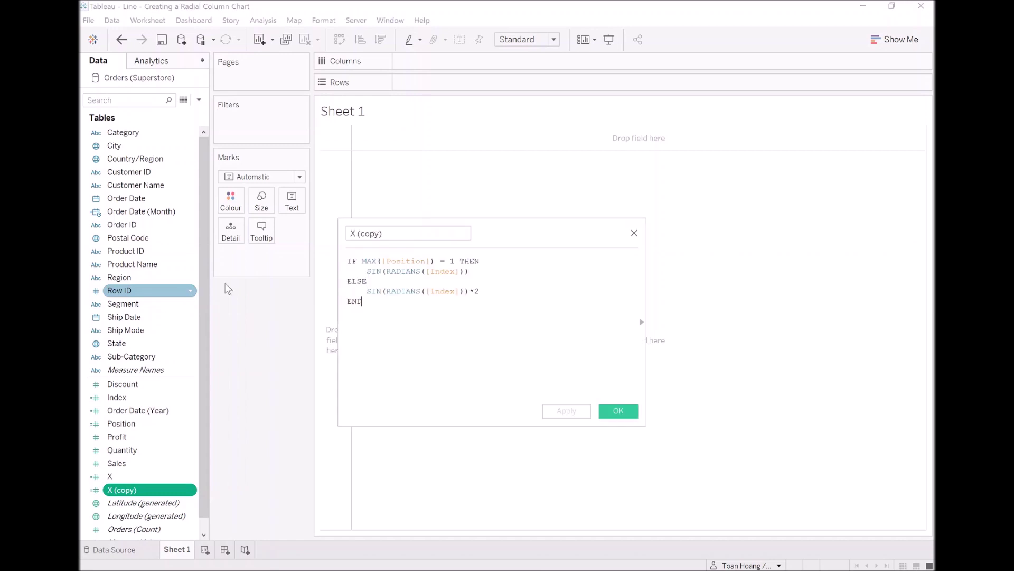
left_click_drag(385, 233, 340, 236)
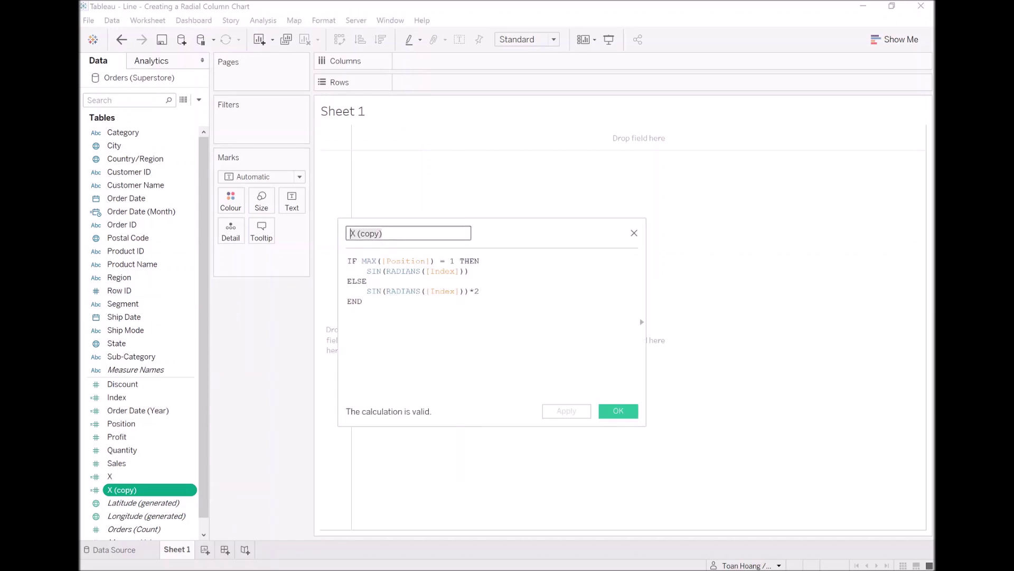
type("Y")
double_click(374, 271)
type("COS")
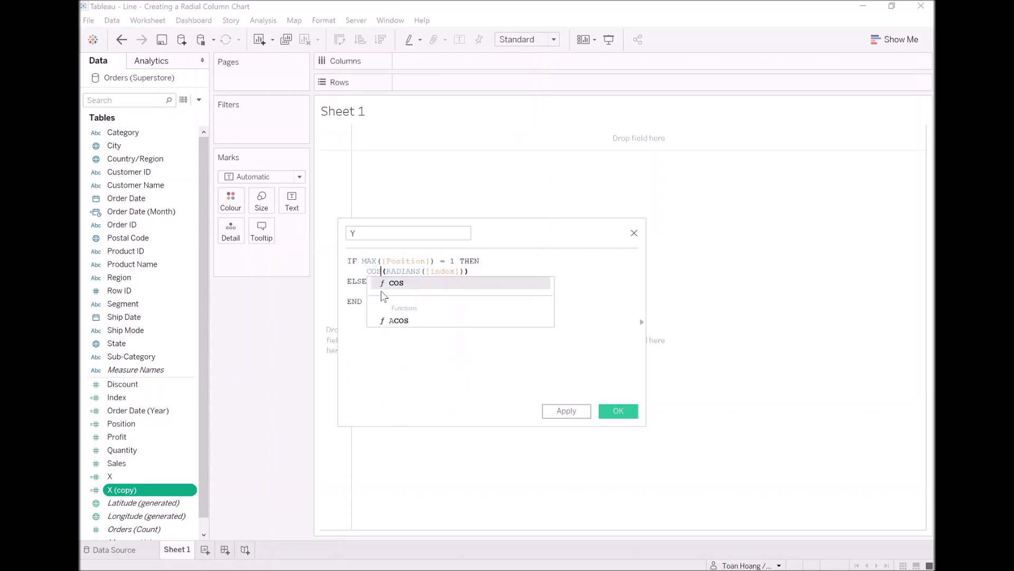
left_click(381, 291)
double_click(373, 291)
type("COS(RADIANS([Index]))*2")
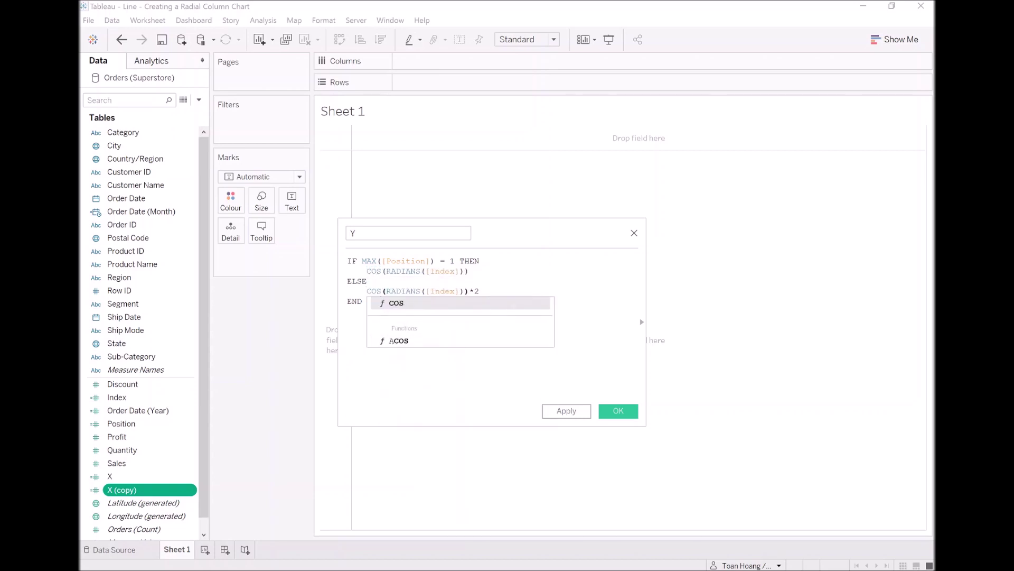
type("S")
left_click(476, 271)
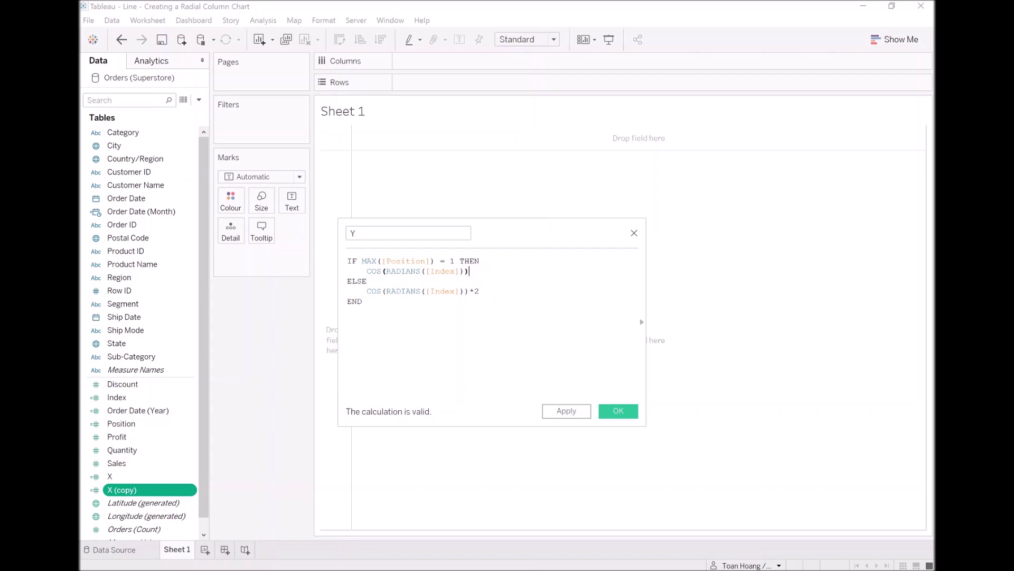
left_click(618, 411)
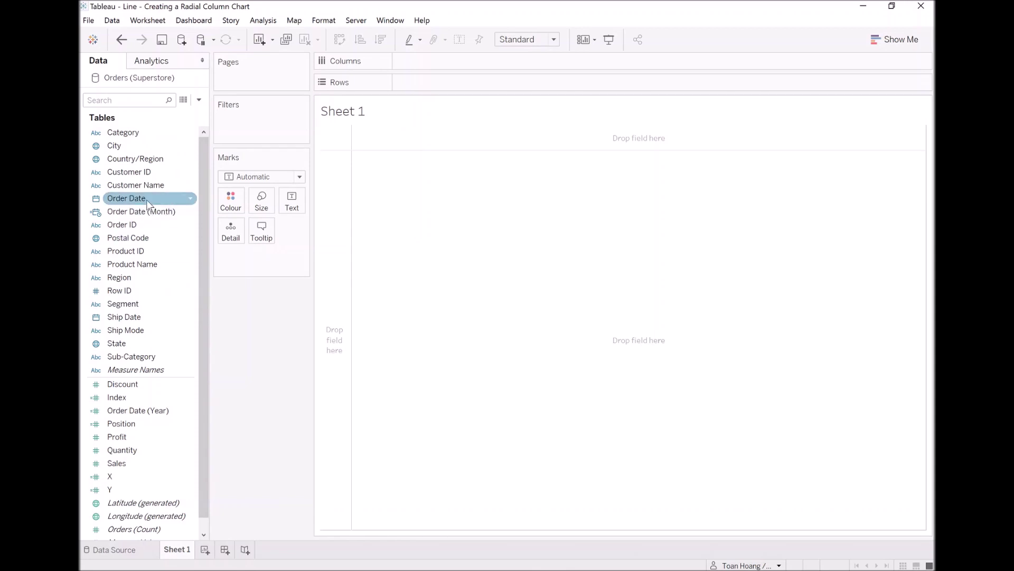
Create TC_Year from Order Date (Year) as WINDOW_MAX(MAX([Order Date (Year)]))
right_click(157, 412)
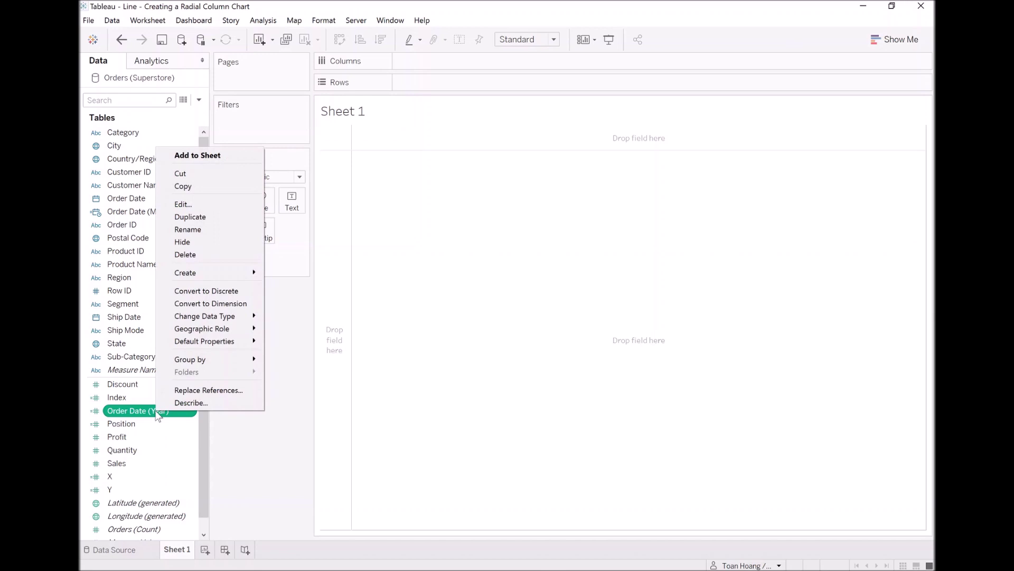
mouse_move(190, 273)
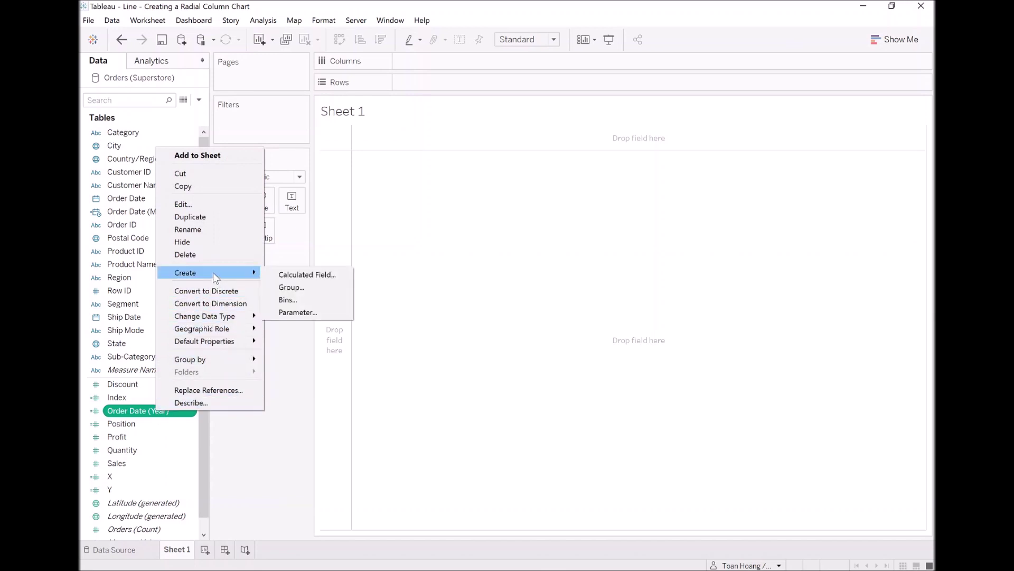
left_click(307, 274)
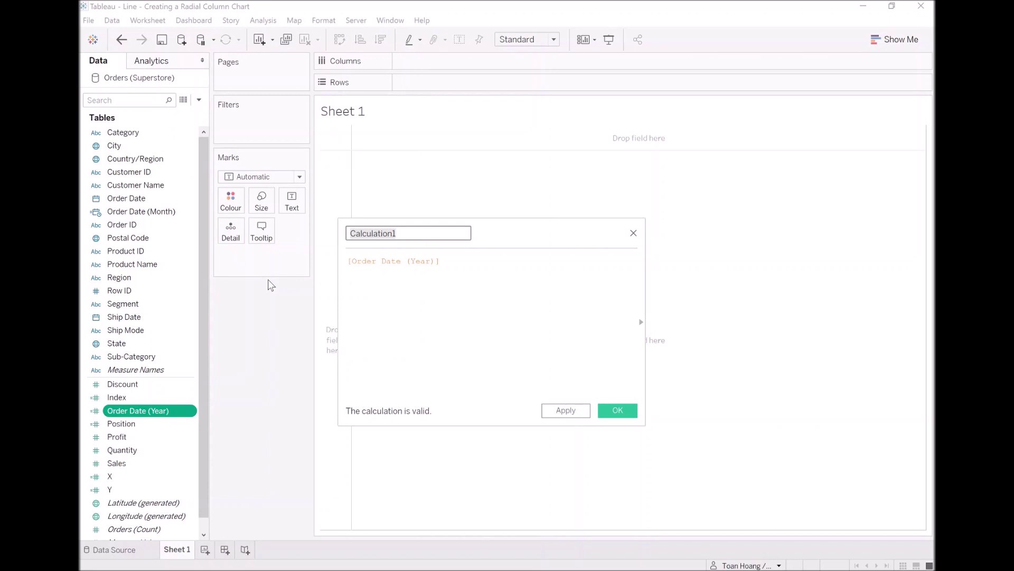
type("TC_Year")
key("Tab")
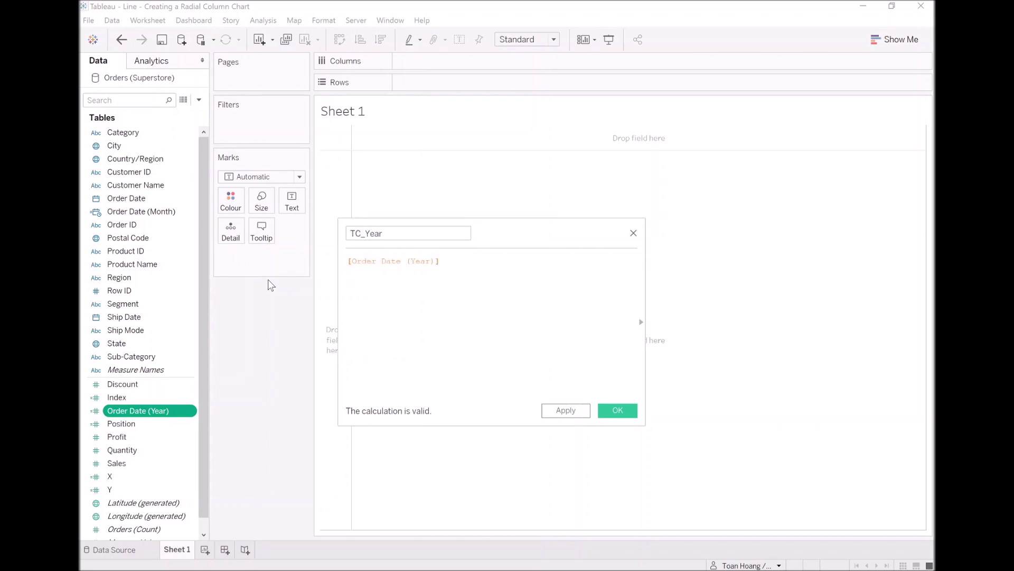
type("window")
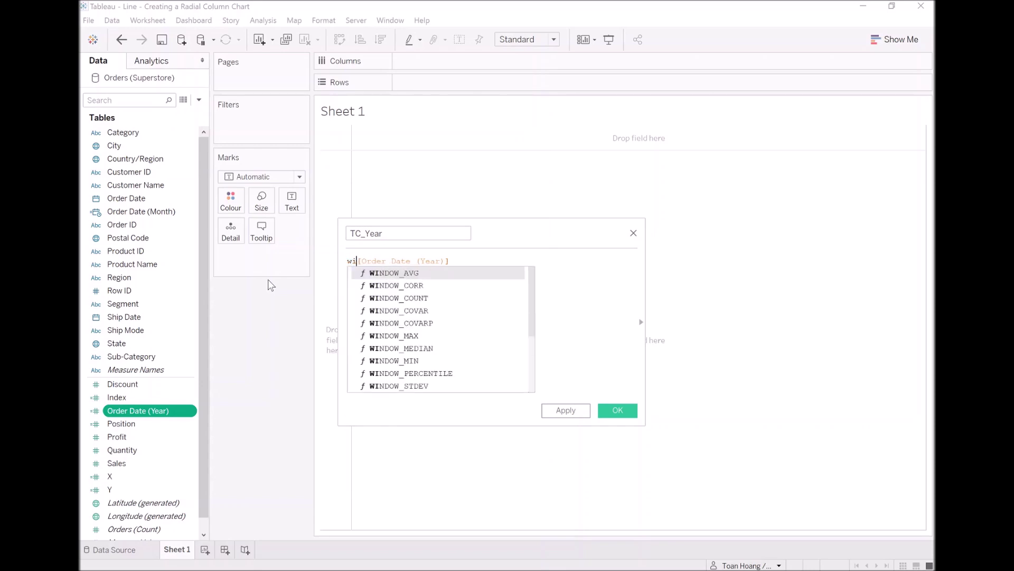
type("_ma")
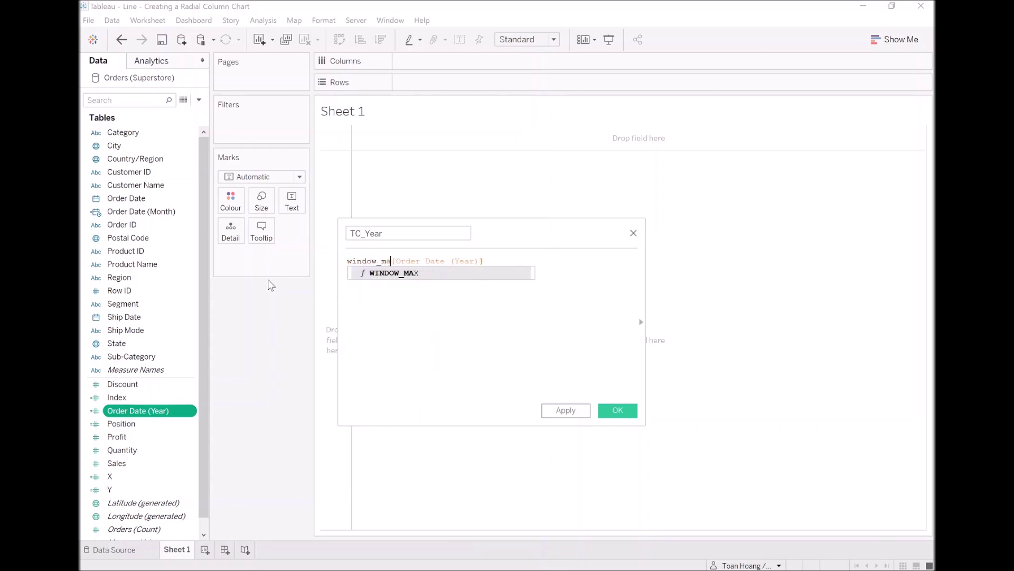
key("Tab")
key("BackSpace")
type("MAX(MAX(")
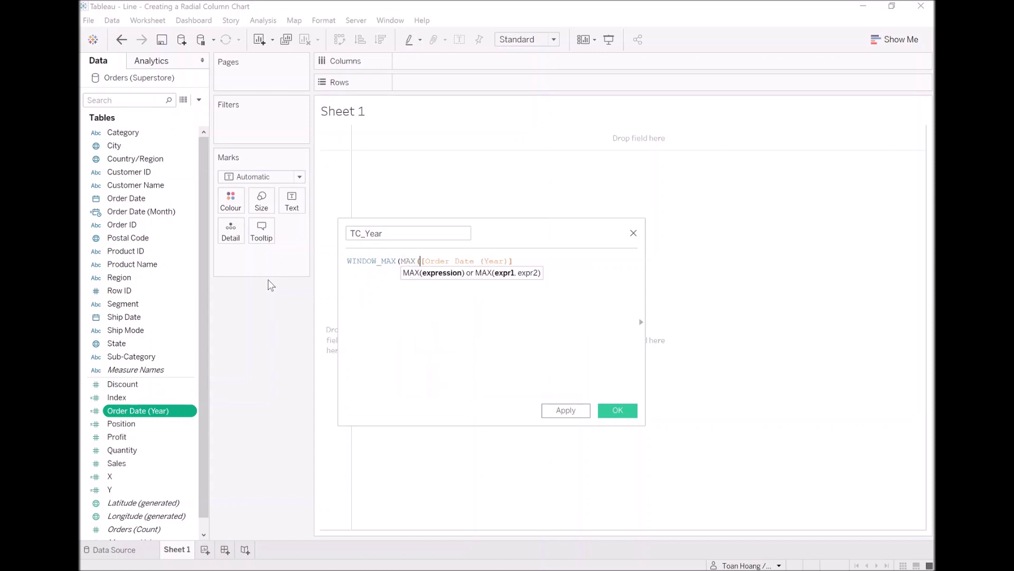
type("))")
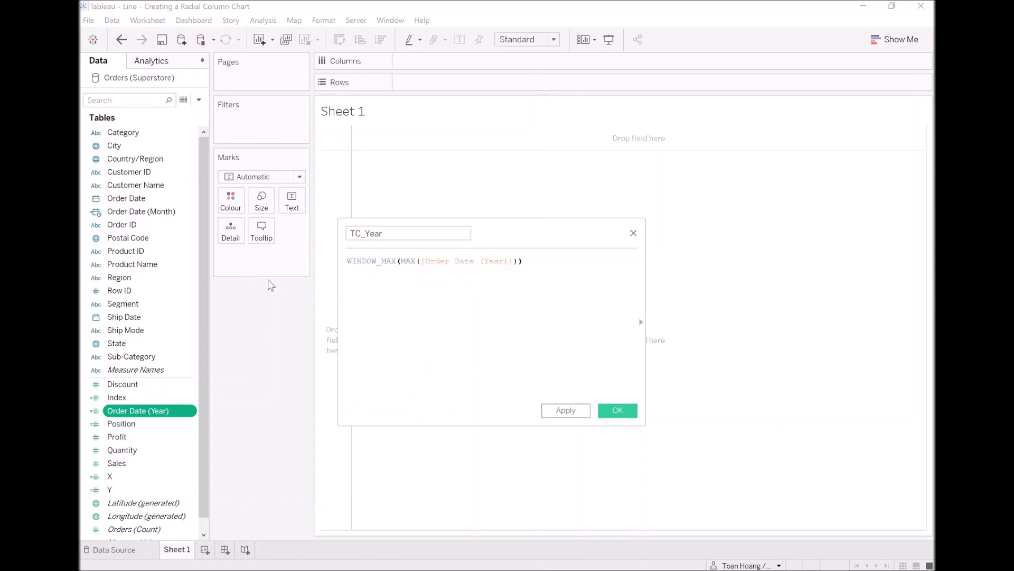
left_click(618, 411)
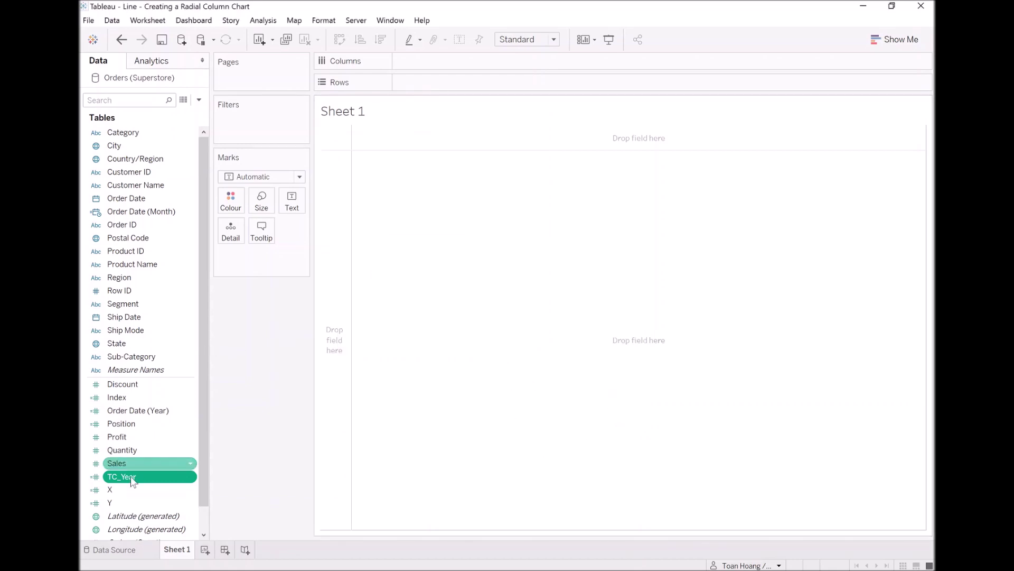
Place X on Columns and Y on Rows
left_click(112, 490)
left_click_drag(112, 490, 464, 64)
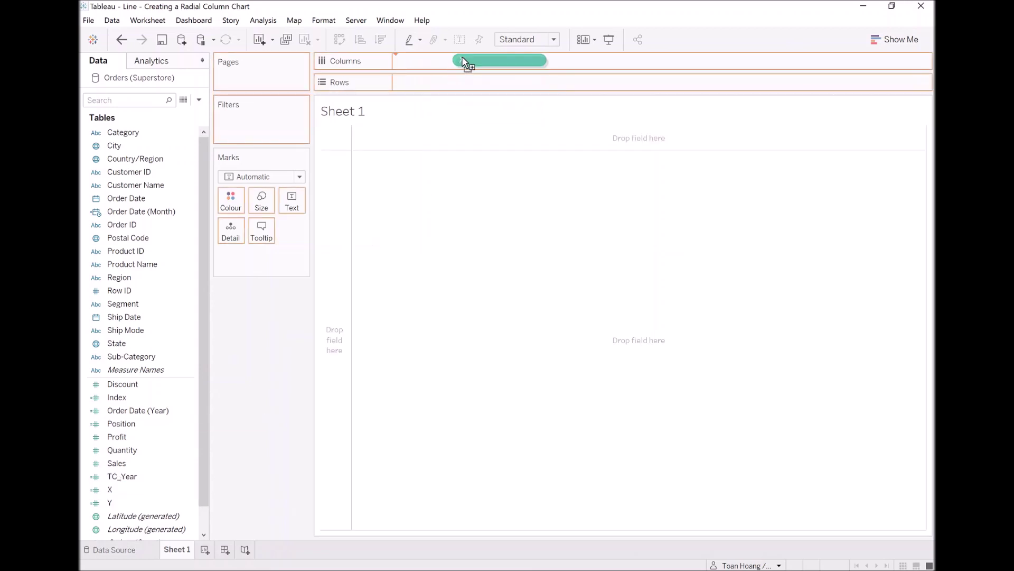
left_click_drag(459, 62, 460, 63)
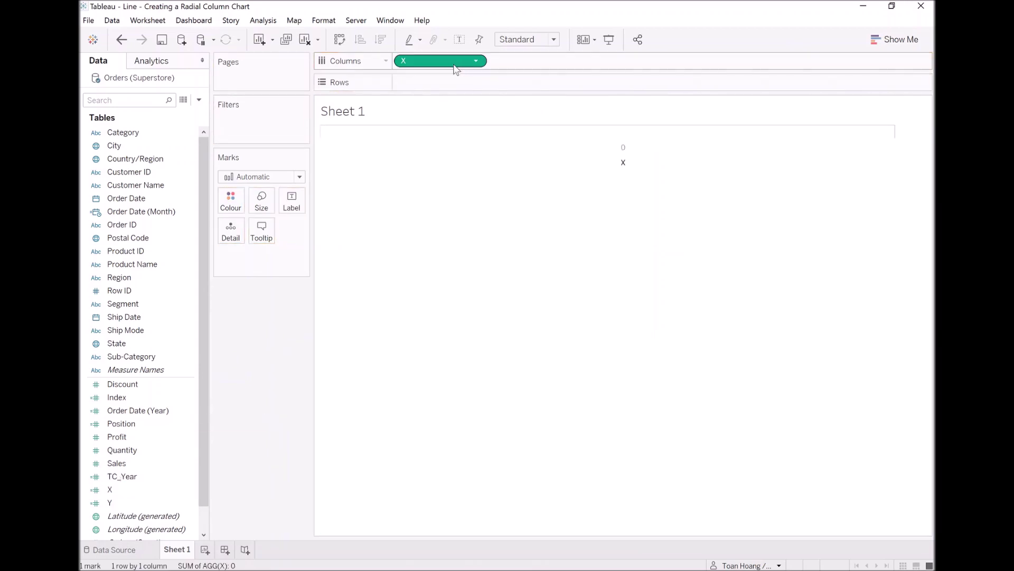
left_click(119, 502)
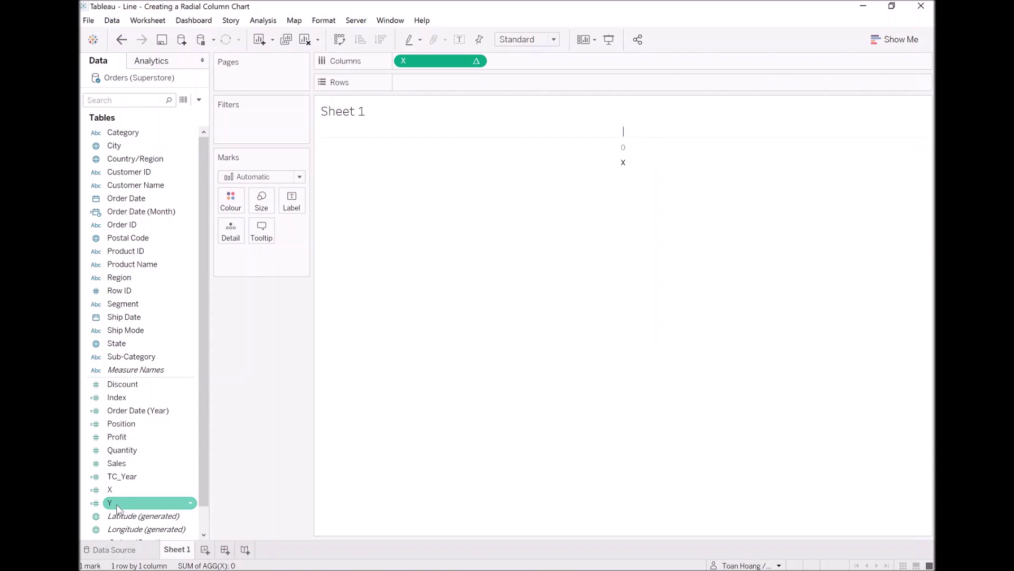
left_click_drag(121, 504, 452, 84)
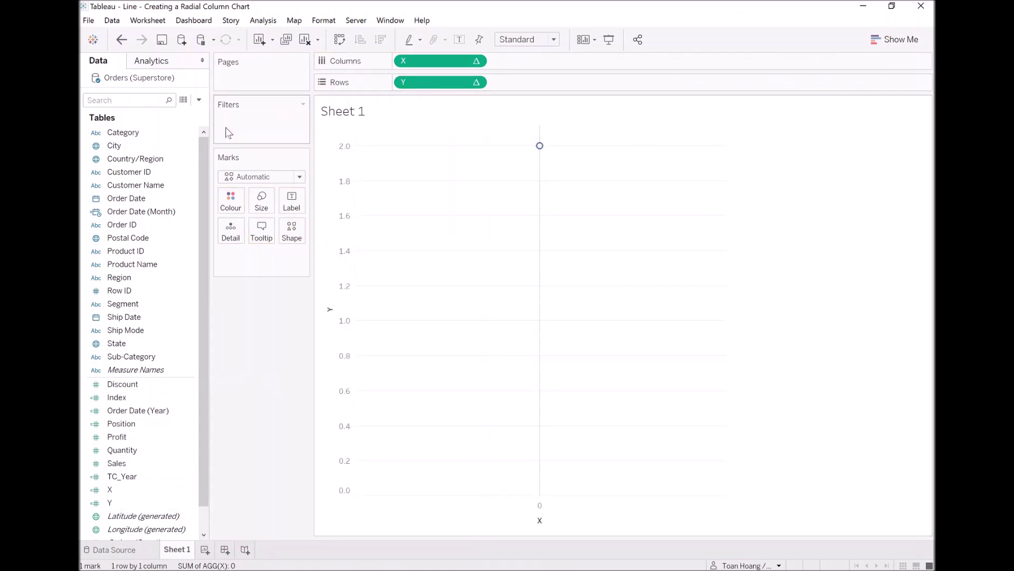
Add Order Date (Month) to Detail as a discrete Exact Date
left_click(141, 211)
left_click_drag(132, 212, 232, 232)
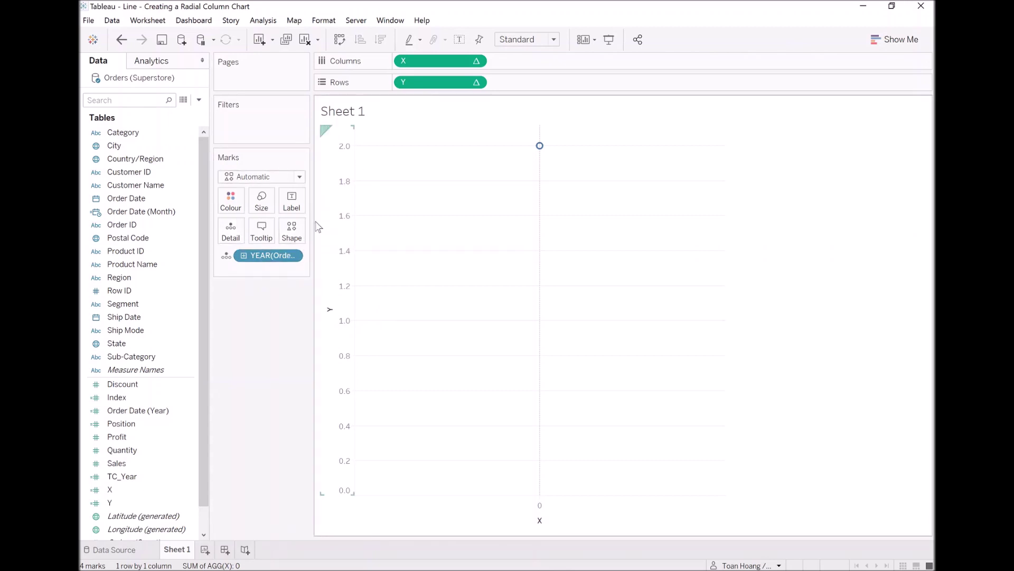
left_click_drag(312, 198, 400, 199)
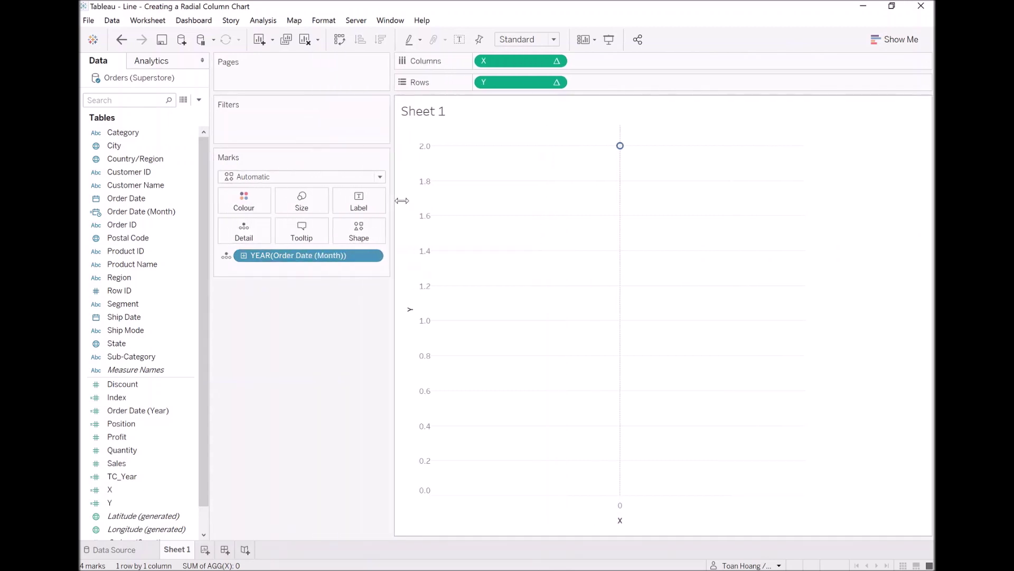
right_click(290, 257)
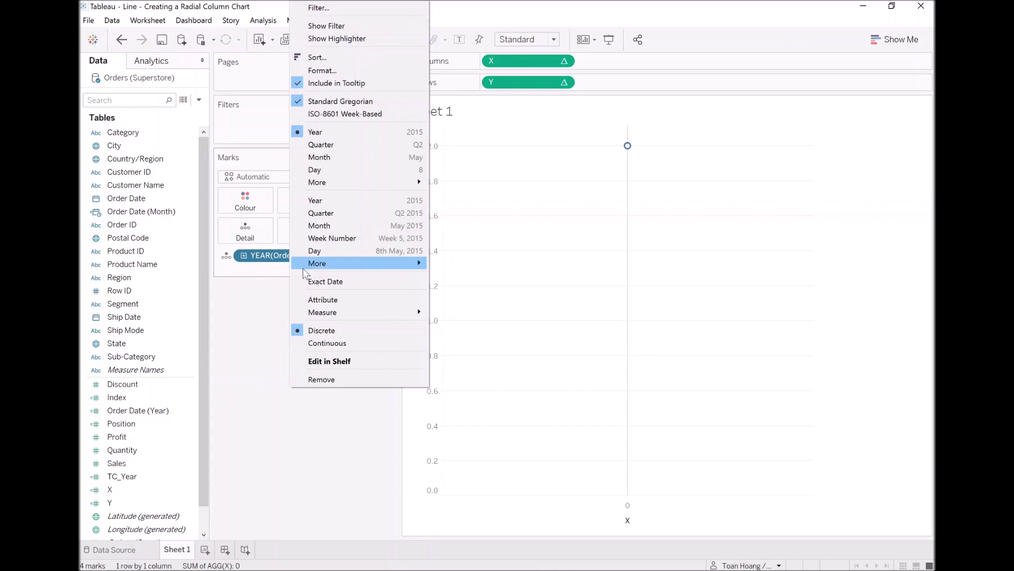
left_click(332, 282)
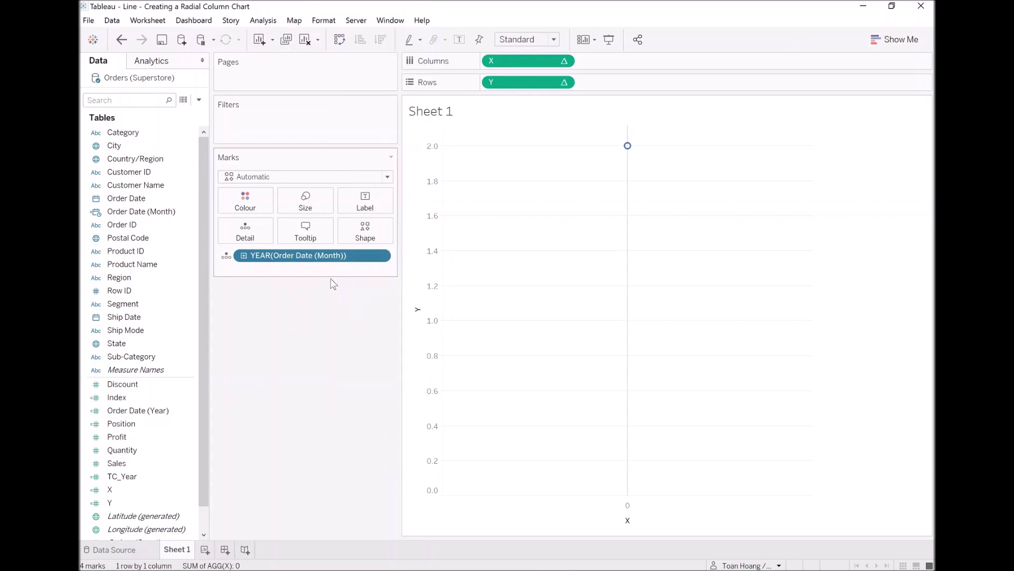
right_click(287, 260)
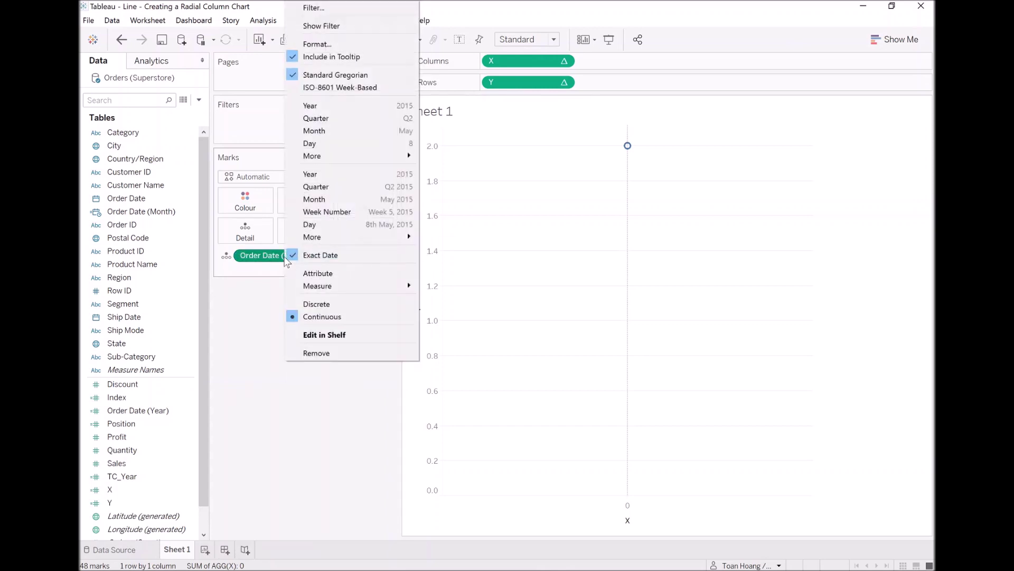
left_click(333, 304)
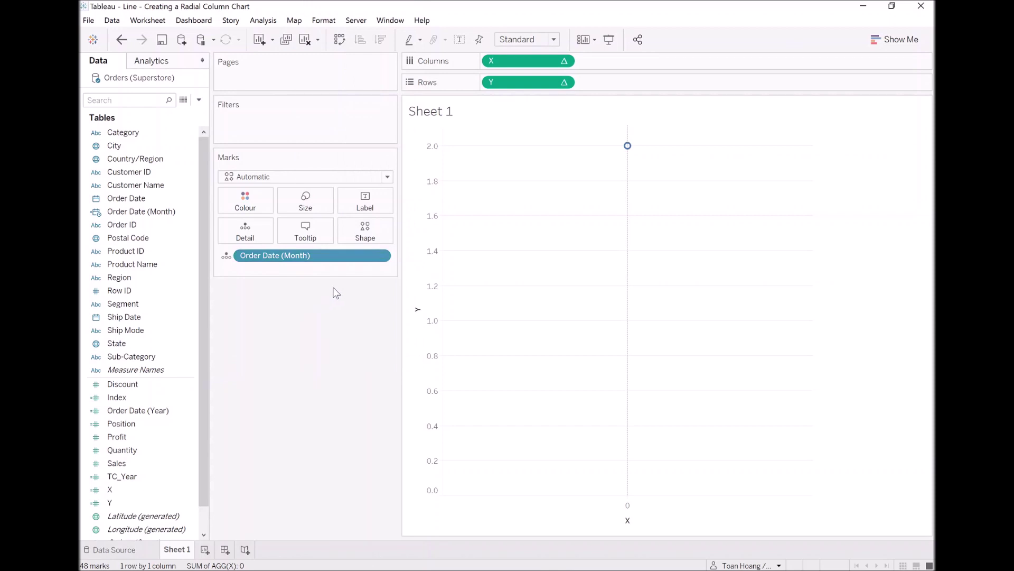
Switch the mark type to Line and put Position on the Path shelf
left_click(296, 178)
left_click(242, 220)
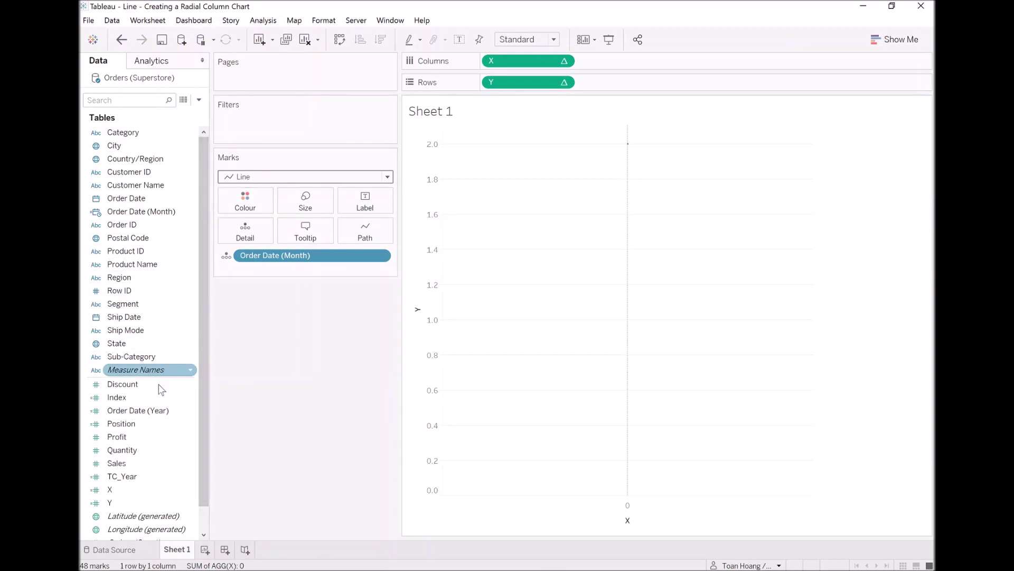
left_click(123, 423)
mouse_move(139, 426)
left_mouse_down()
mouse_move(134, 230)
mouse_move(375, 229)
left_mouse_up()
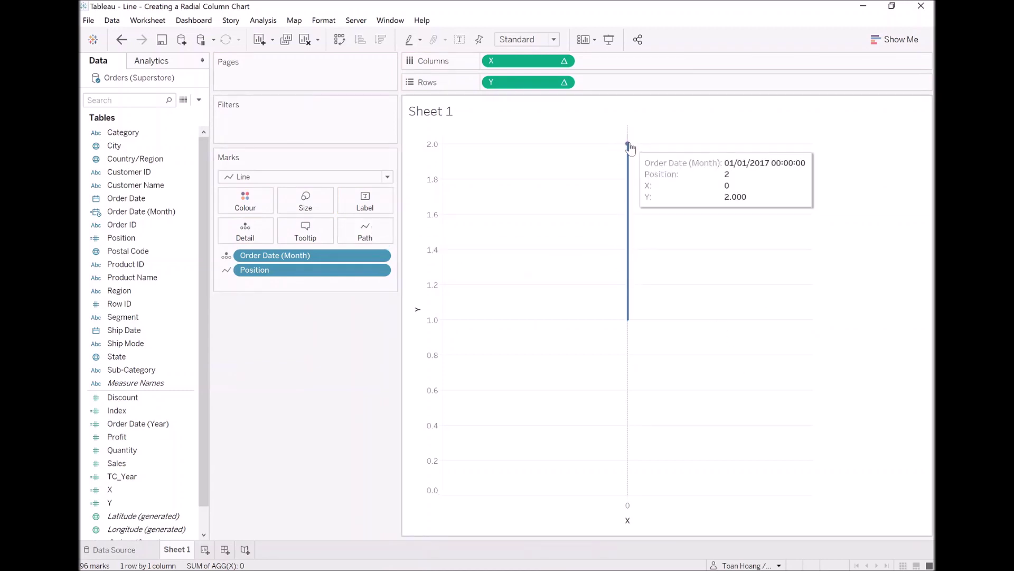
mouse_move(626, 155)
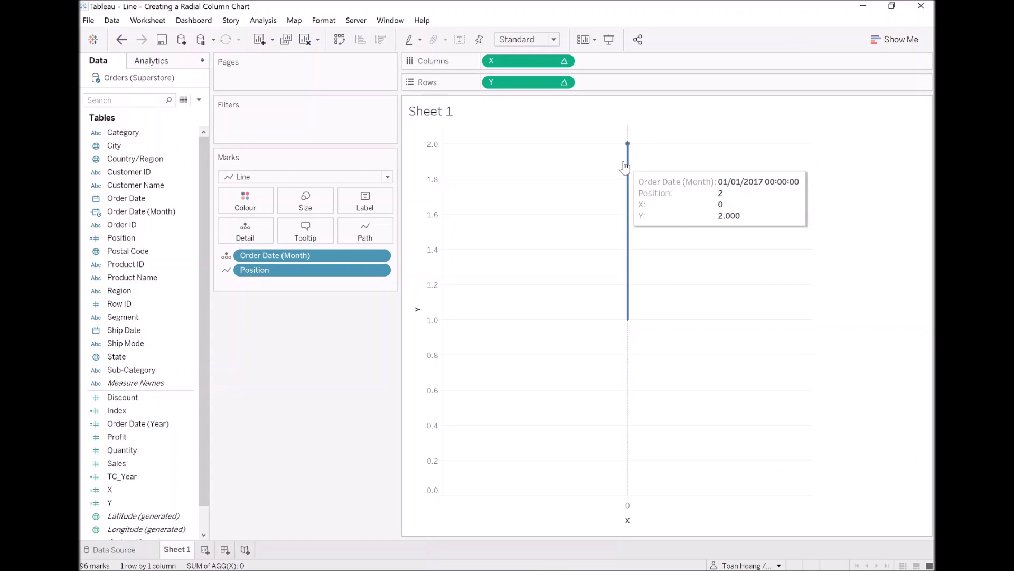
Set Compute Using to Order Date (Month) on both the X and Y pills
right_click(527, 63)
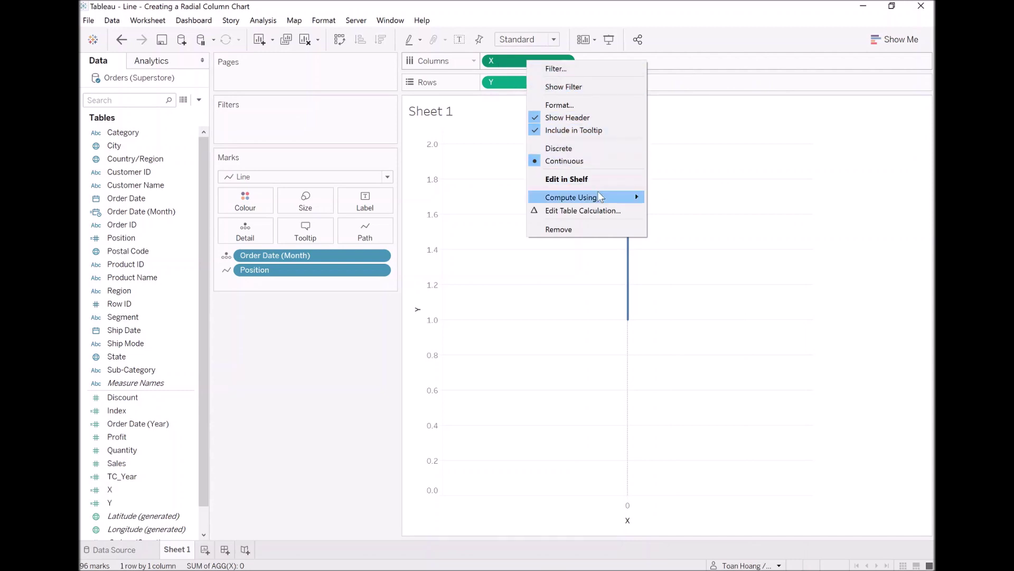
mouse_move(571, 197)
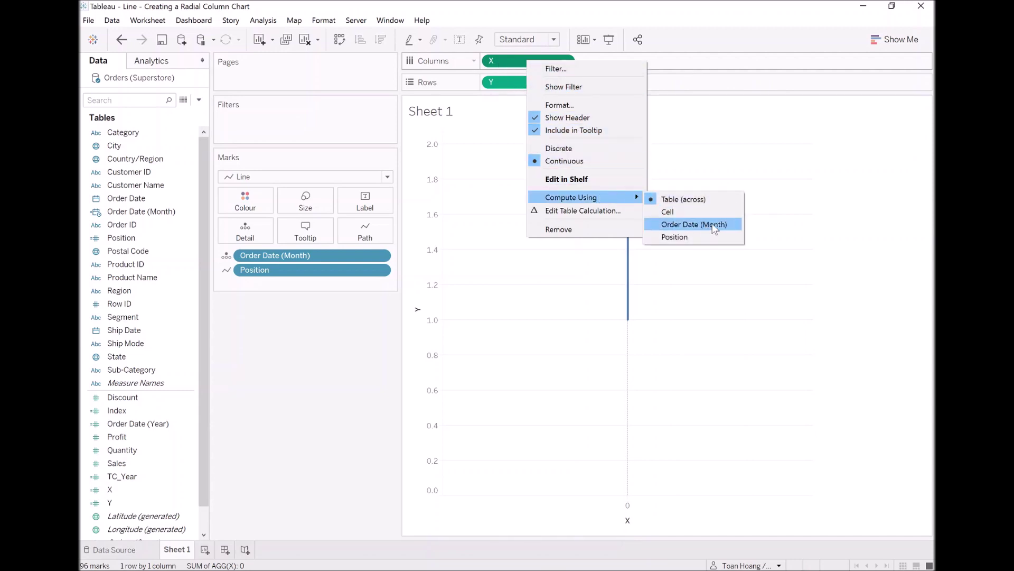
left_click(710, 231)
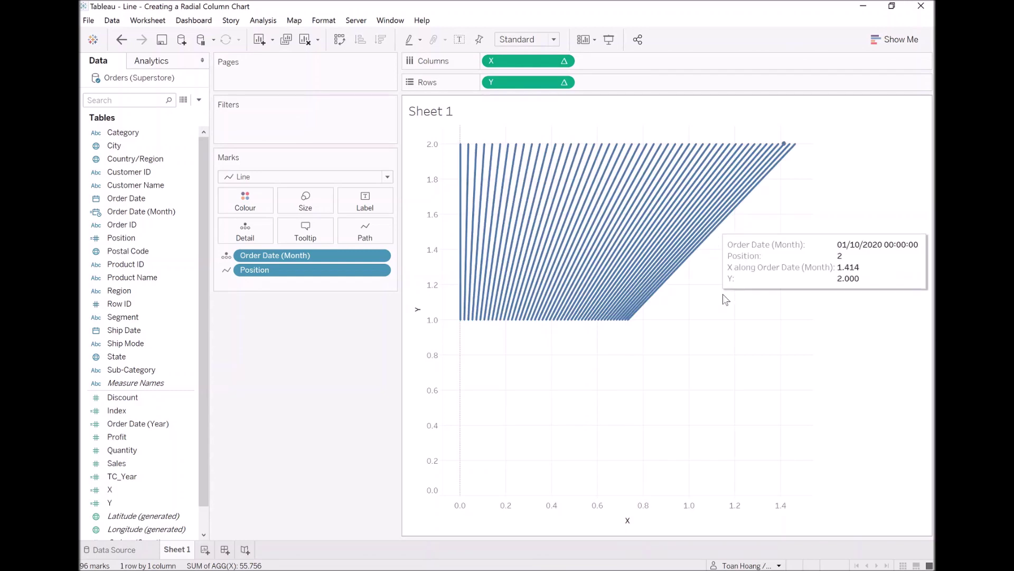
right_click(537, 85)
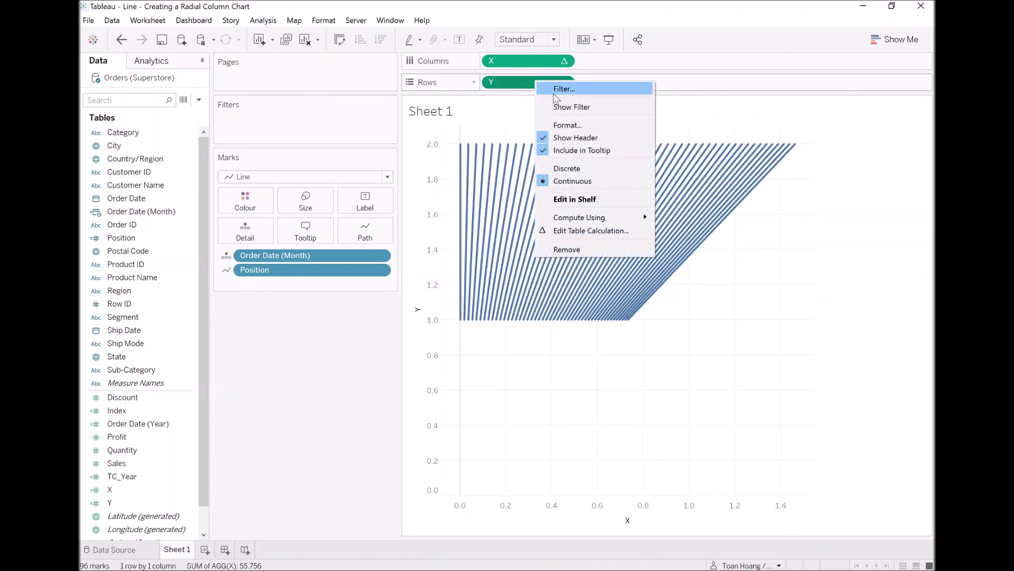
mouse_move(579, 217)
left_click(727, 248)
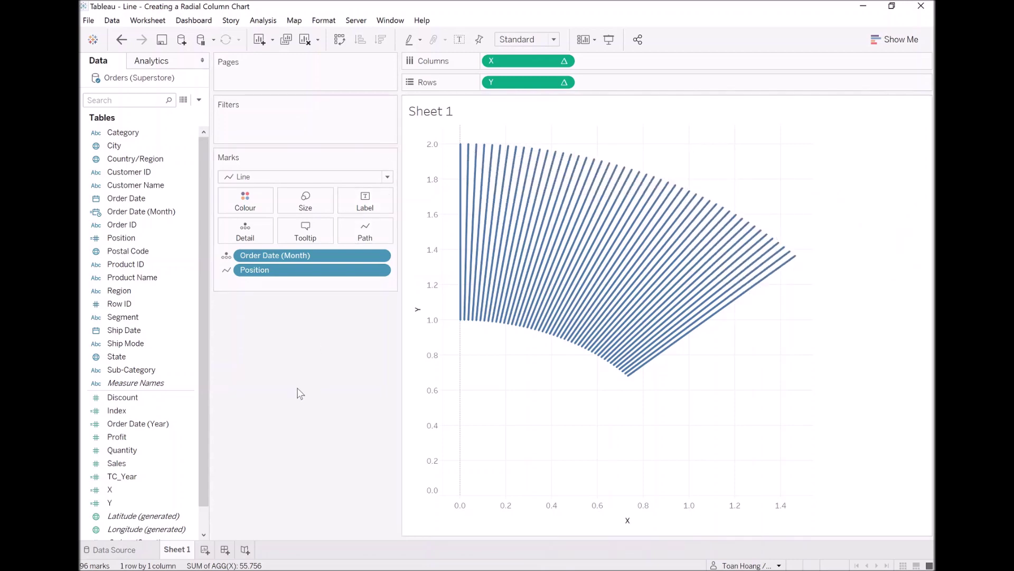
Put TC_Year on Colour and make it discrete
left_click(123, 476)
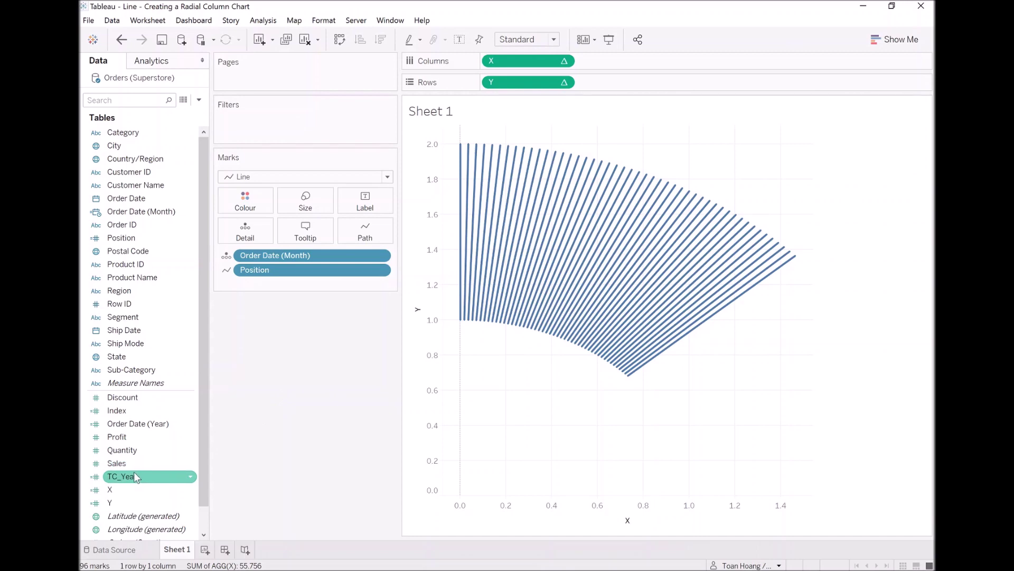
left_click_drag(131, 476, 248, 200)
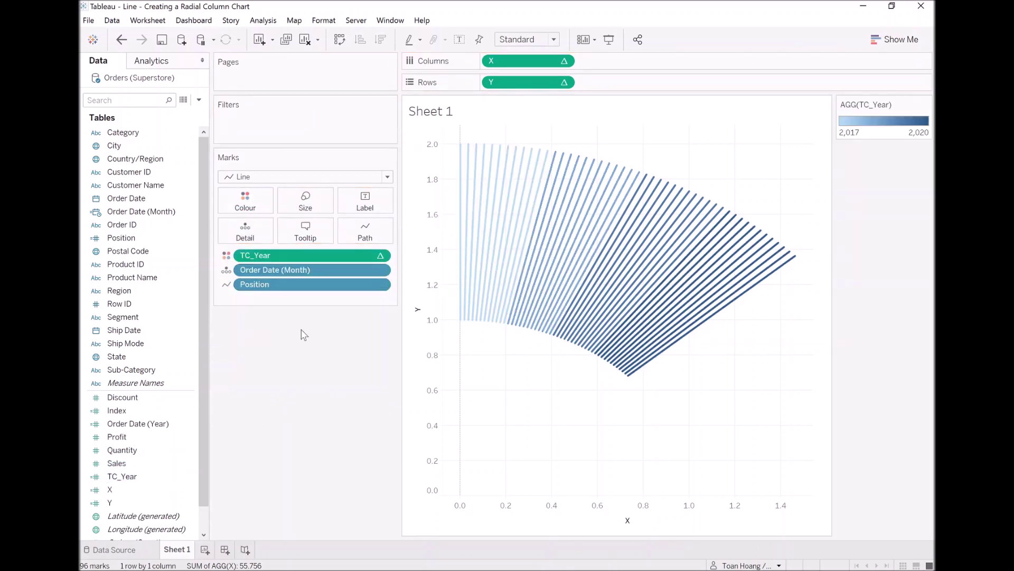
right_click(274, 256)
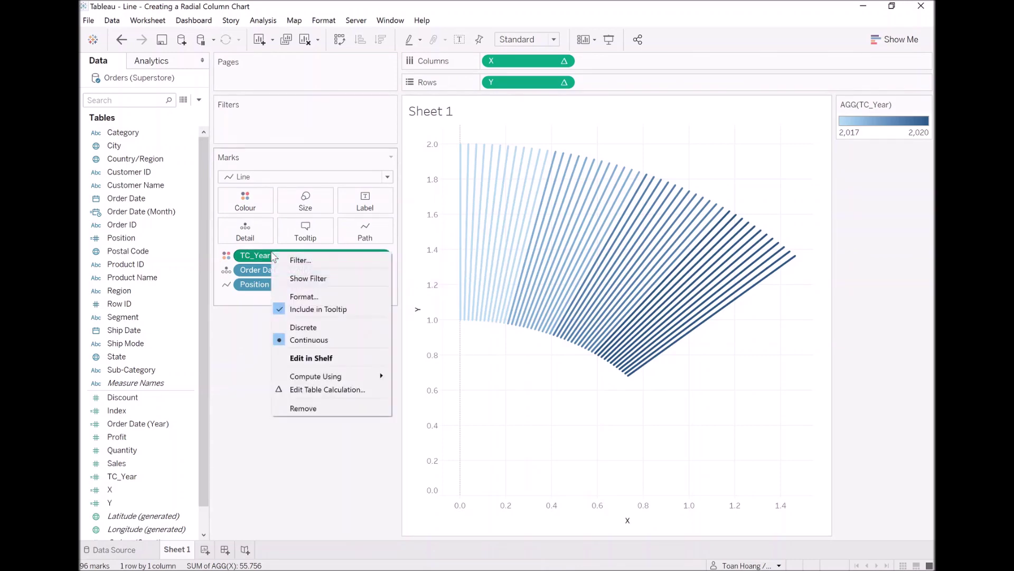
left_click(303, 327)
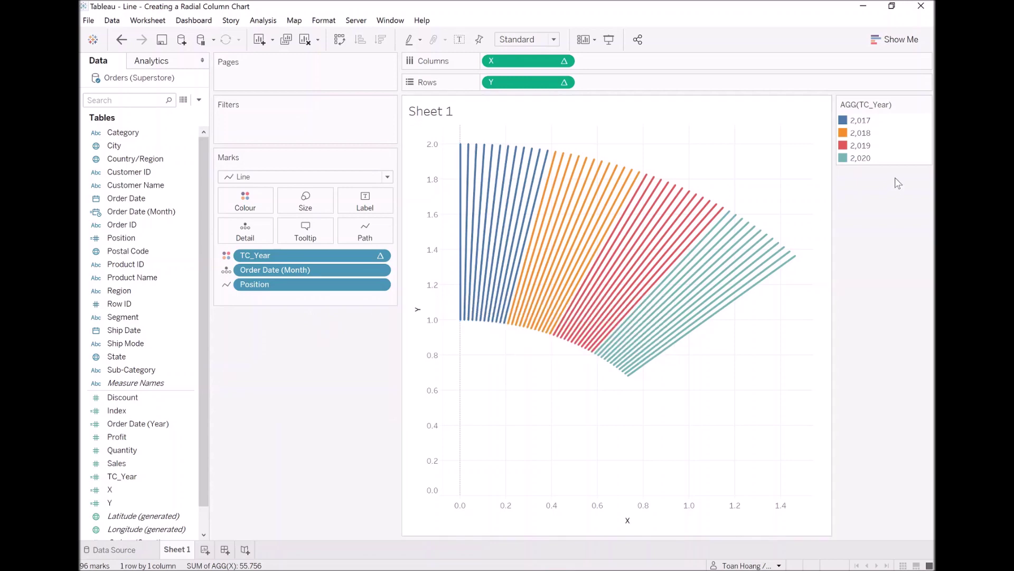
Highlight the 2020, 2019, 2018 and 2017 lines from the legend, then clear highlighting
left_click(860, 158)
left_click(861, 145)
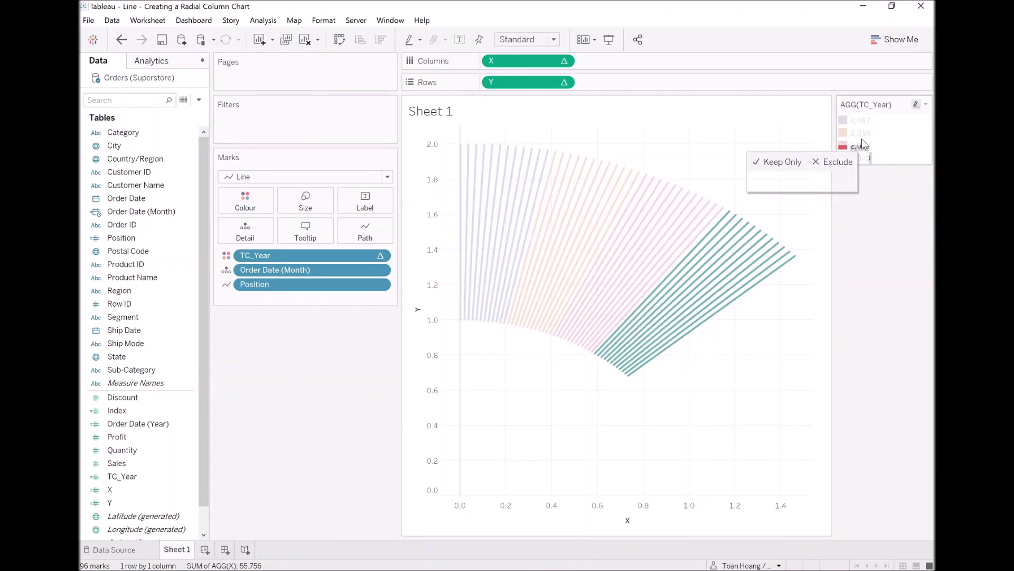
left_click(862, 132)
left_click(864, 120)
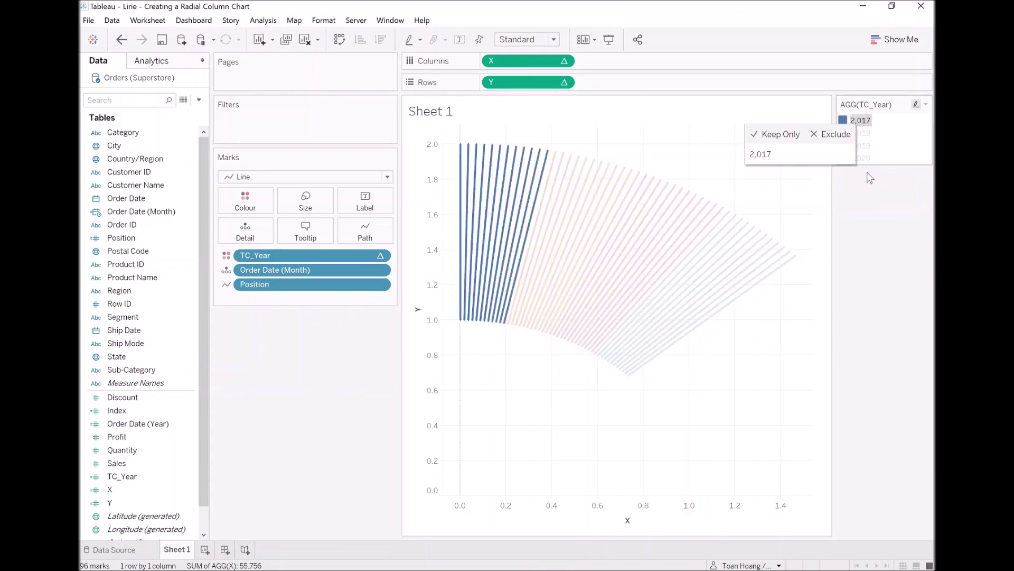
left_click(873, 211)
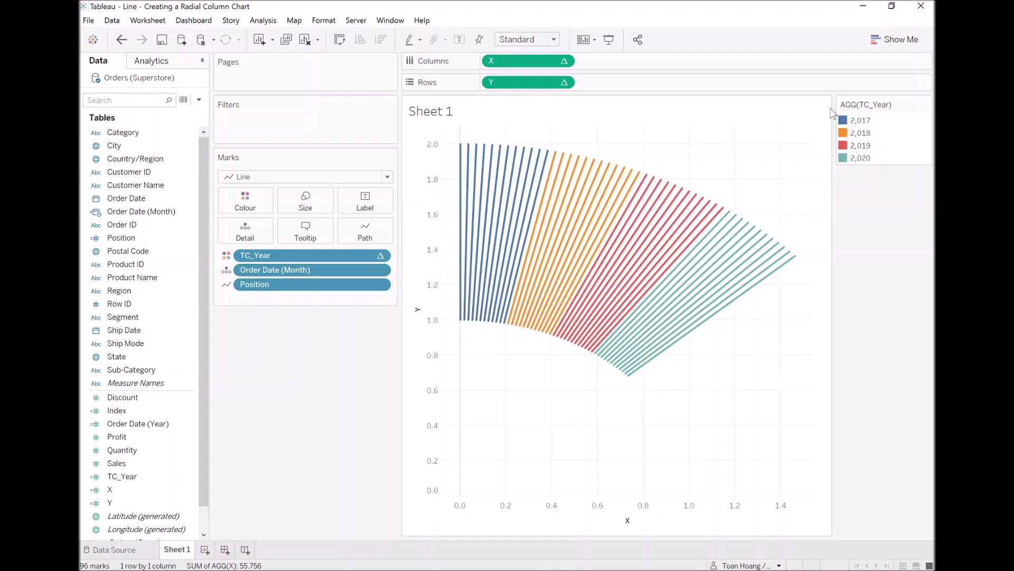
Create a calculated field TC_Sales with the formula WINDOW_SUM(SUM([Sales]))
left_click(201, 101)
left_click(192, 110)
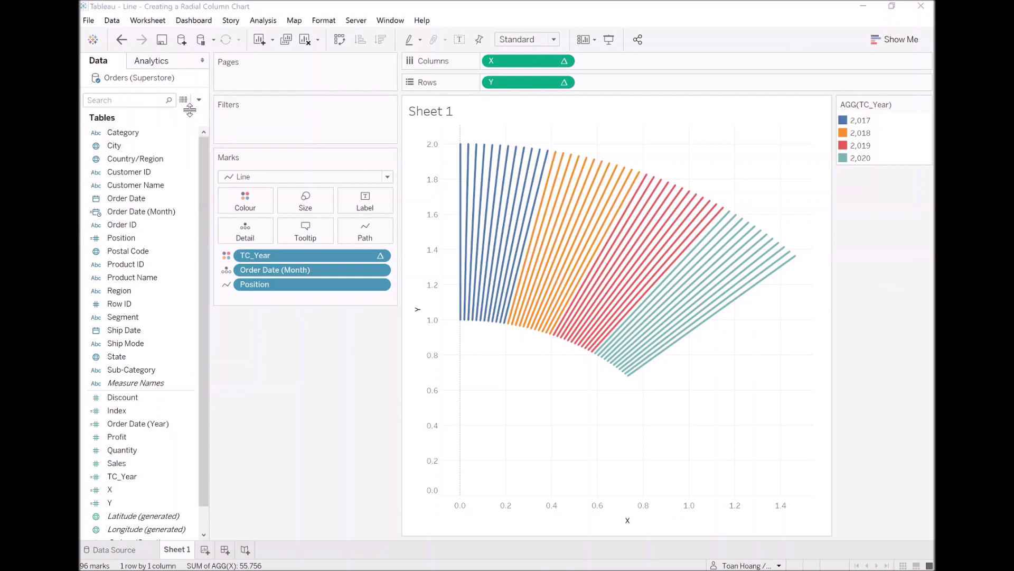
type("TC_")
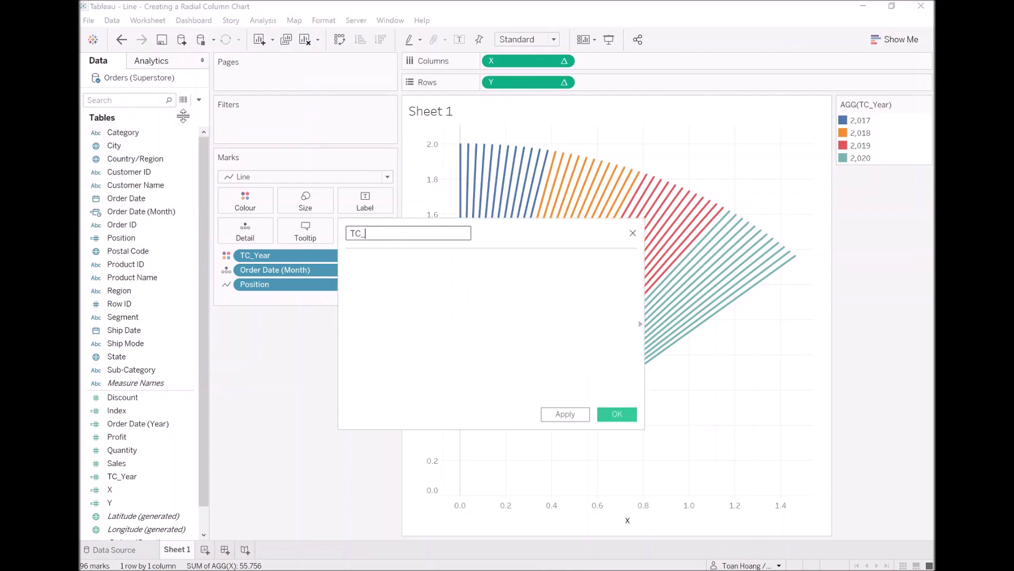
type("es")
key("Tab")
type("win")
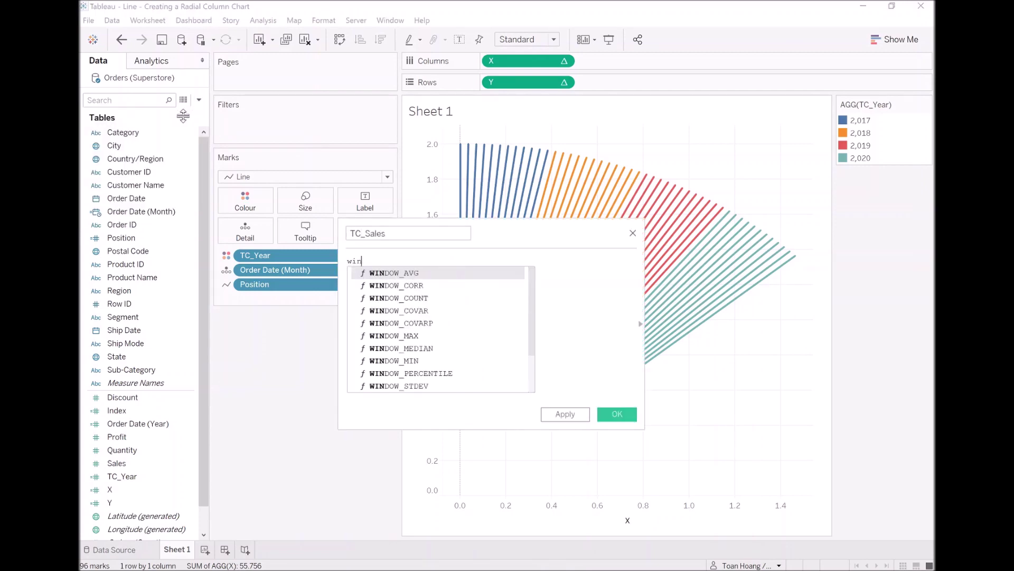
type("dow_sum")
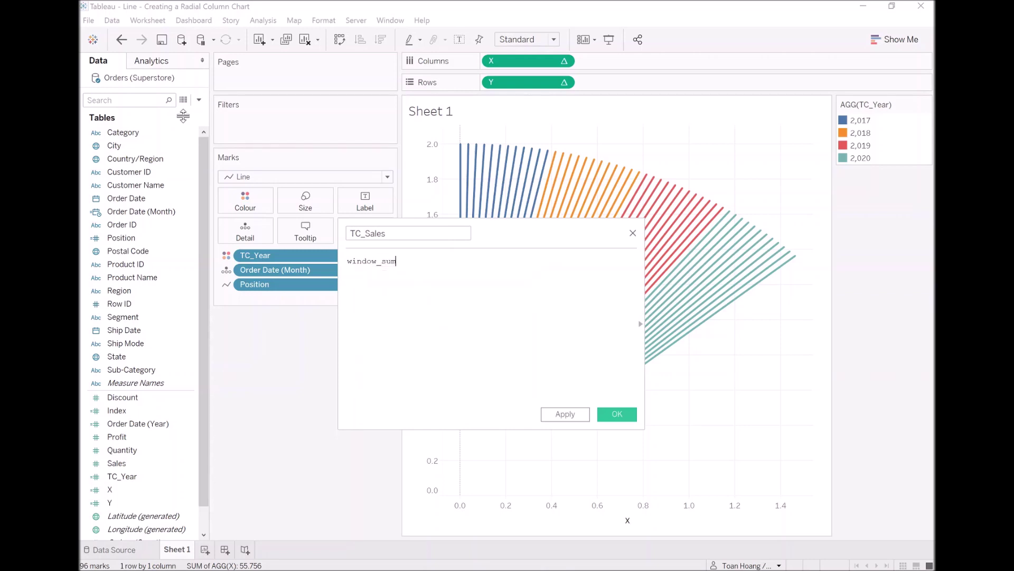
key("Tab")
type("sum")
key("Tab")
type("[sales")
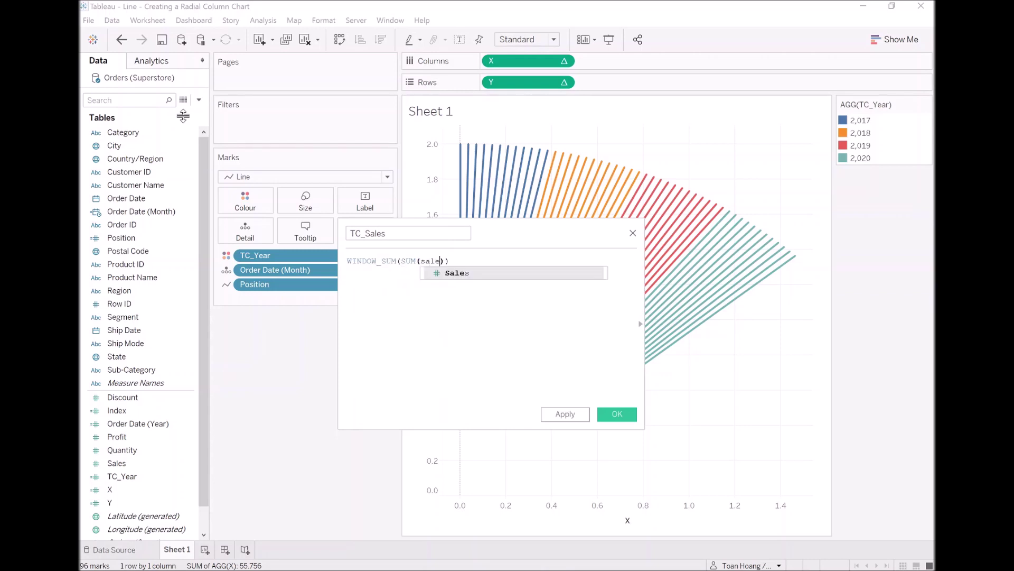
key("Tab")
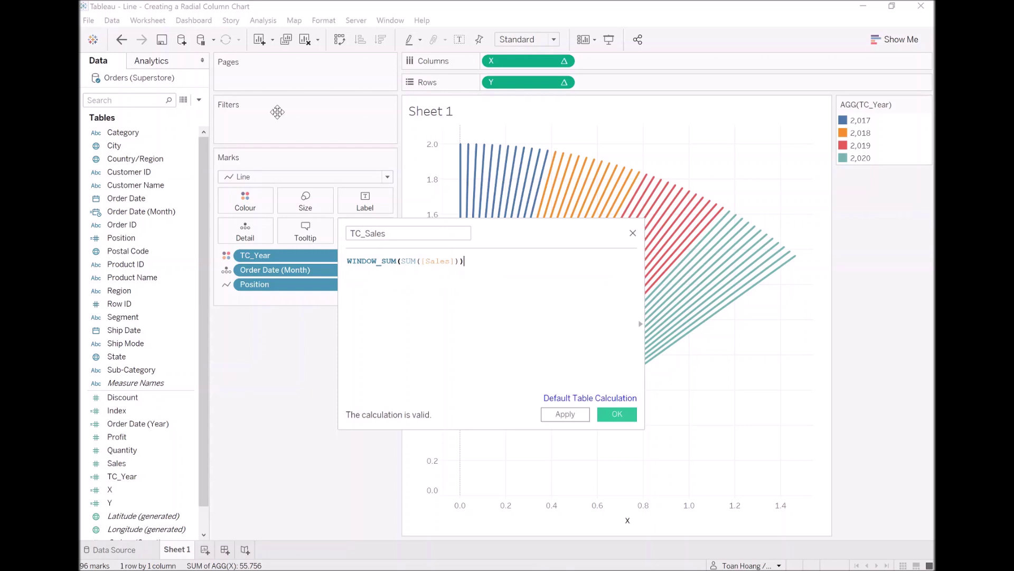
key("ctrl+a")
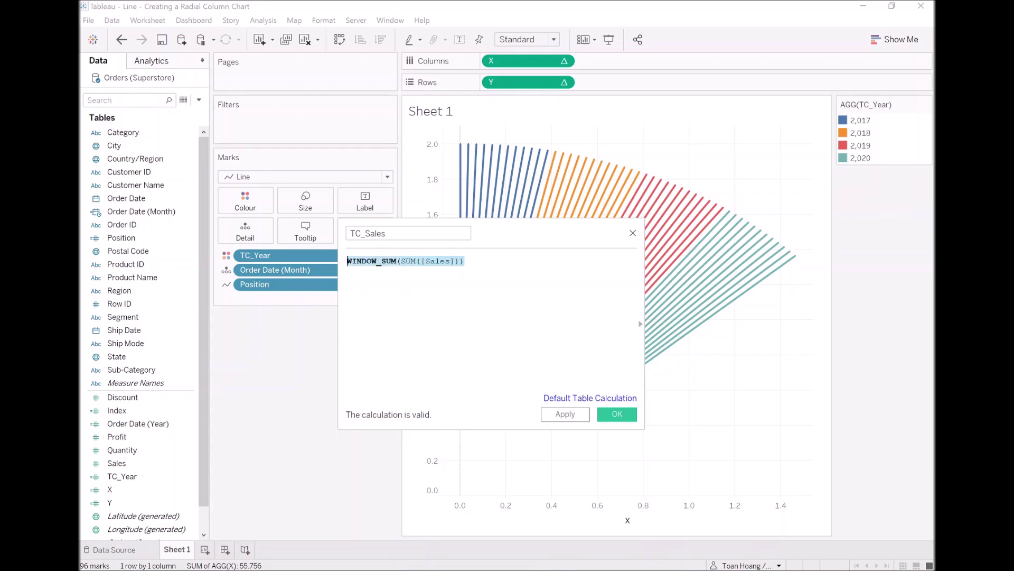
left_click(617, 414)
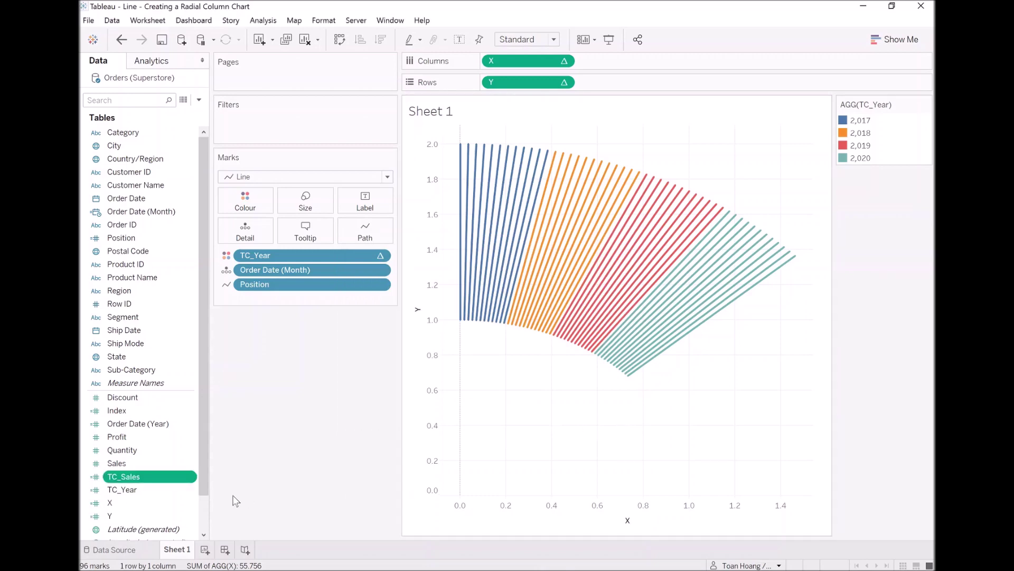
Duplicate TC_Sales and rename the copy to TC_Total Sales
right_click(147, 476)
left_click(193, 293)
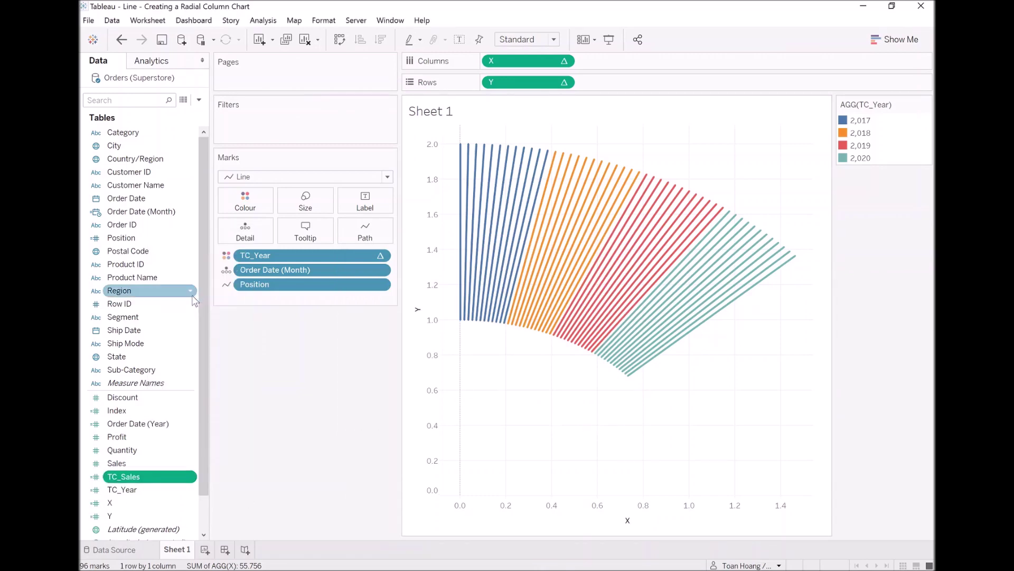
right_click(147, 489)
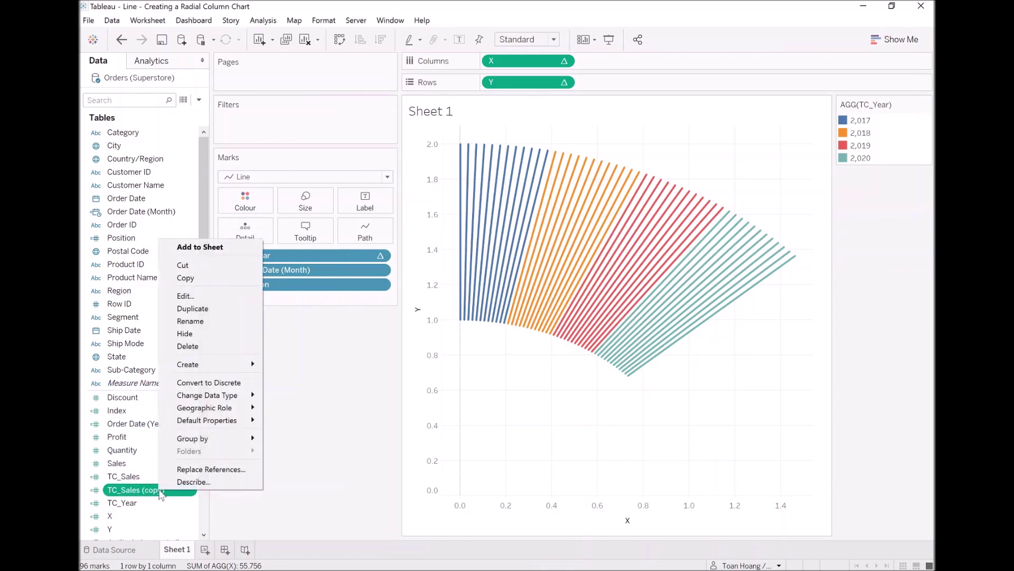
left_click(229, 296)
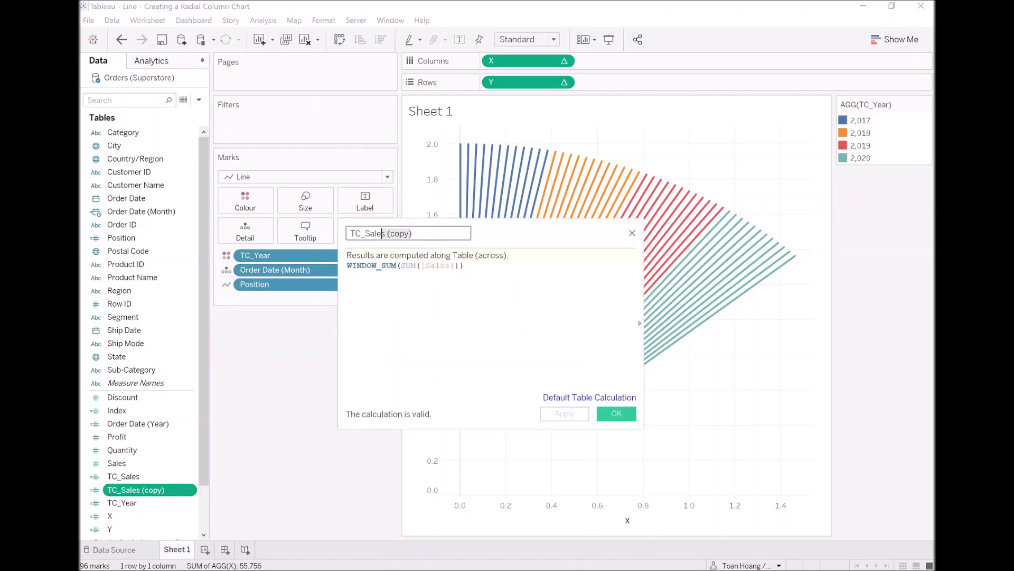
key("shift+End")
type("Total ")
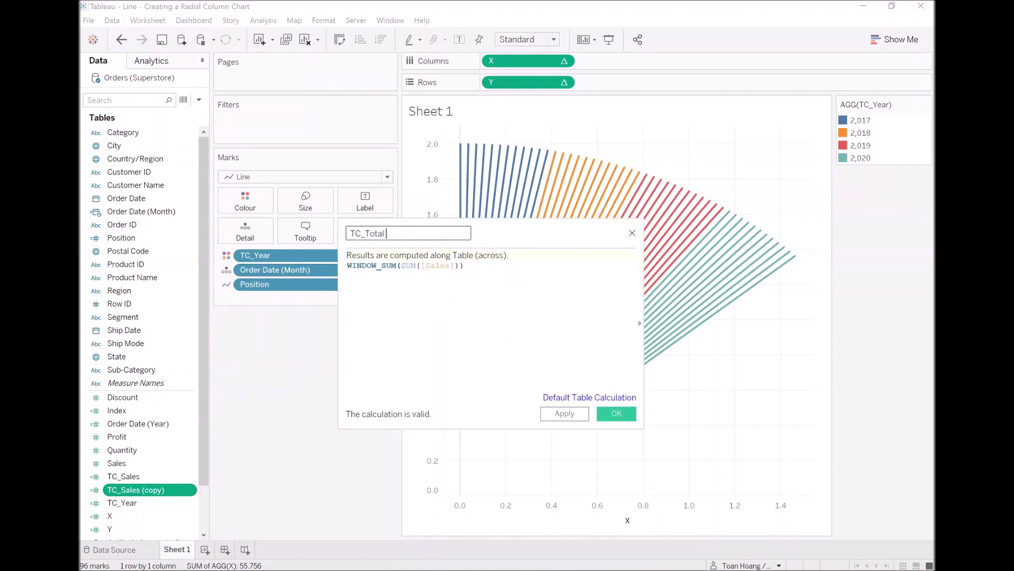
type("Sales")
left_click(616, 413)
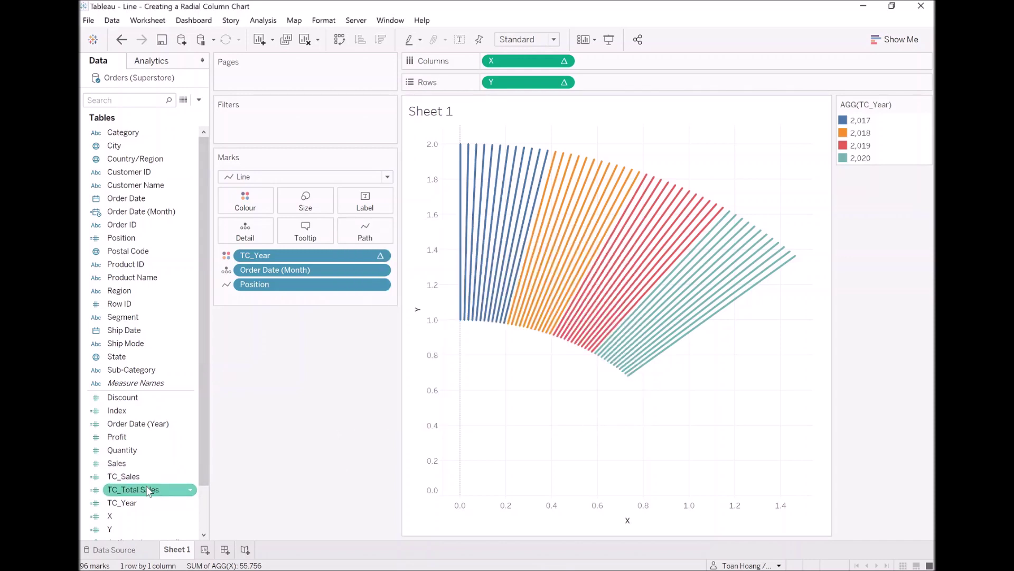
left_click(199, 100)
Create TC_Percentage with the formula [TC_Sales] / [TC_Total Sales]
left_click(137, 113)
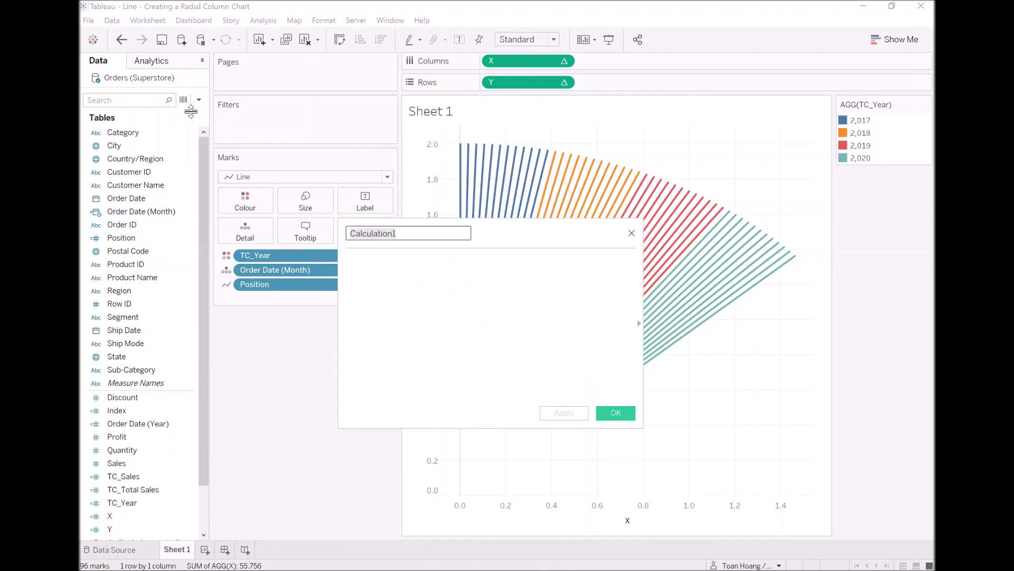
type("TC_Perce")
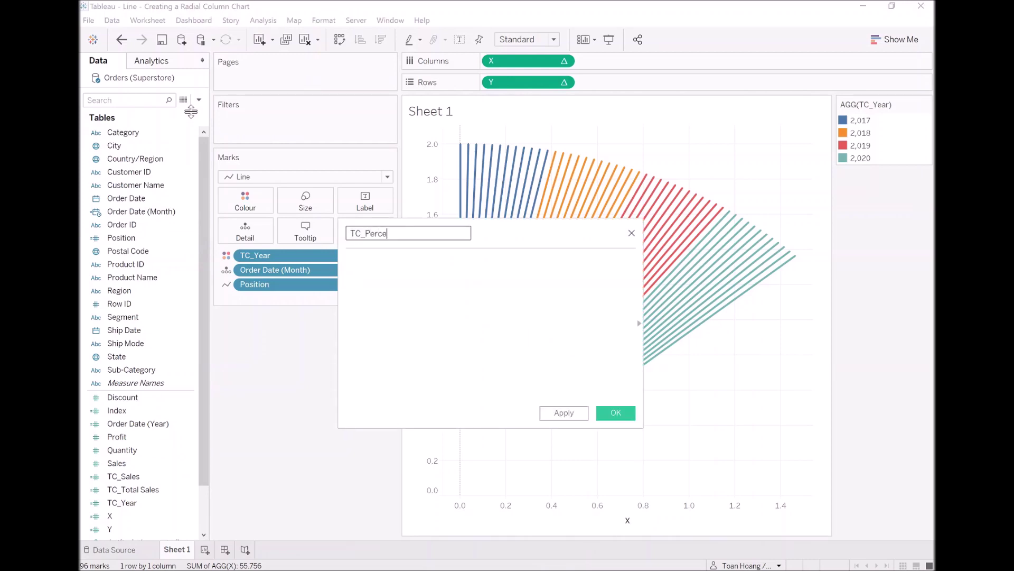
type("ntage")
key("Tab")
type("tc")
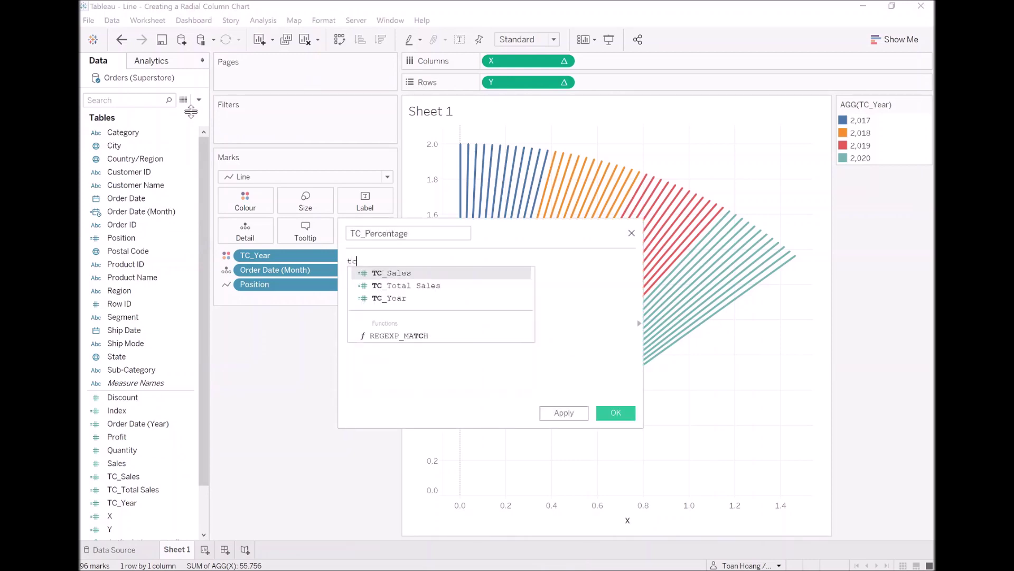
key("Return")
type("tc")
key("Down")
key("Return")
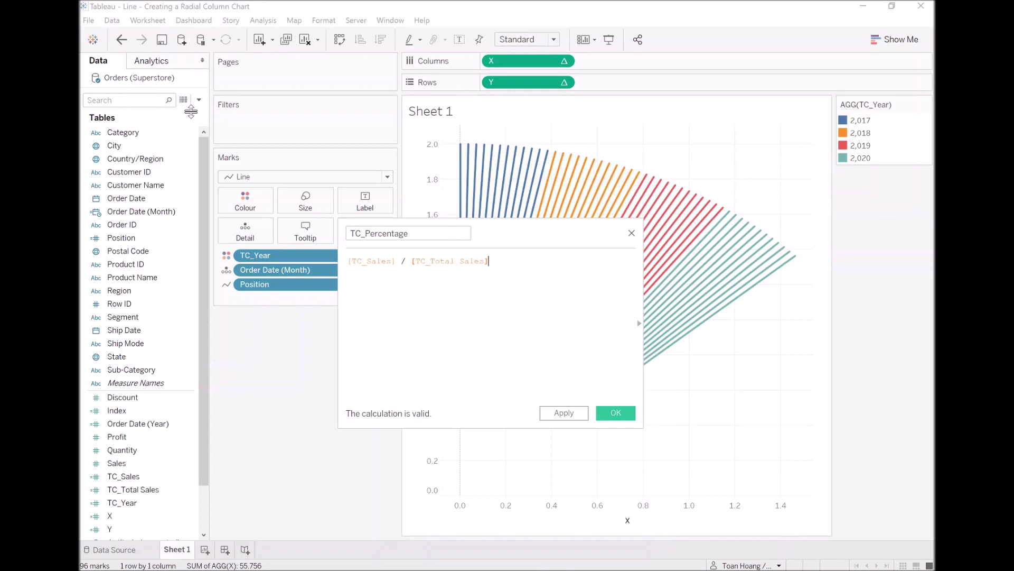
left_click(626, 415)
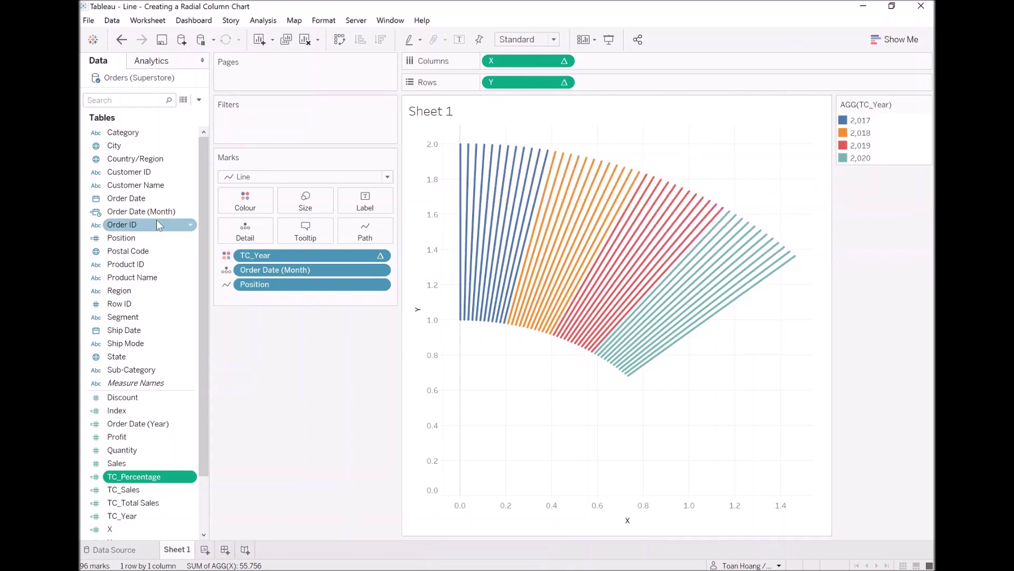
left_click(198, 100)
Create TC_Distance as [TC_Percentage] / WINDOW_MAX([TC_Percentage])
left_click(136, 113)
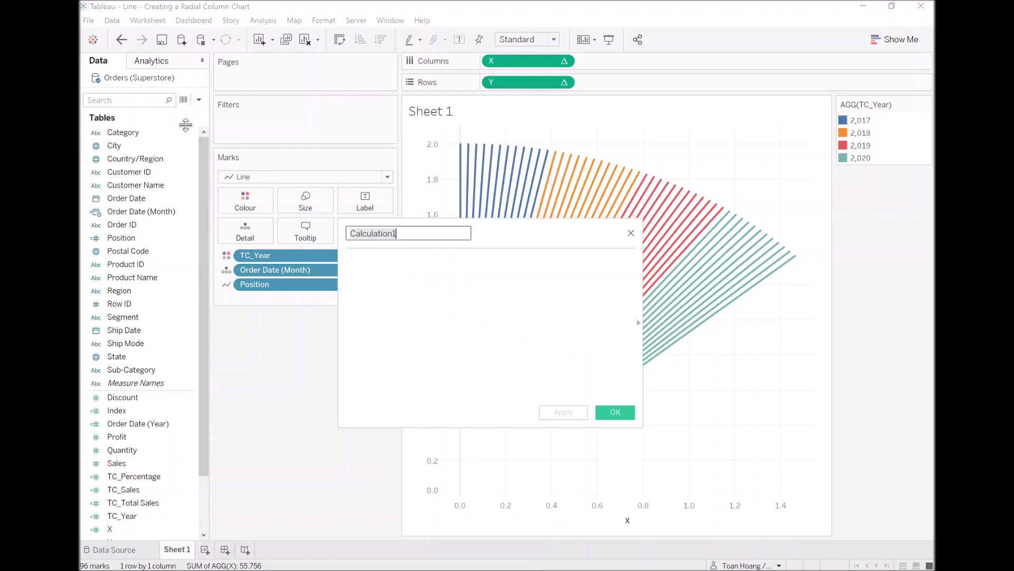
type("TC_Distance")
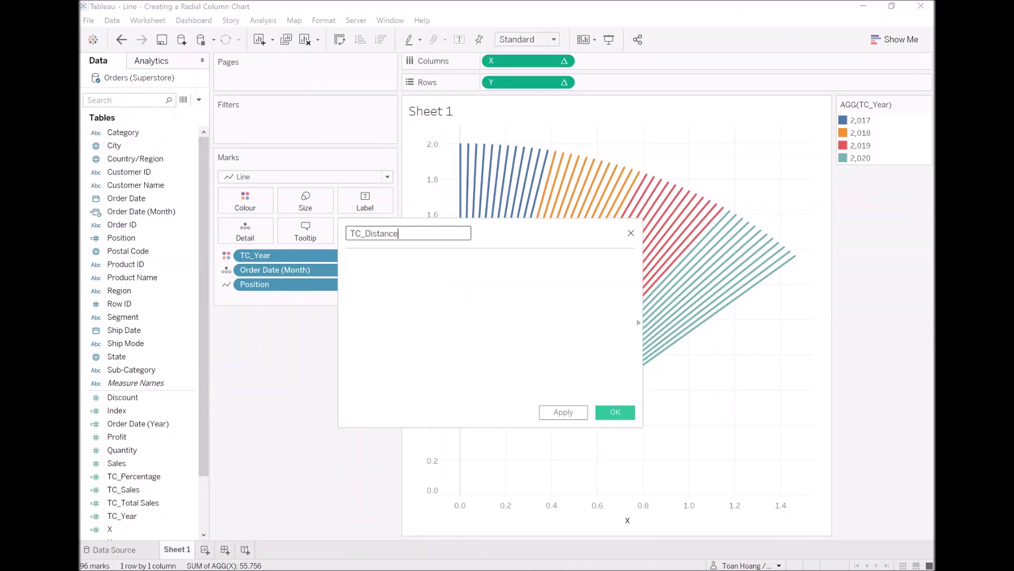
key("Tab")
type("[TC")
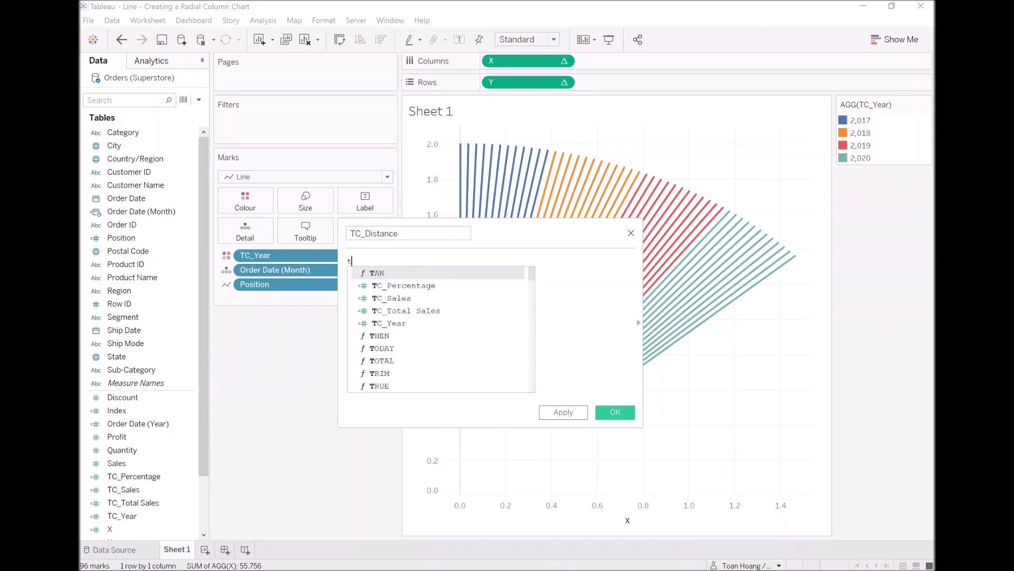
type("_")
key("Return")
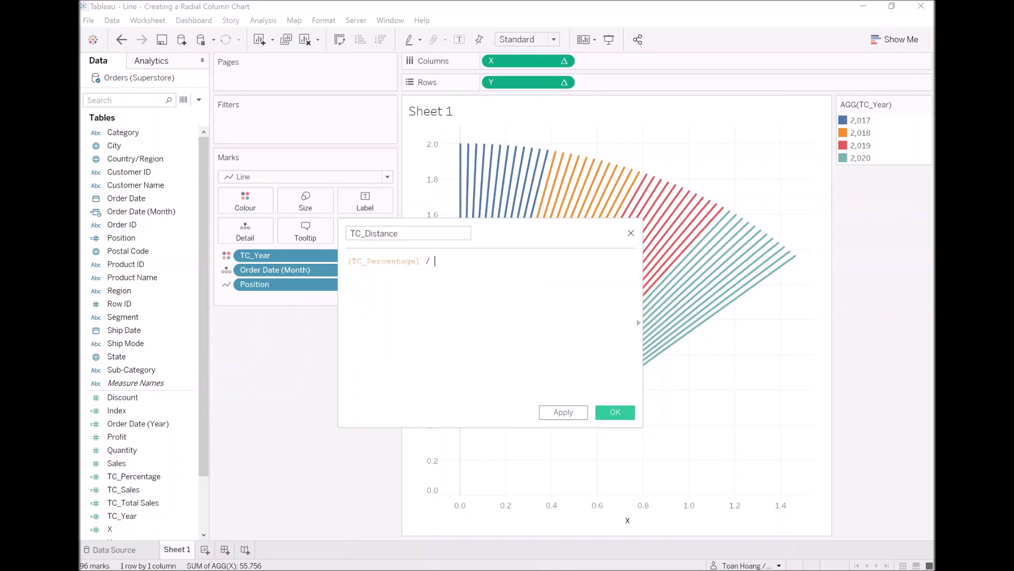
type("window_su")
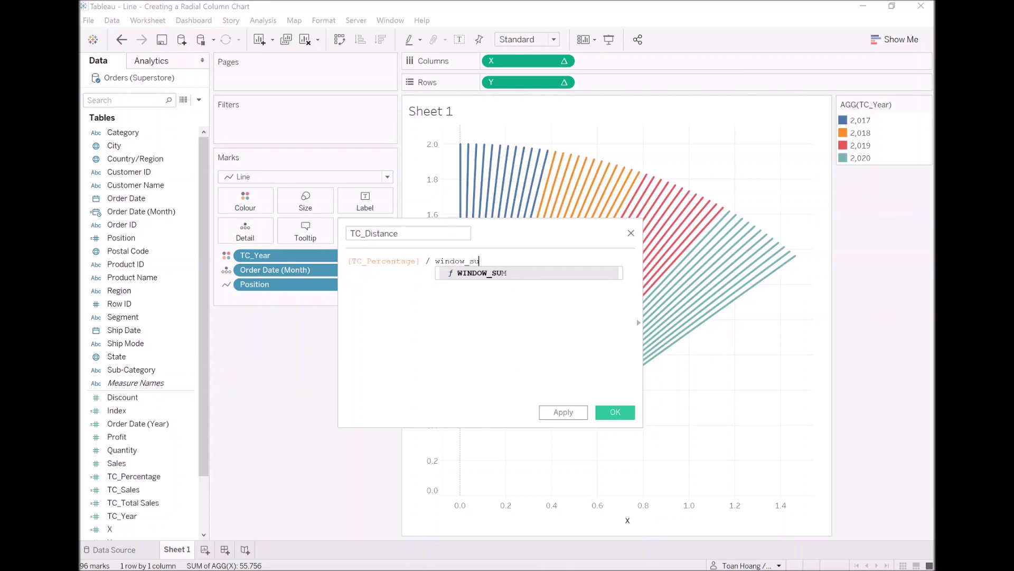
key("Return")
type("(")
key("BackSpace")
key("BackSpace")
key("BackSpace")
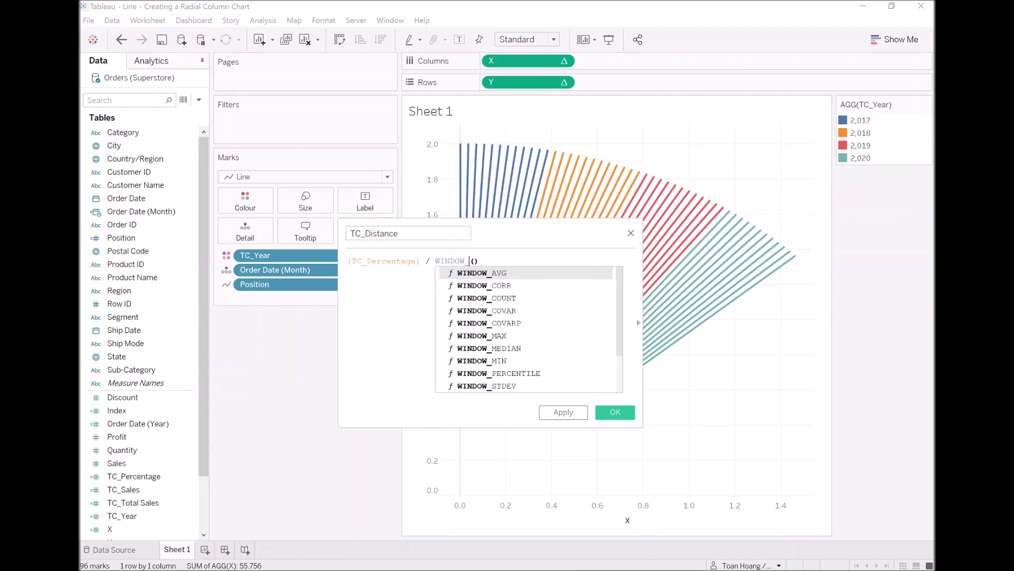
type("MAX")
key("Right")
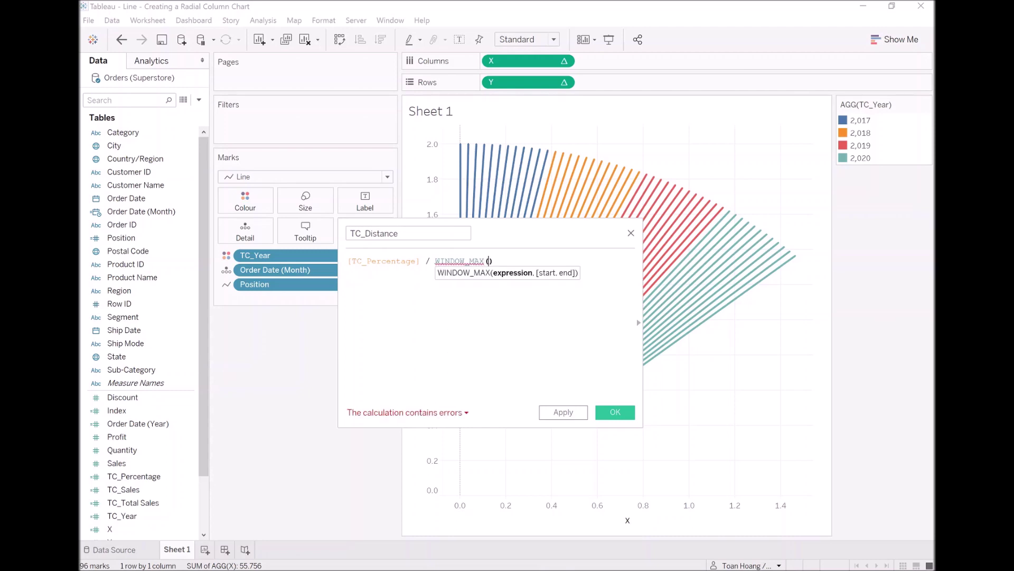
type("tc")
key("Return")
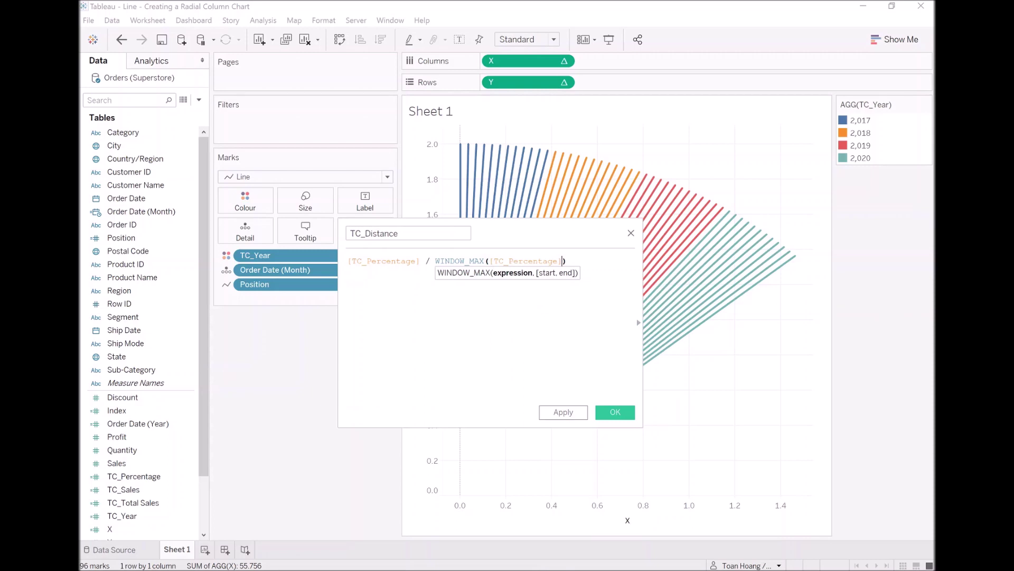
left_click_drag(495, 241, 306, 278)
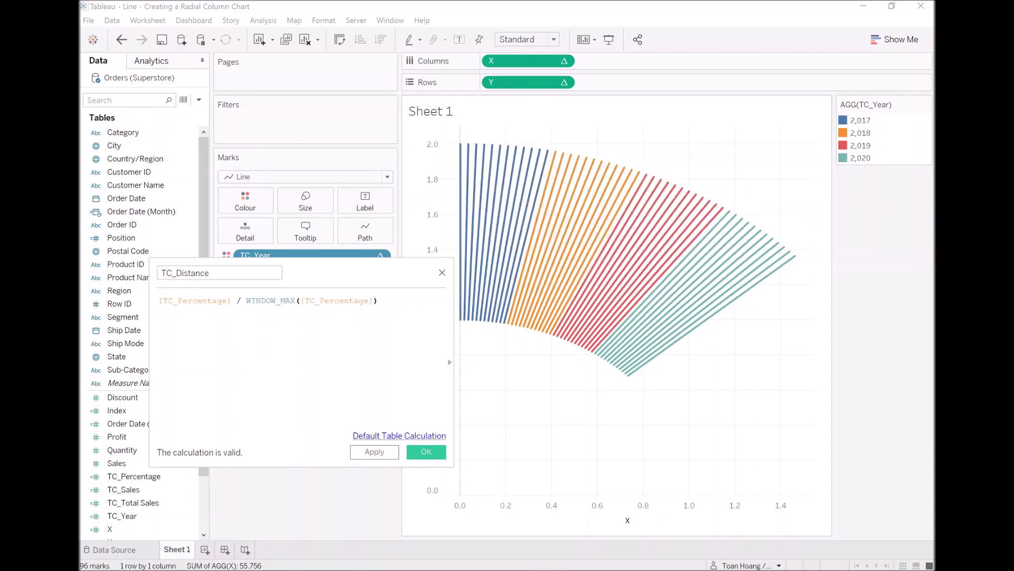
left_click(437, 453)
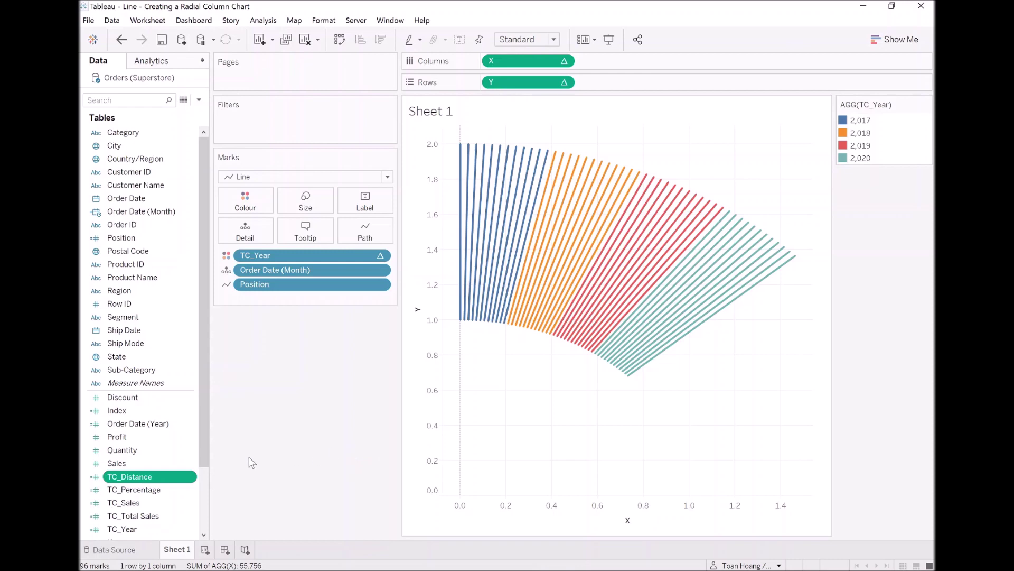
scroll(206, 410, "down", 3)
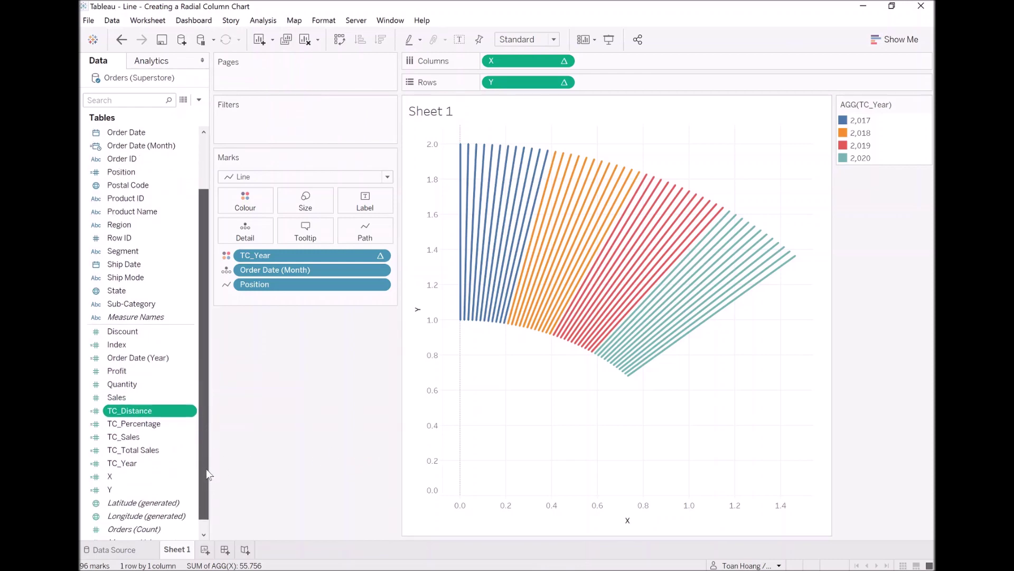
scroll(208, 474, "down", 1)
Change X's fixed multiplier to (1+[TC_Distance]) and copy that multiplier
right_click(119, 463)
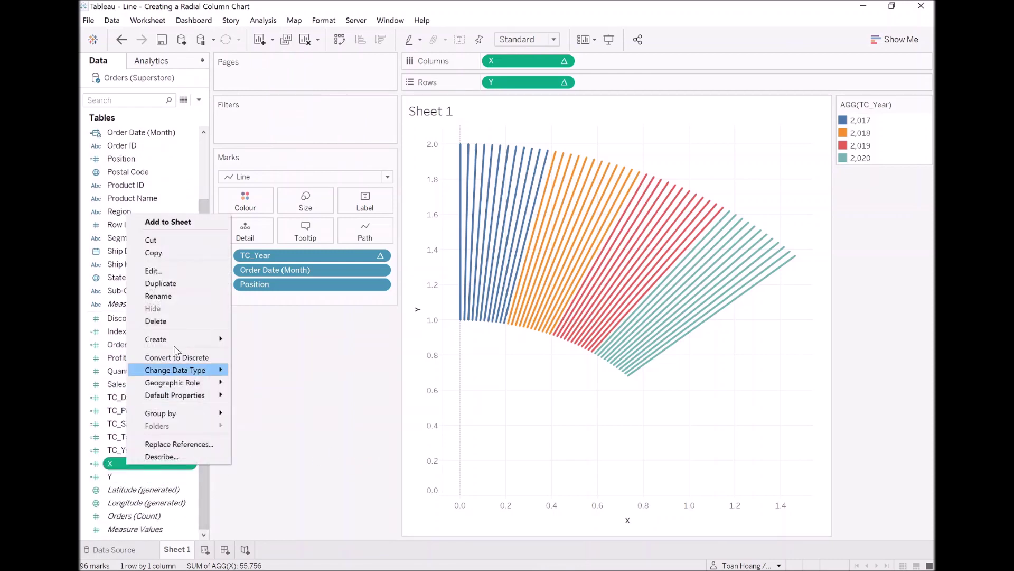
left_click(153, 271)
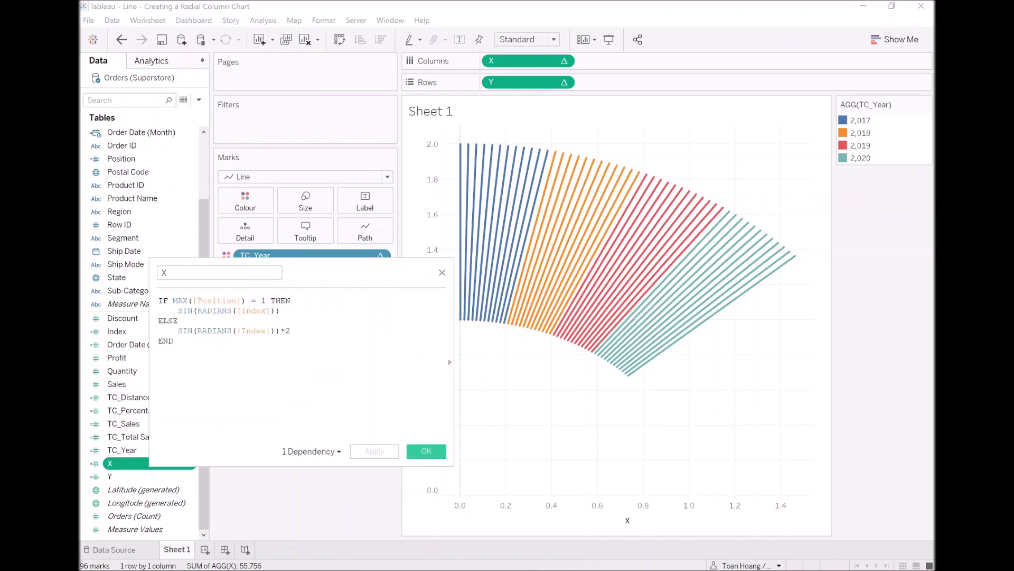
key("BackSpace")
type("()")
type("1")
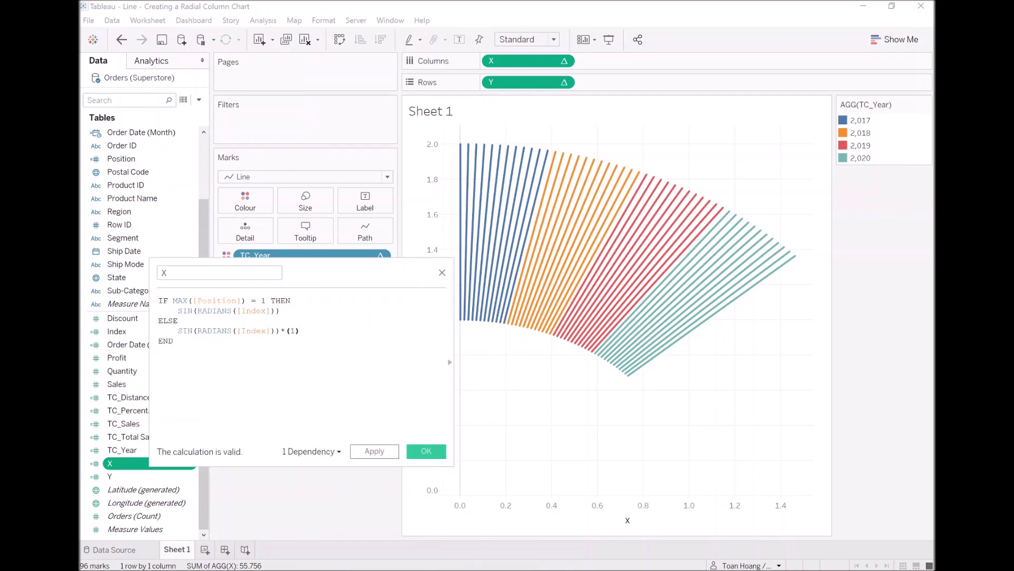
type("+[TC")
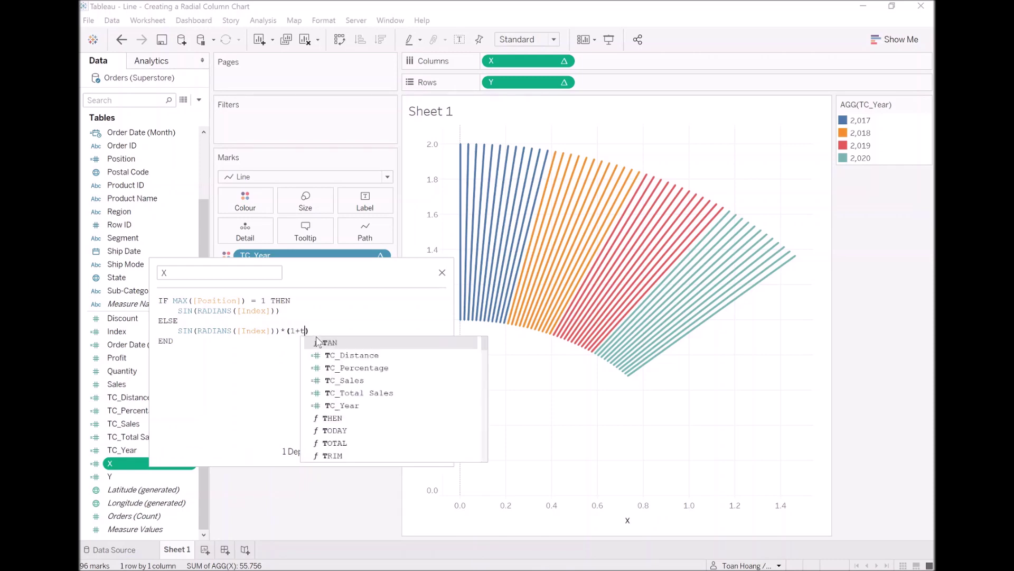
key("Return")
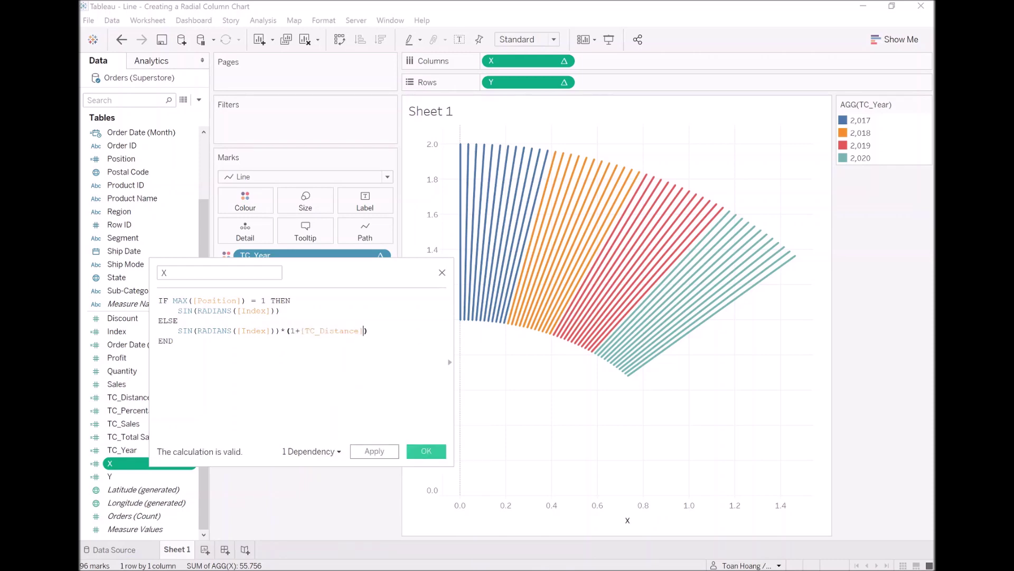
left_click_drag(281, 331, 363, 331)
key("ctrl+c")
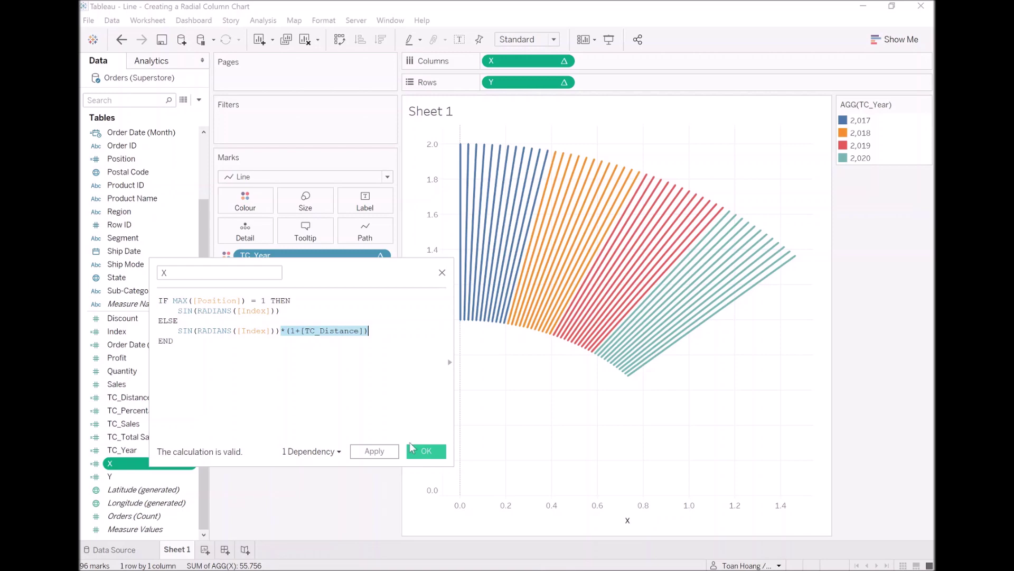
left_click(426, 451)
Paste the (1+[TC_Distance]) multiplier into Y's formula, removing the extra multiplication sign
left_click(115, 476)
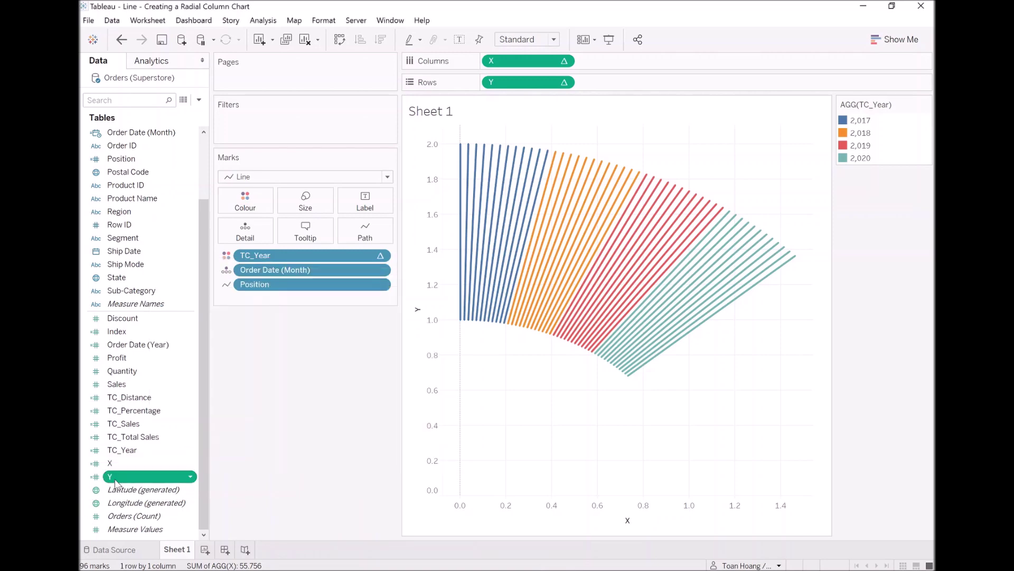
right_click(115, 477)
left_click(158, 281)
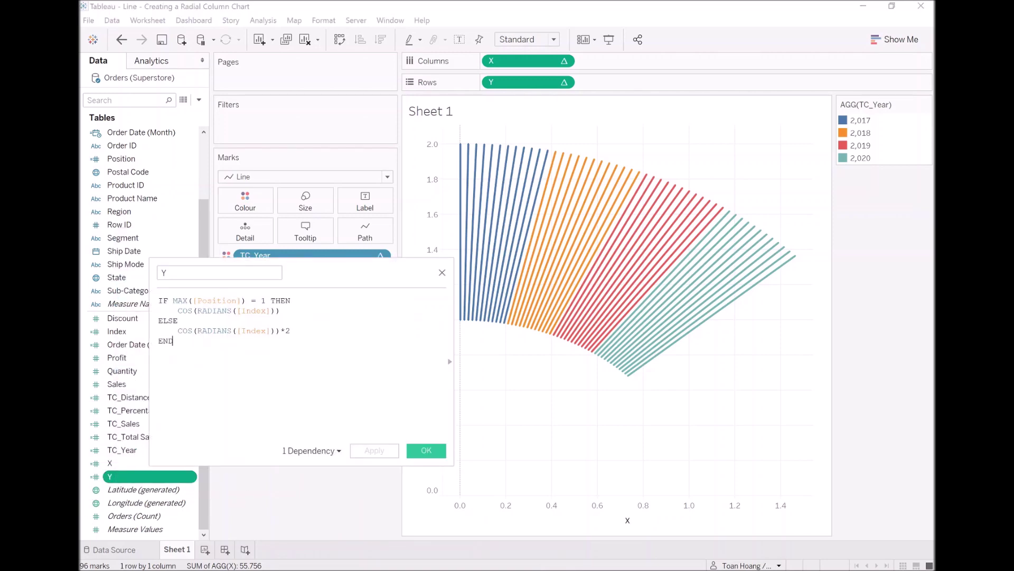
key("BackSpace")
key("ctrl+v")
type(")")
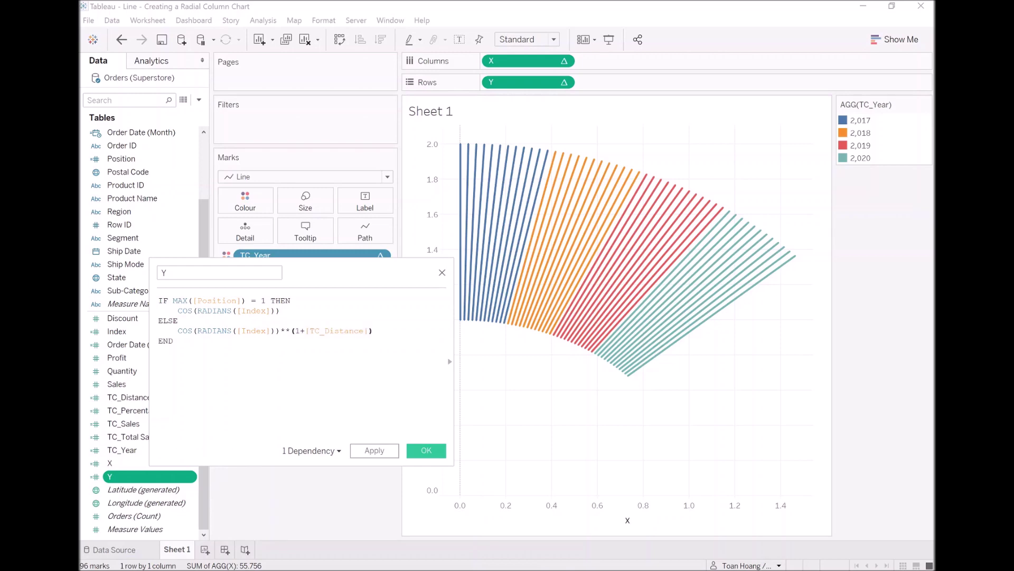
left_click(290, 330)
key("BackSpace")
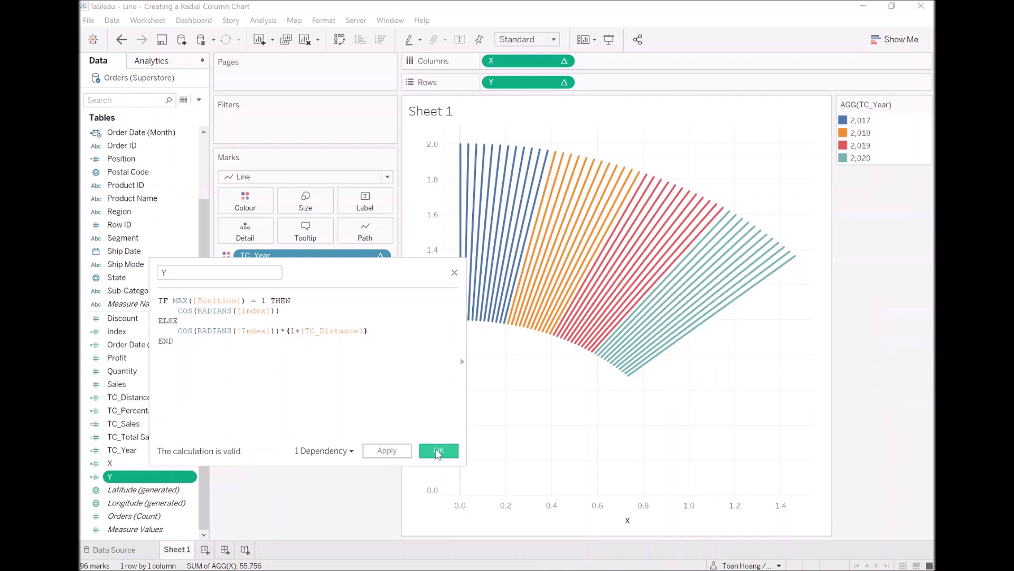
left_click(438, 450)
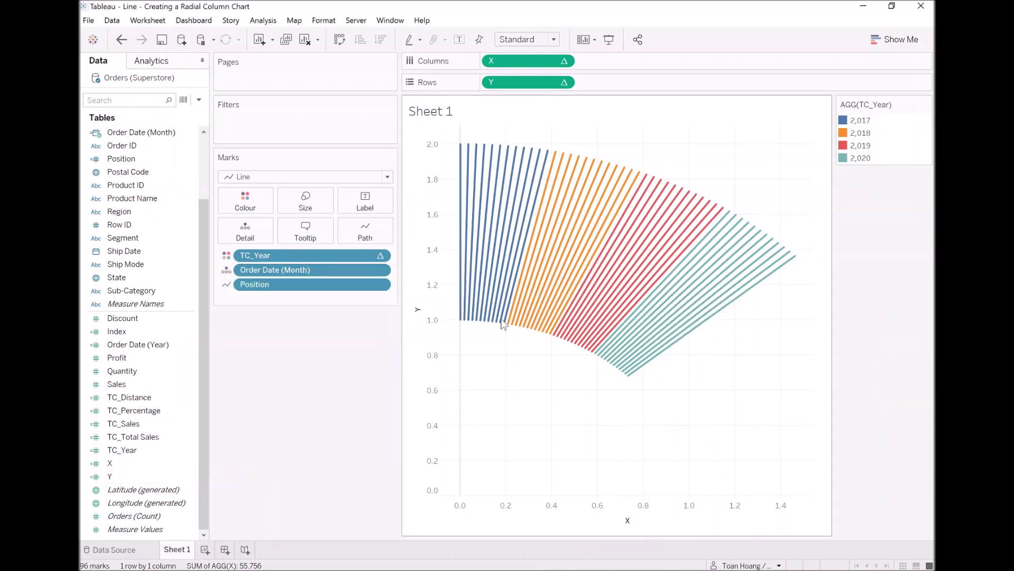
Compute both the X and Y pills using Order Date (Month)
right_click(529, 65)
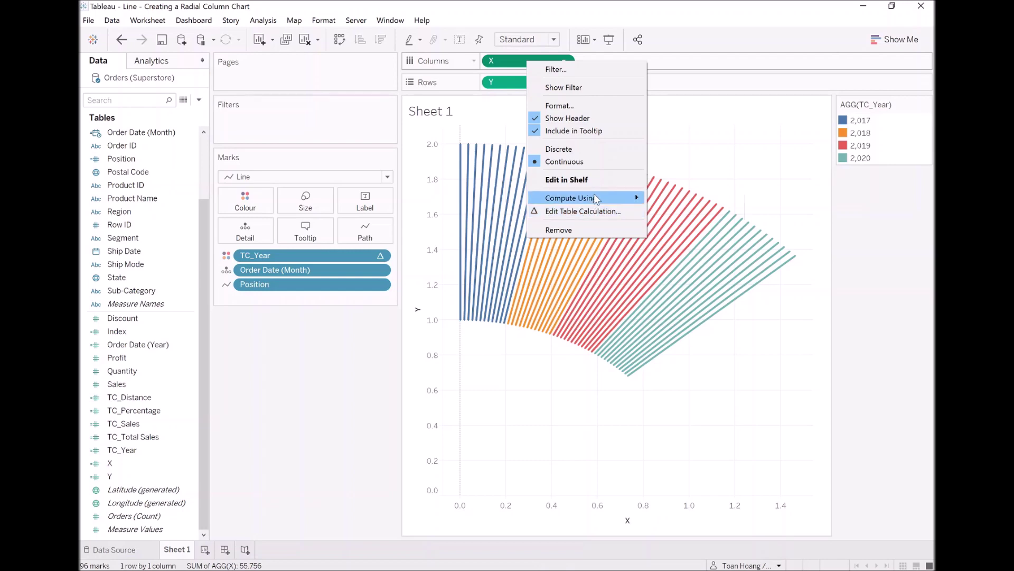
left_click(692, 226)
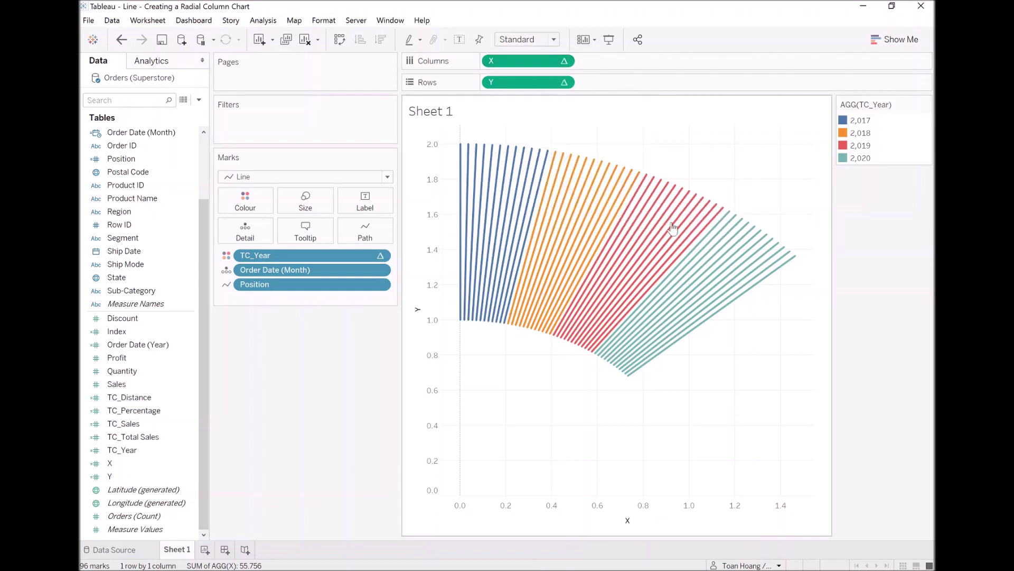
right_click(541, 82)
mouse_move(584, 218)
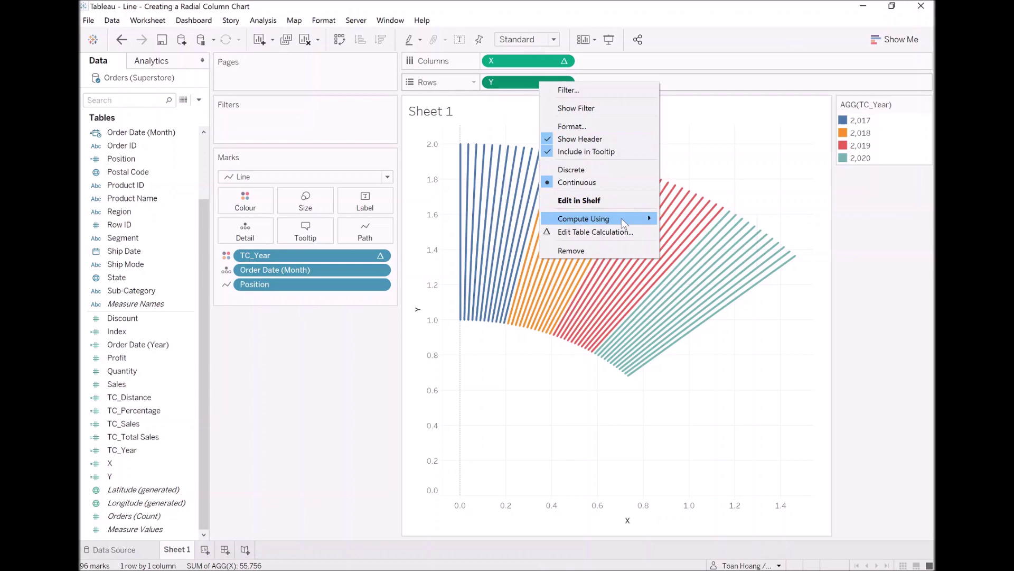
left_click(706, 248)
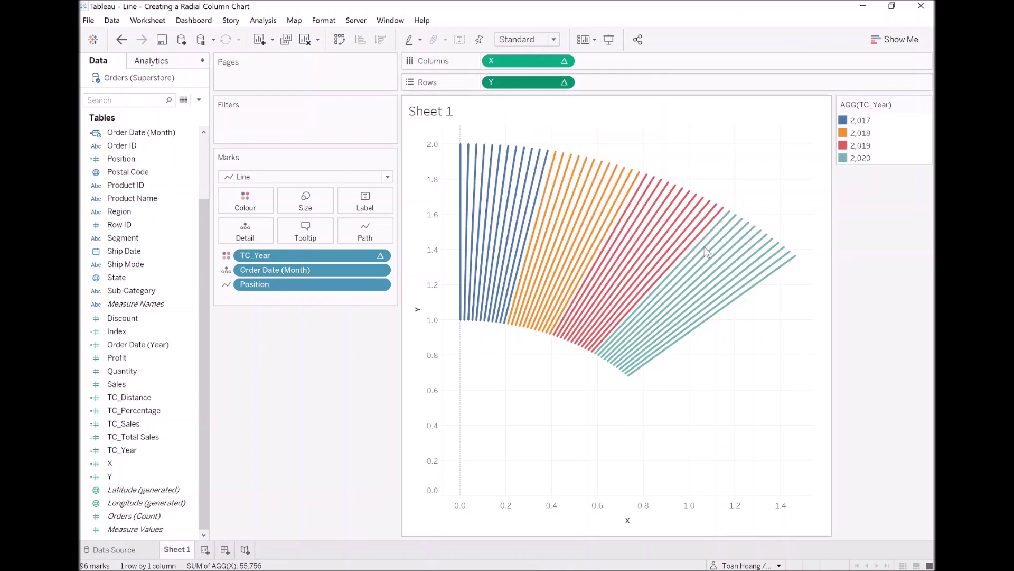
In X's table calculation, uncheck Order Date (Month) for the nested TC_Sales calculation
right_click(537, 58)
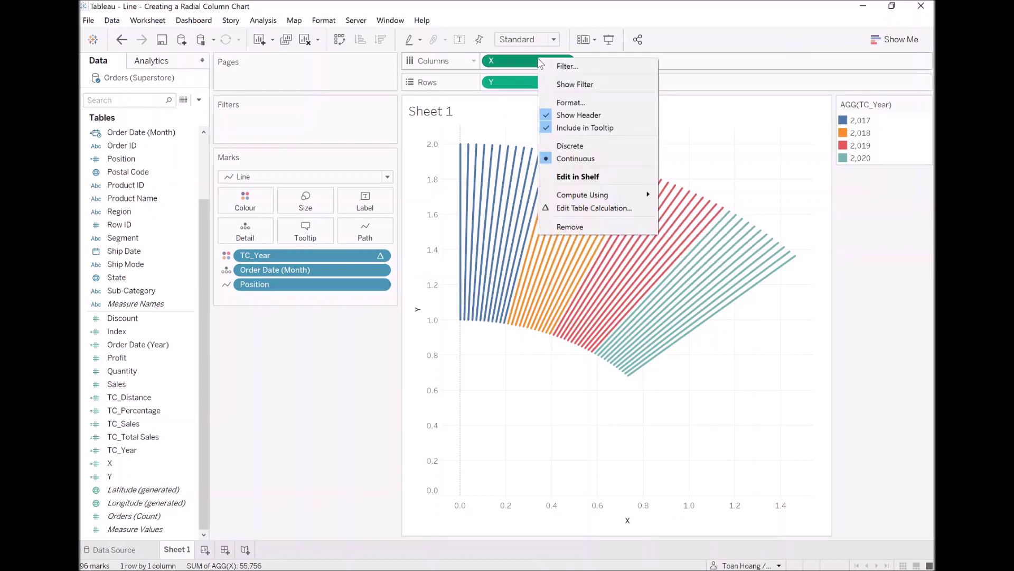
left_click(589, 209)
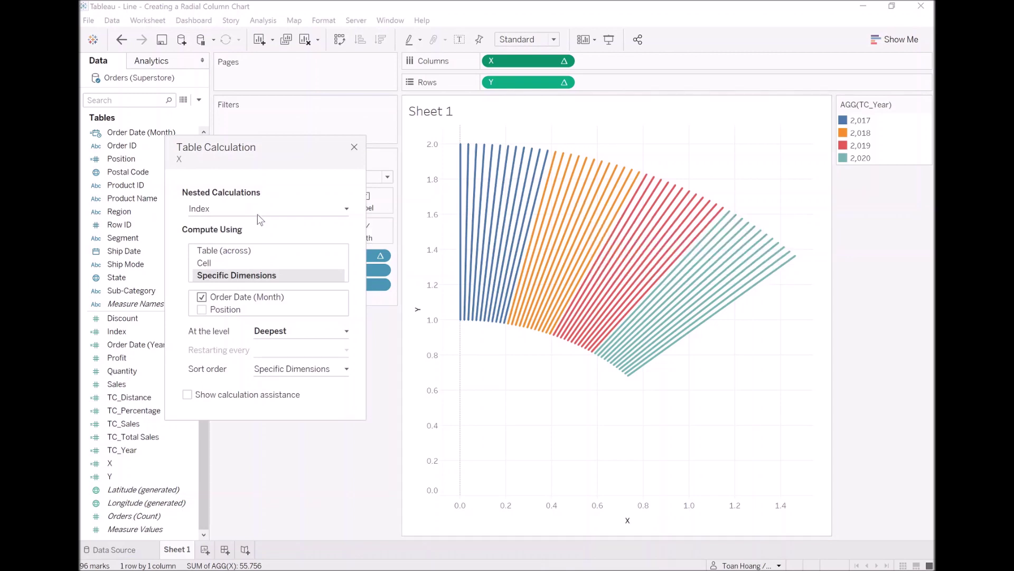
left_click(251, 209)
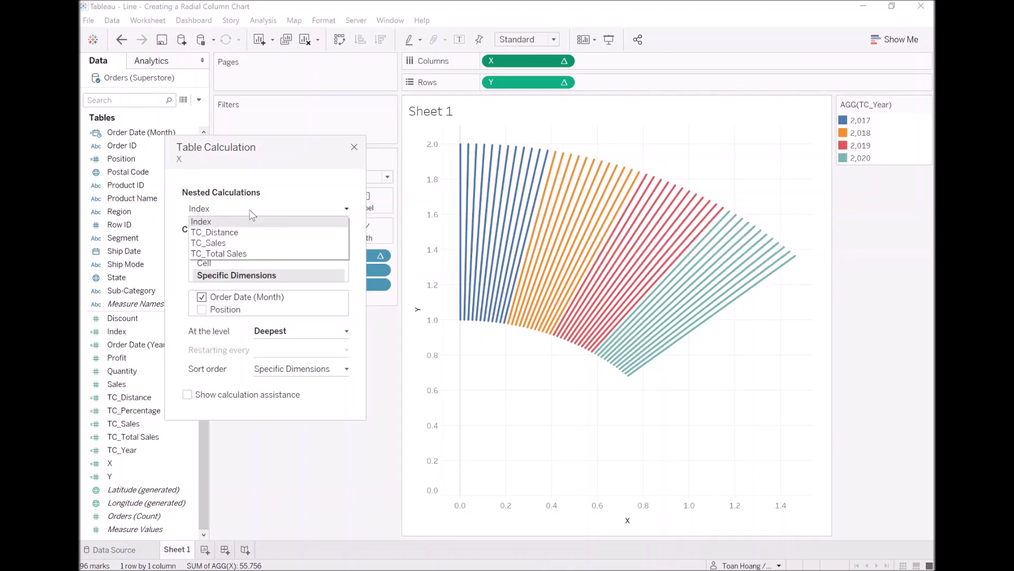
left_click(237, 243)
left_click(201, 315)
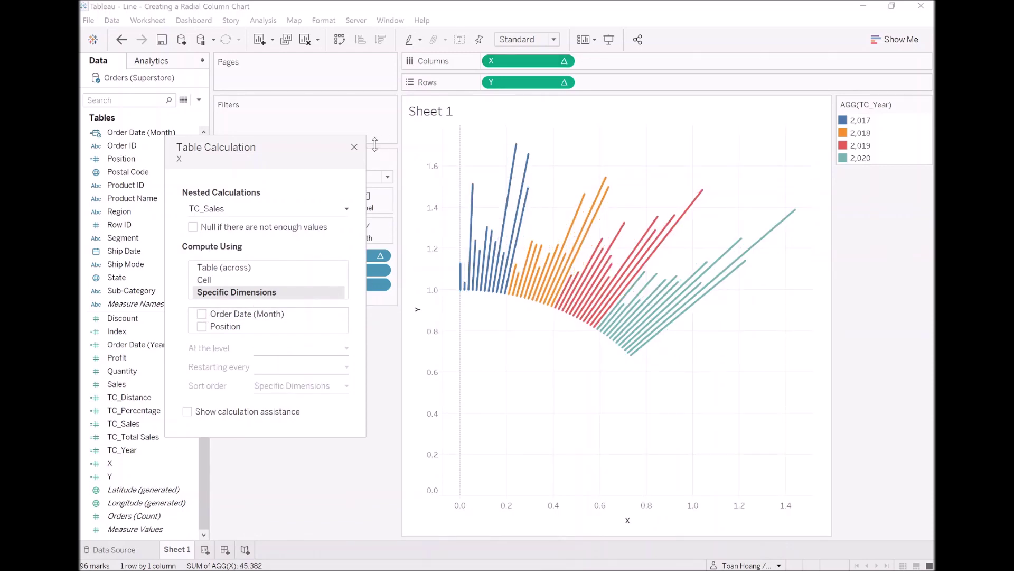
left_click(355, 147)
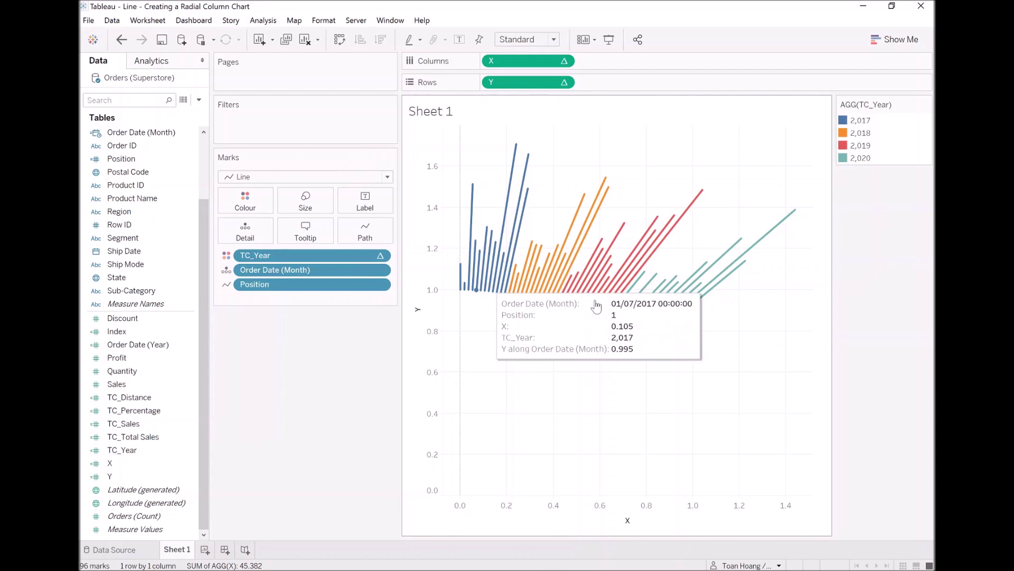
mouse_move(244, 228)
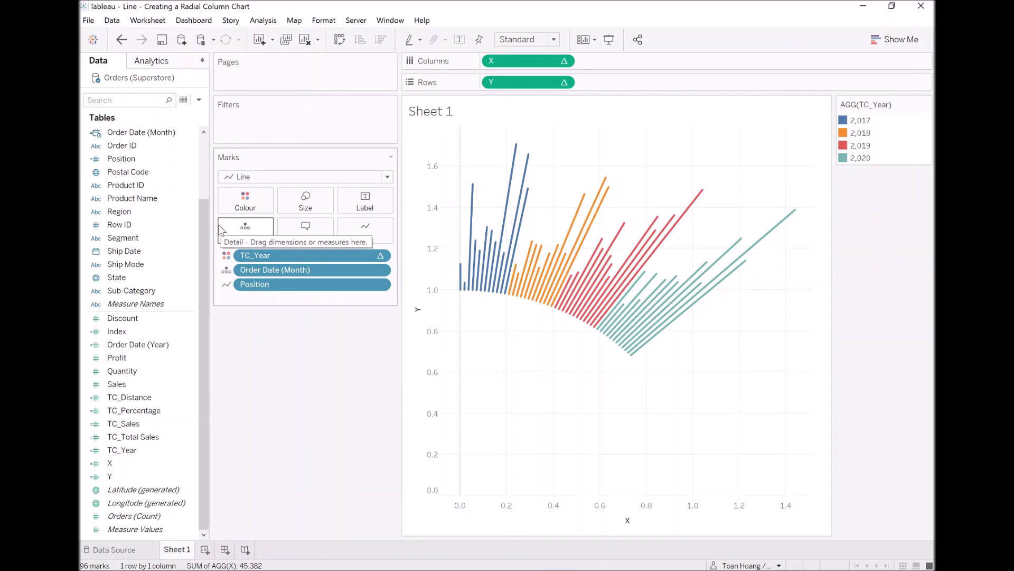
Create TC_Step Size with the formula 360 / WINDOW_MAX([Index]), applying and saving it
left_click(199, 100)
left_click(195, 112)
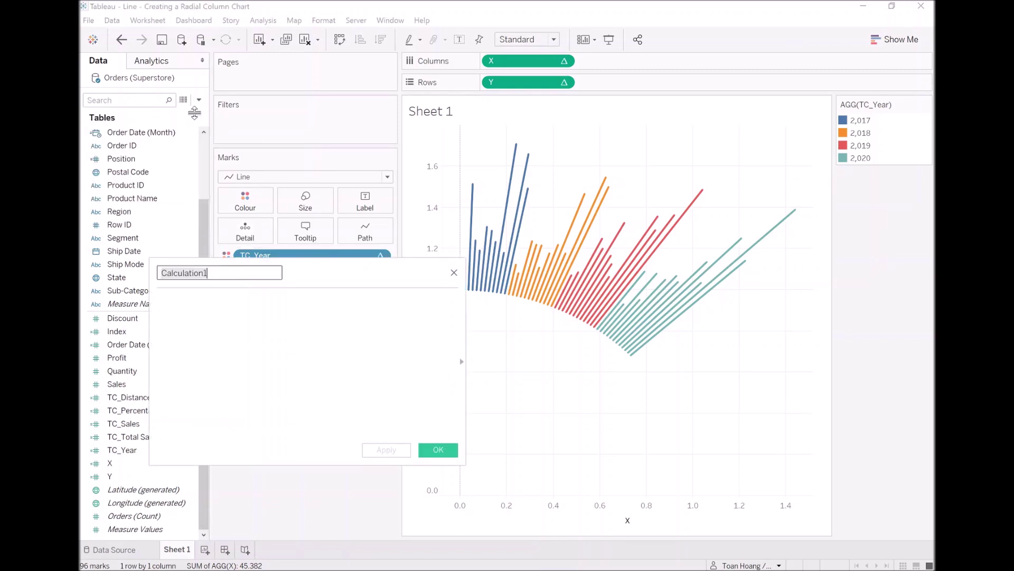
type("TC_Step")
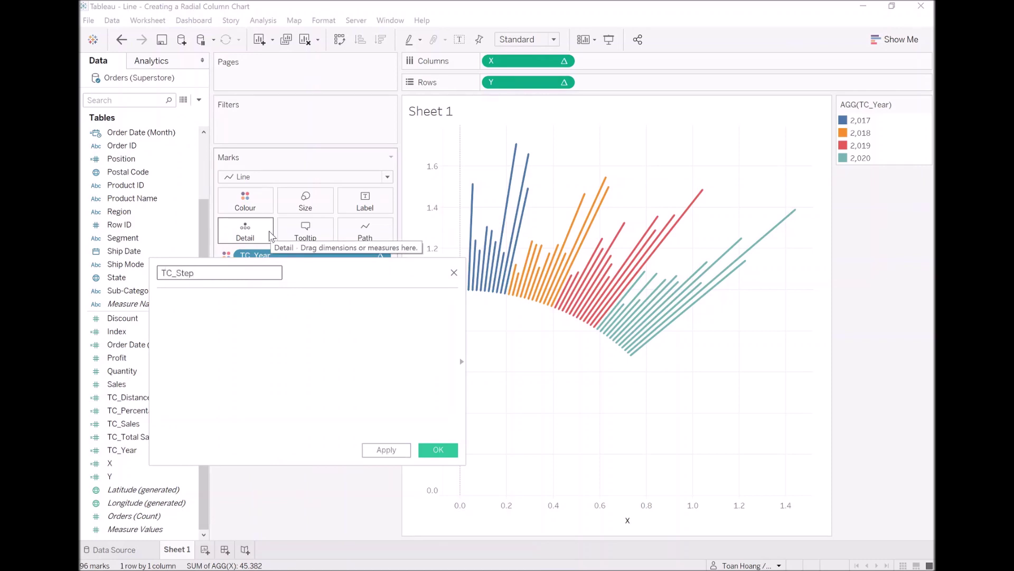
type(" Size")
key("Tab")
type("360 /")
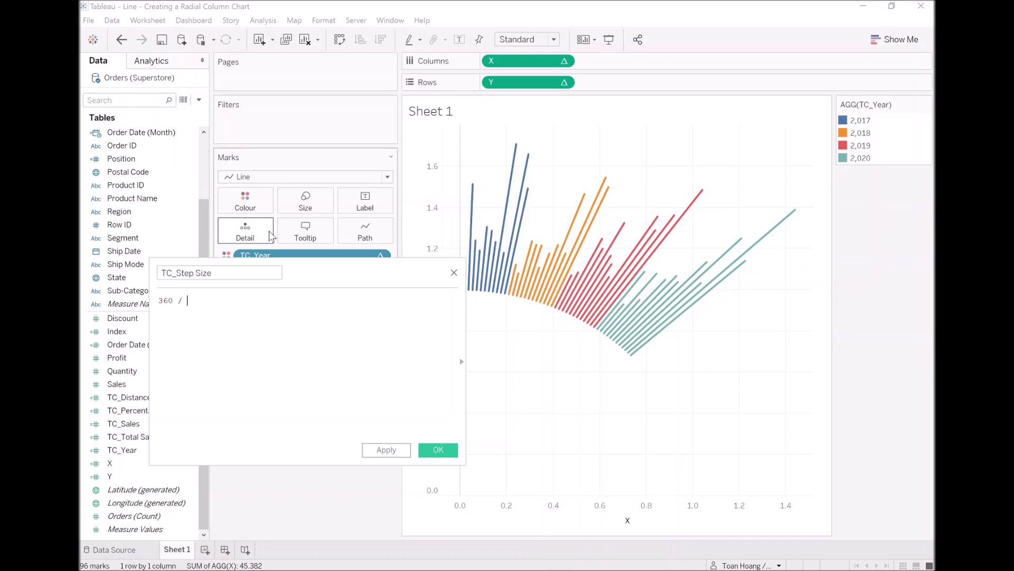
type("/ window")
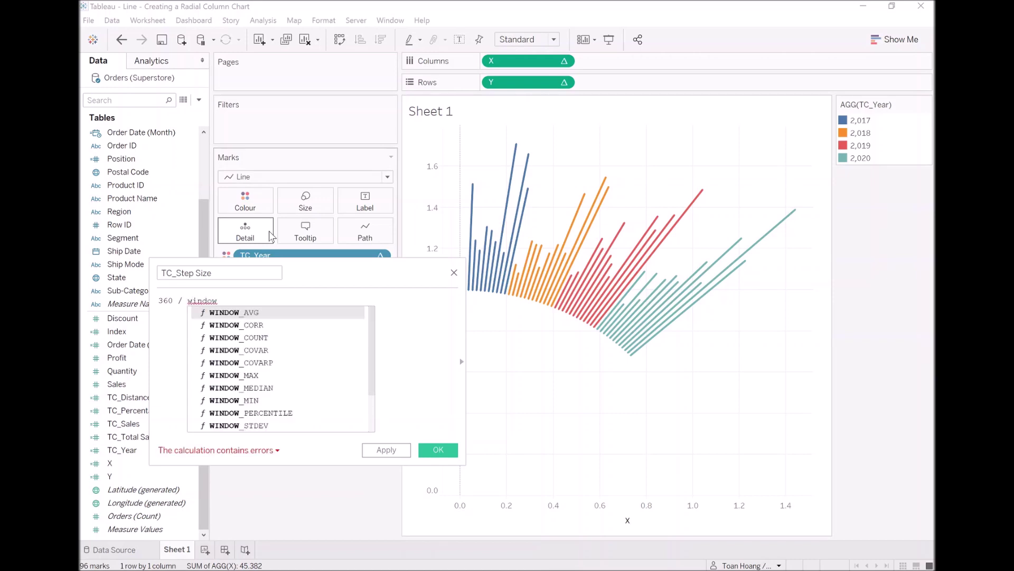
type("_ma")
key("Return")
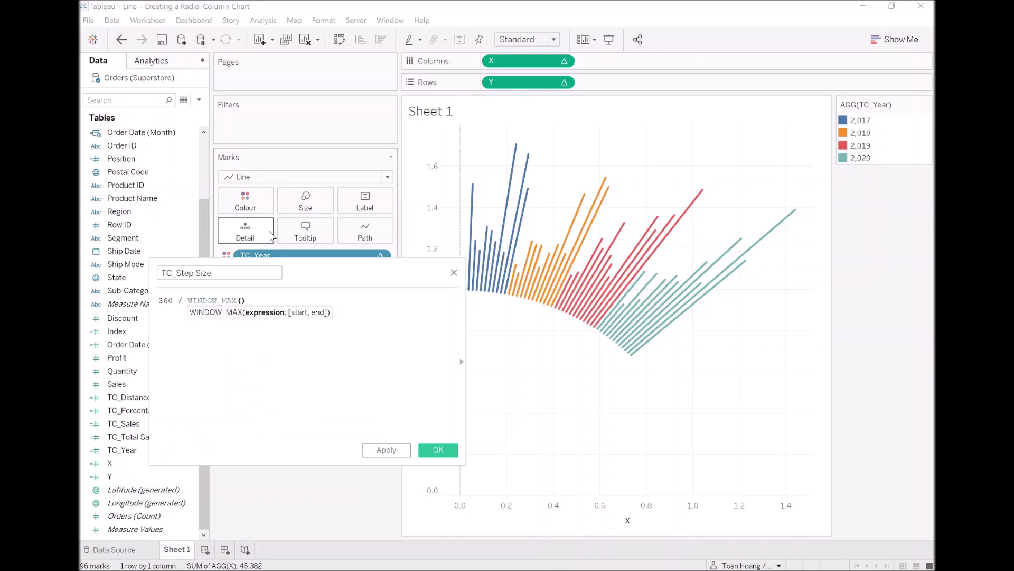
type("Inde")
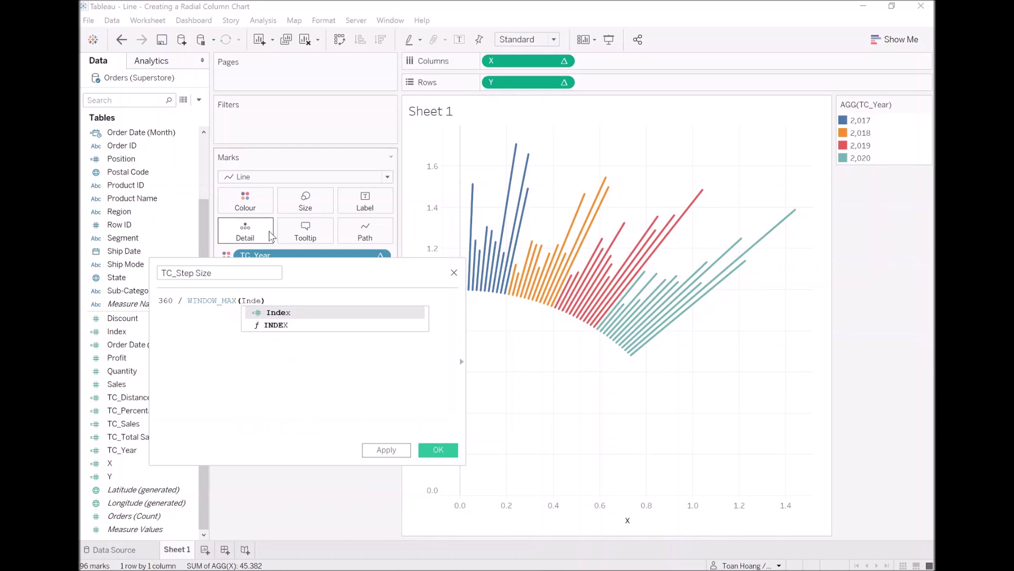
key("Return")
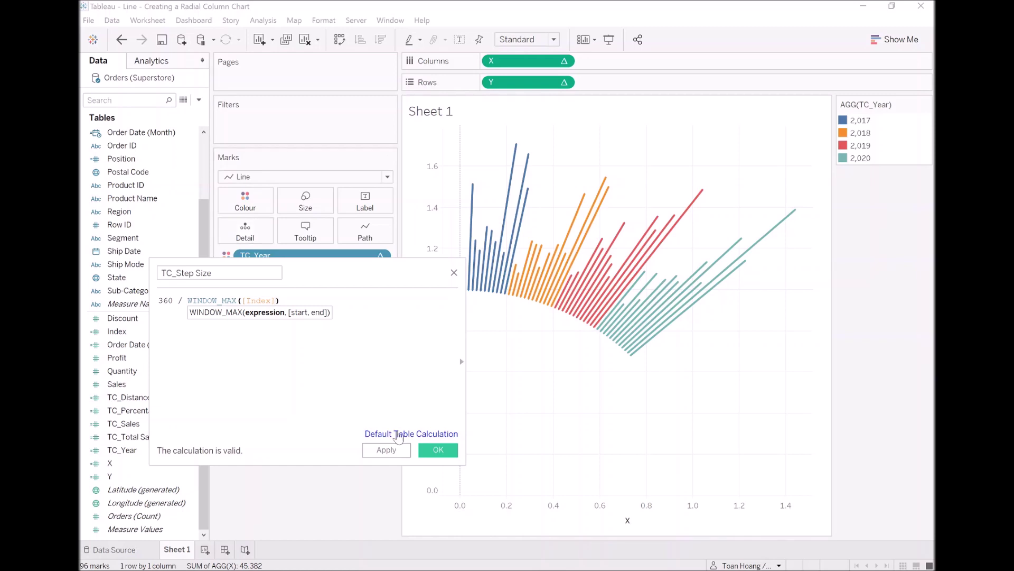
left_click(388, 450)
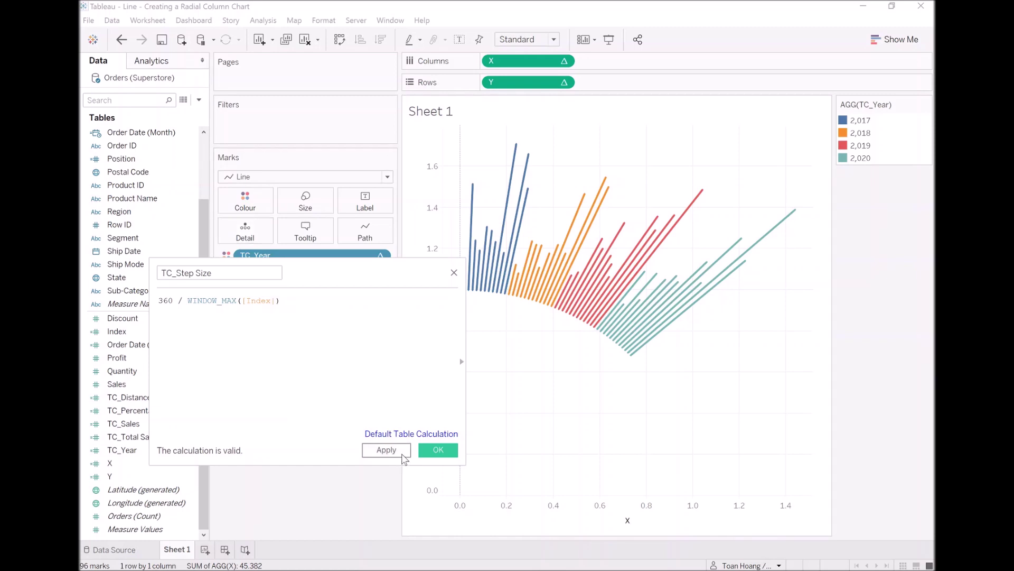
left_click(438, 455)
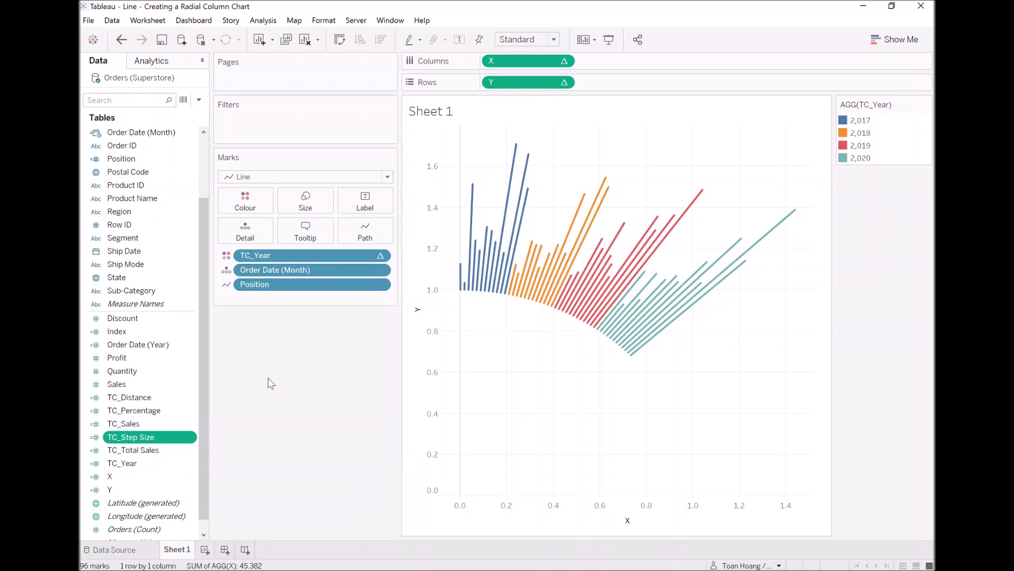
Add *[TC_Step Size] after [Index] in both THEN and ELSE branches of X
right_click(123, 476)
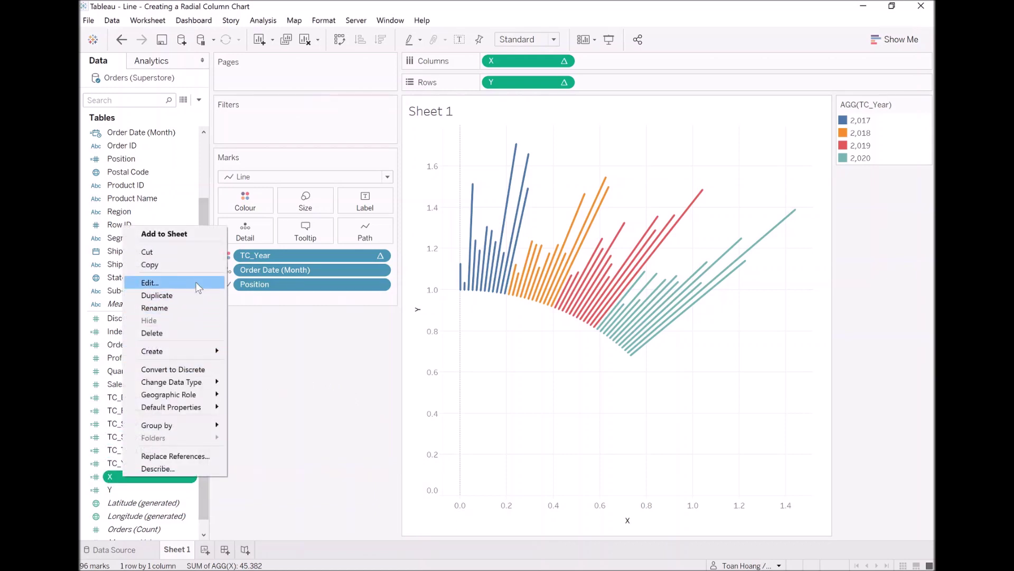
left_click(150, 283)
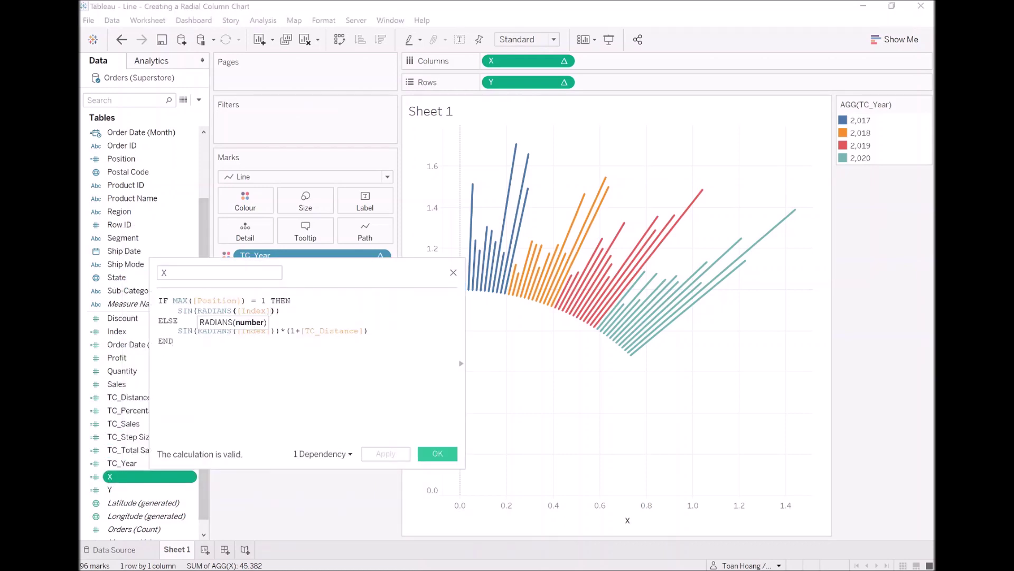
type("*tc")
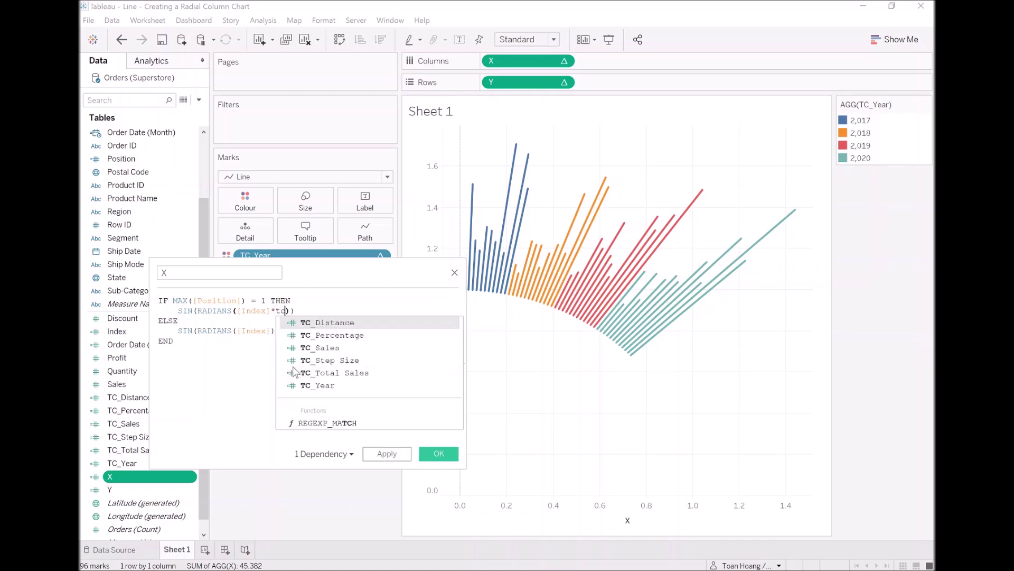
key("Down")
key("Down")
key("Down")
key("Return")
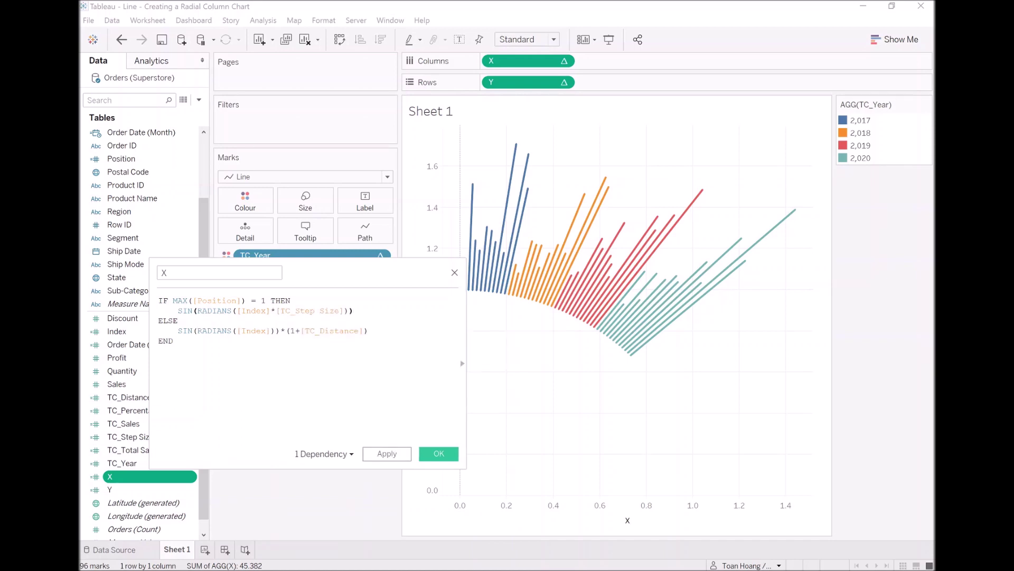
key("Left")
key("Left")
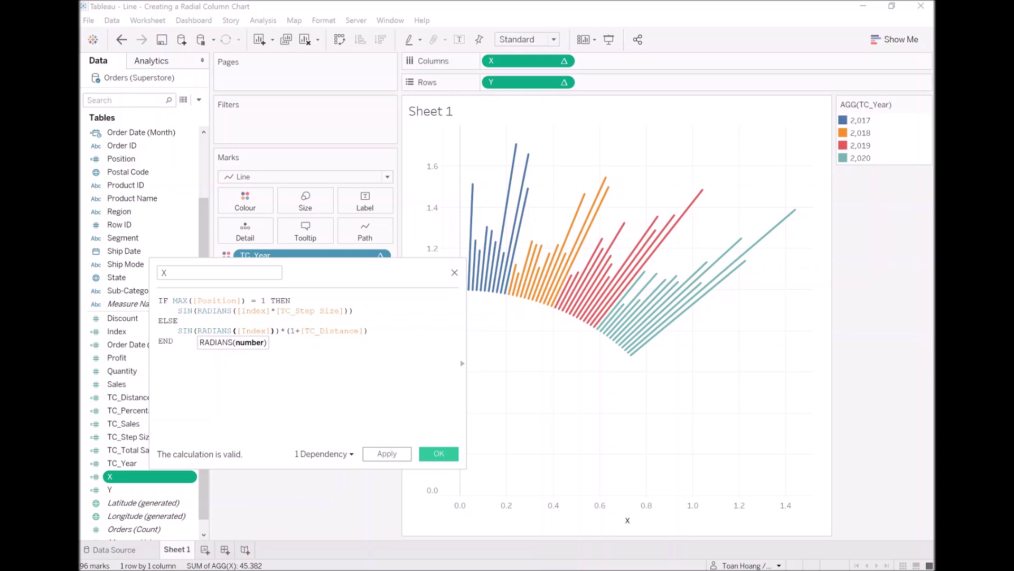
type("*tc")
key("Down")
key("Down")
key("Down")
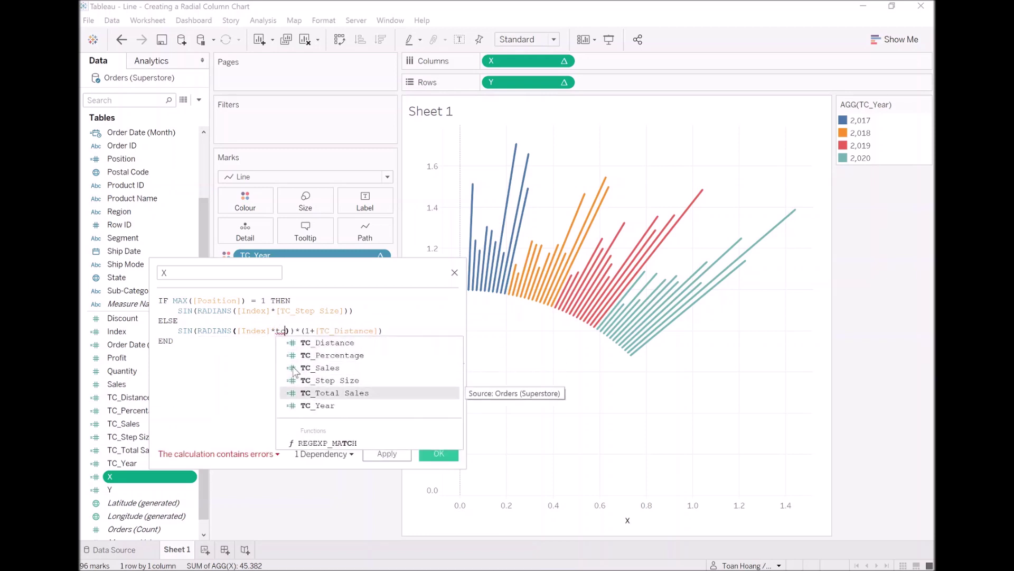
key("Up")
key("Return")
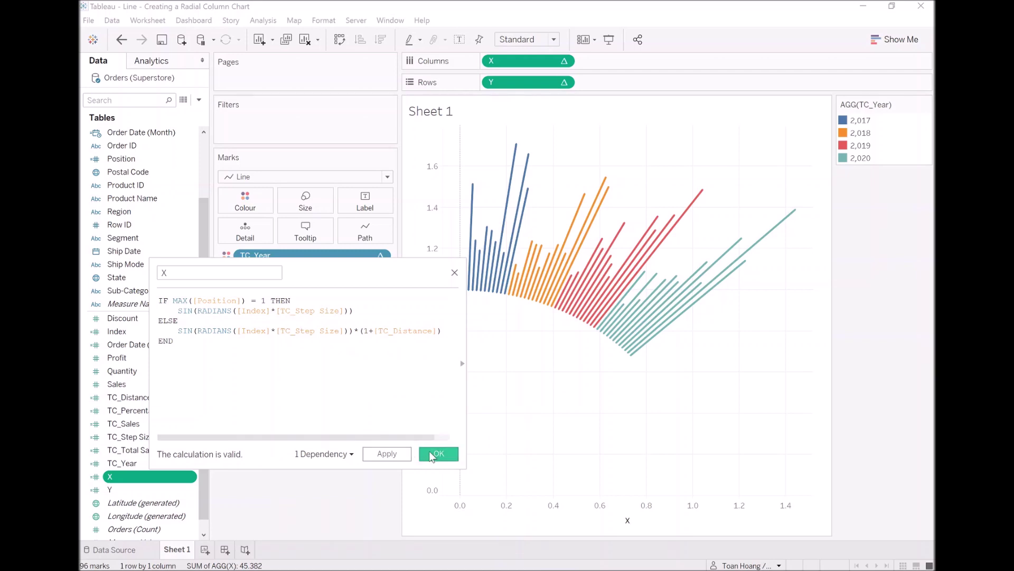
left_click(434, 455)
Add *[TC_Step Size] after [Index] in both THEN and ELSE branches of Y
right_click(111, 489)
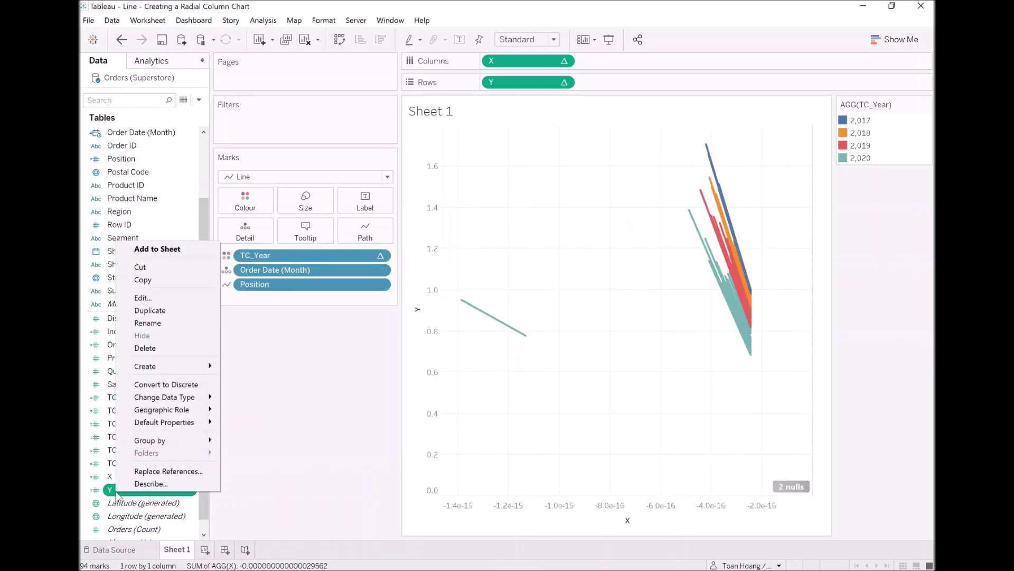
left_click(142, 298)
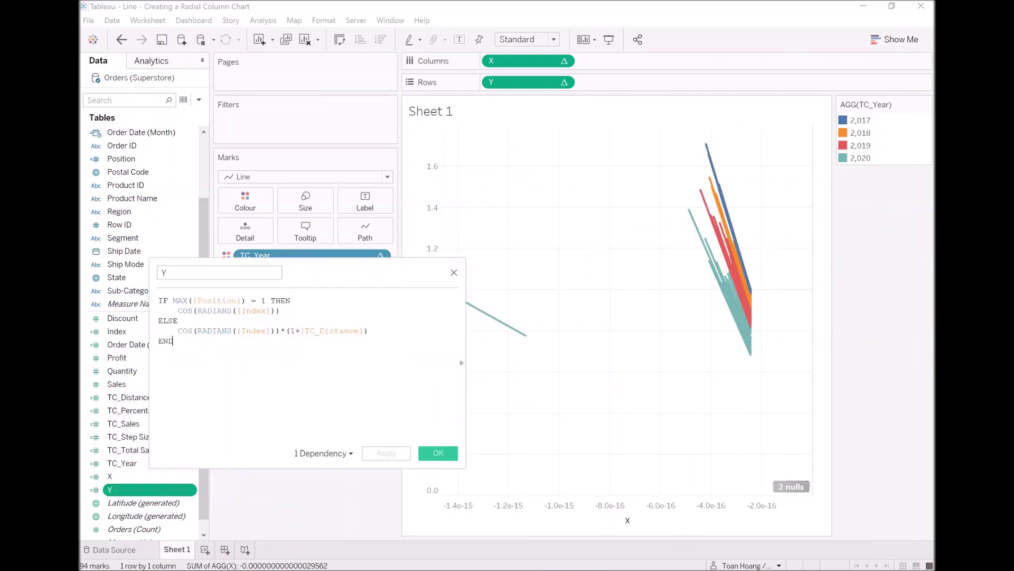
left_click(270, 310)
type("*")
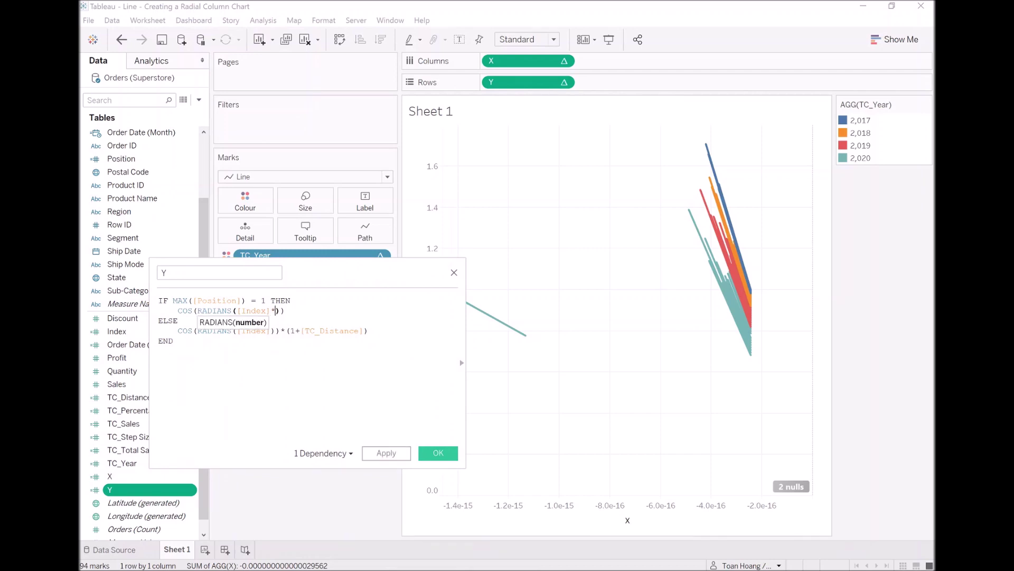
type("tc")
key("Return")
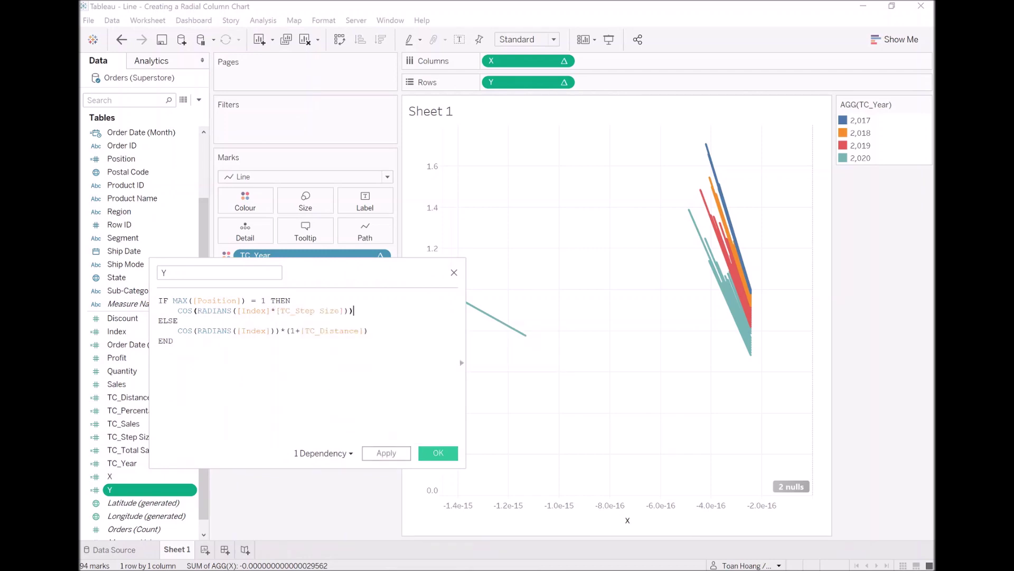
left_click(271, 330)
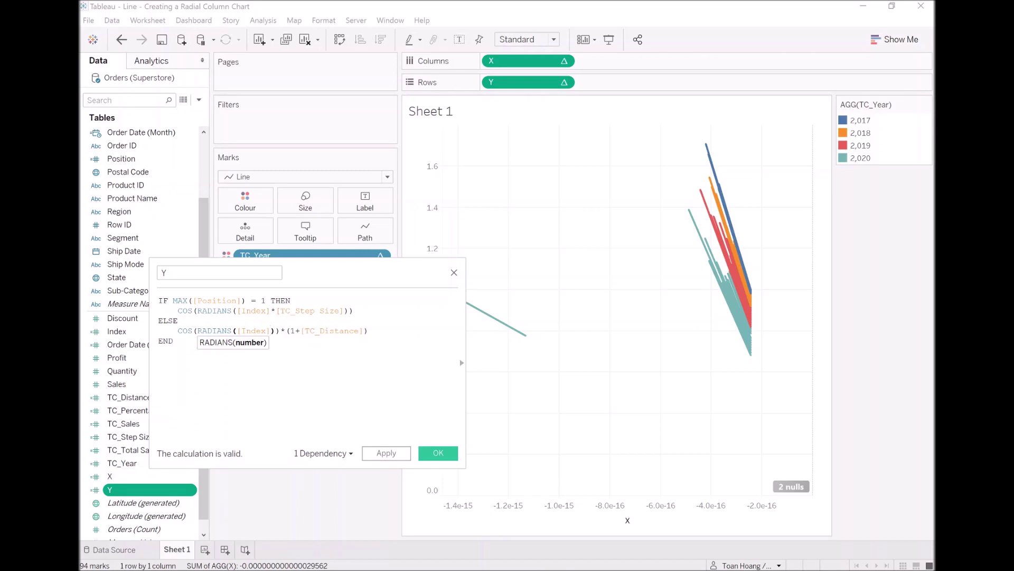
type("*tc")
key("Down")
key("Return")
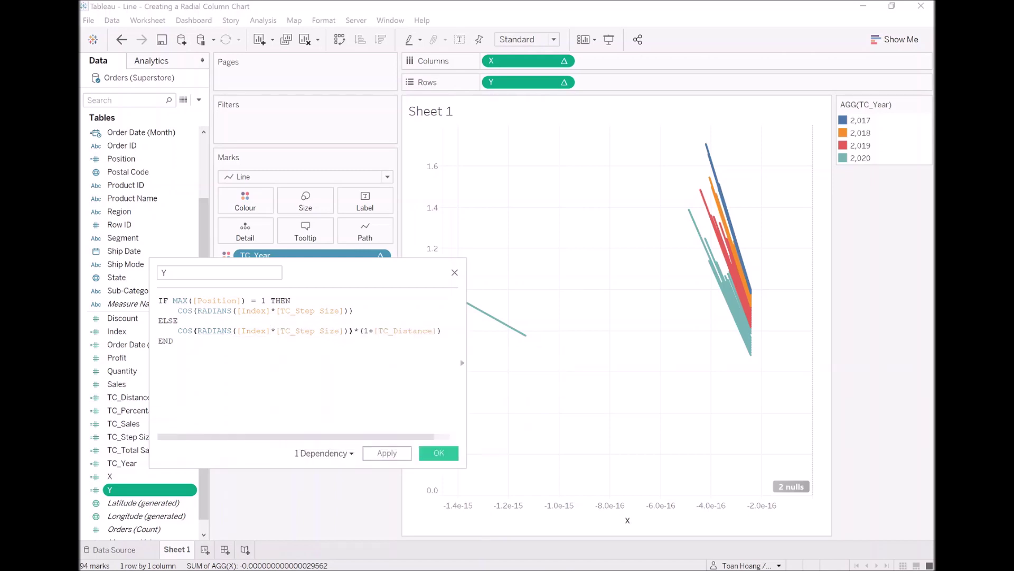
left_click(440, 454)
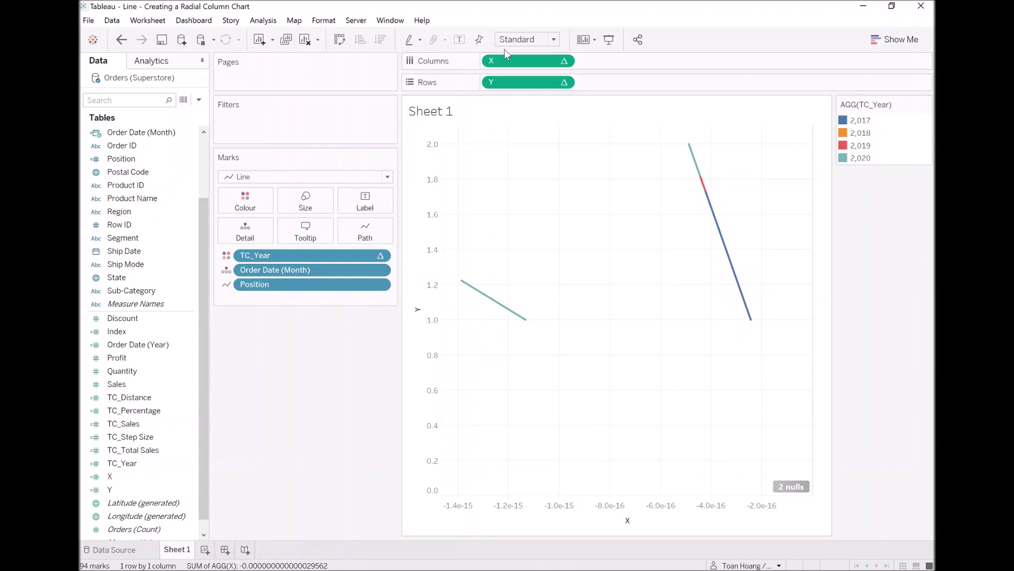
Set Compute Using to Order Date (Month) on both the X and Y pills
right_click(515, 63)
mouse_move(558, 198)
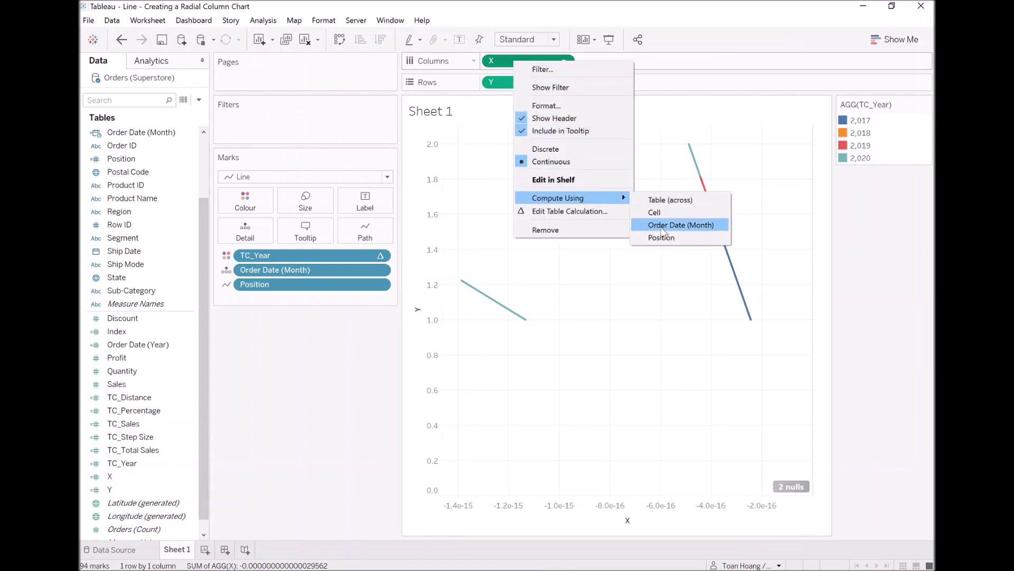
left_click(667, 227)
right_click(525, 82)
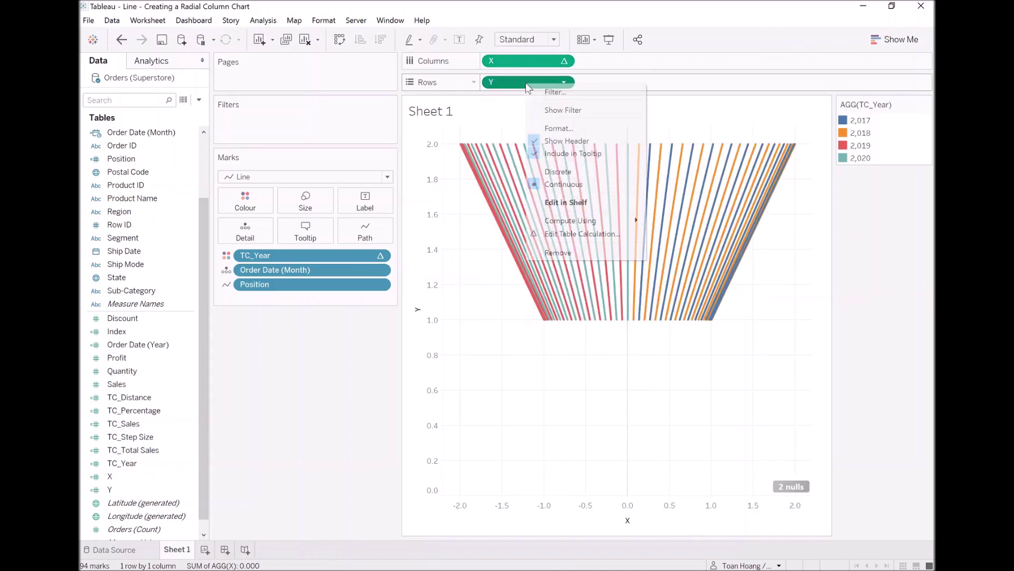
mouse_move(571, 221)
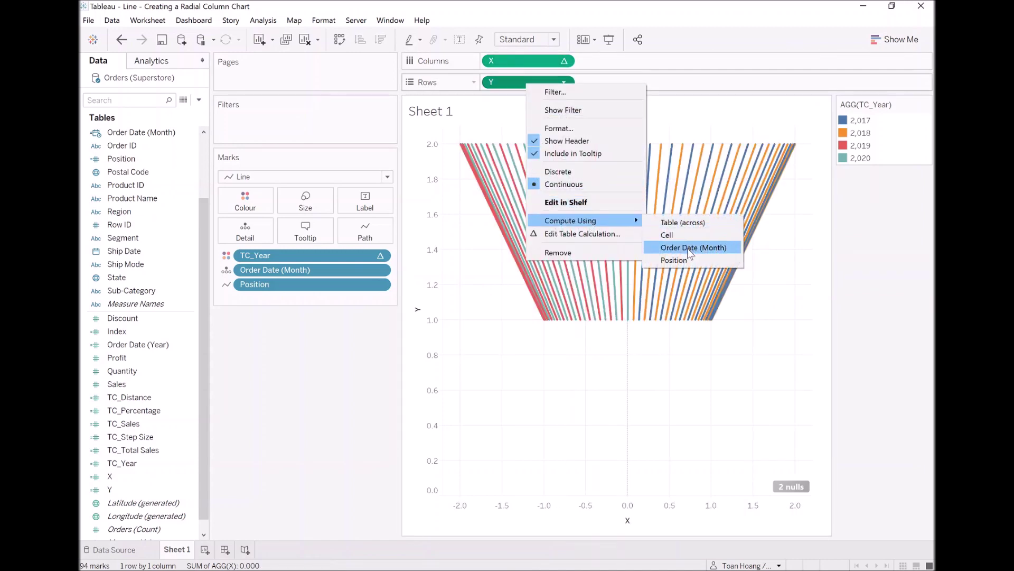
left_click(688, 246)
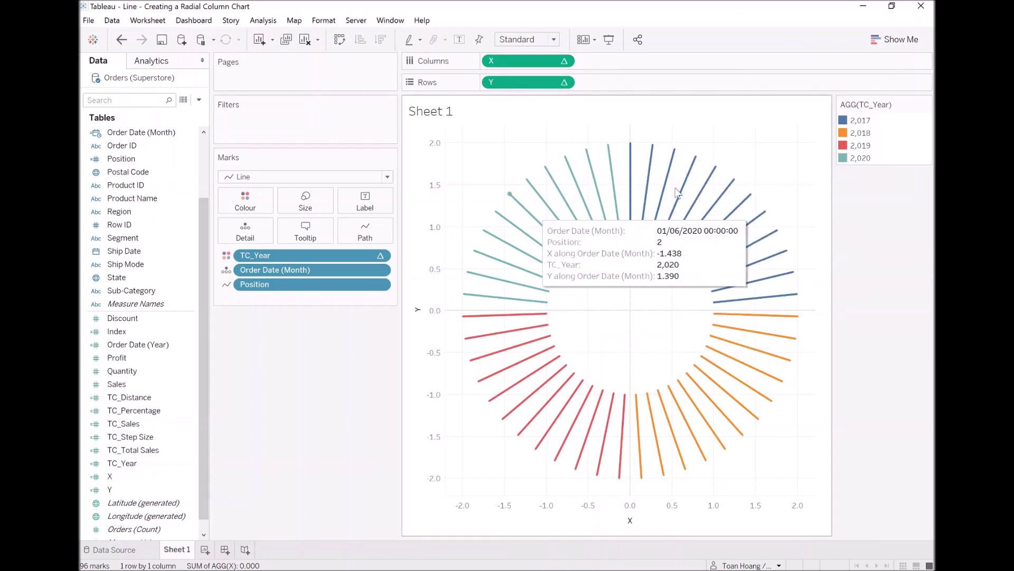
Uncheck Order Date (Month) for X's nested TC_Sales, then inspect the topmost ring column
right_click(524, 65)
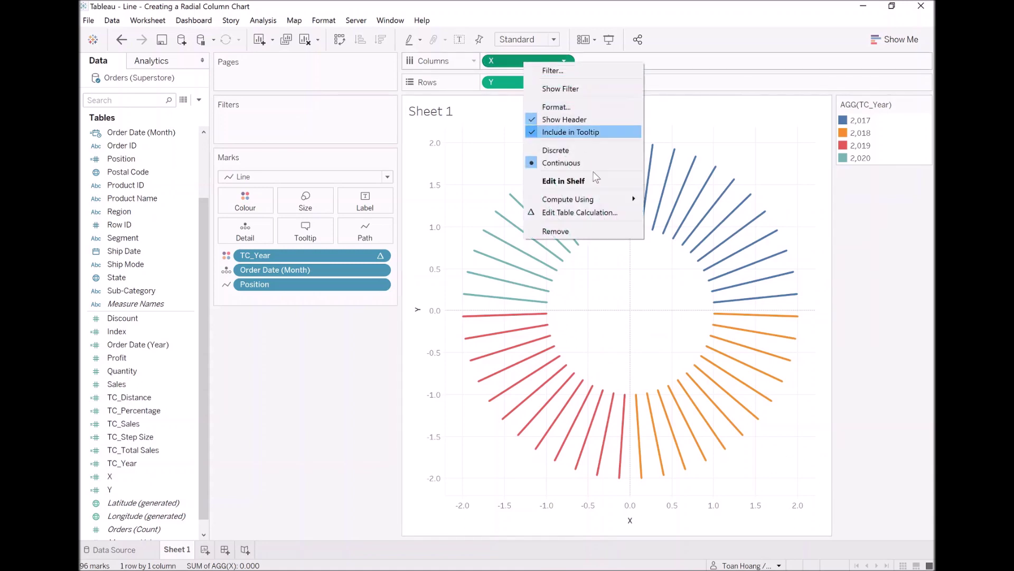
left_click(603, 211)
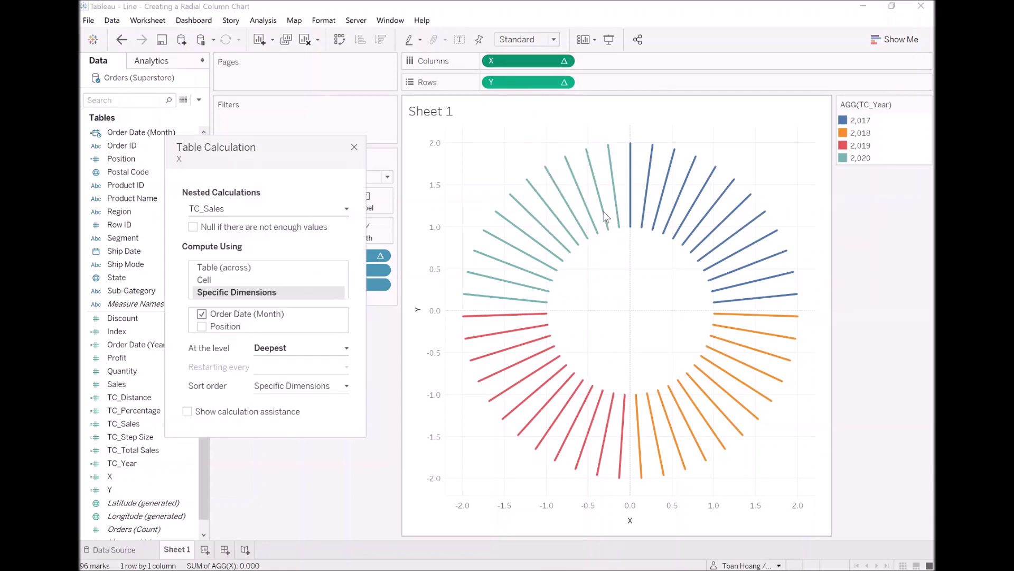
left_click(202, 314)
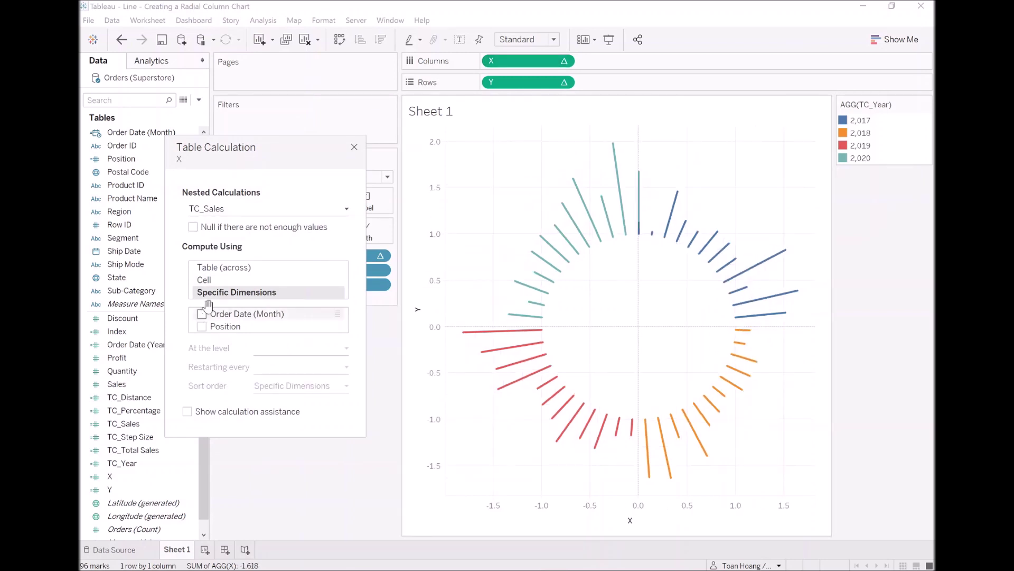
left_click(354, 146)
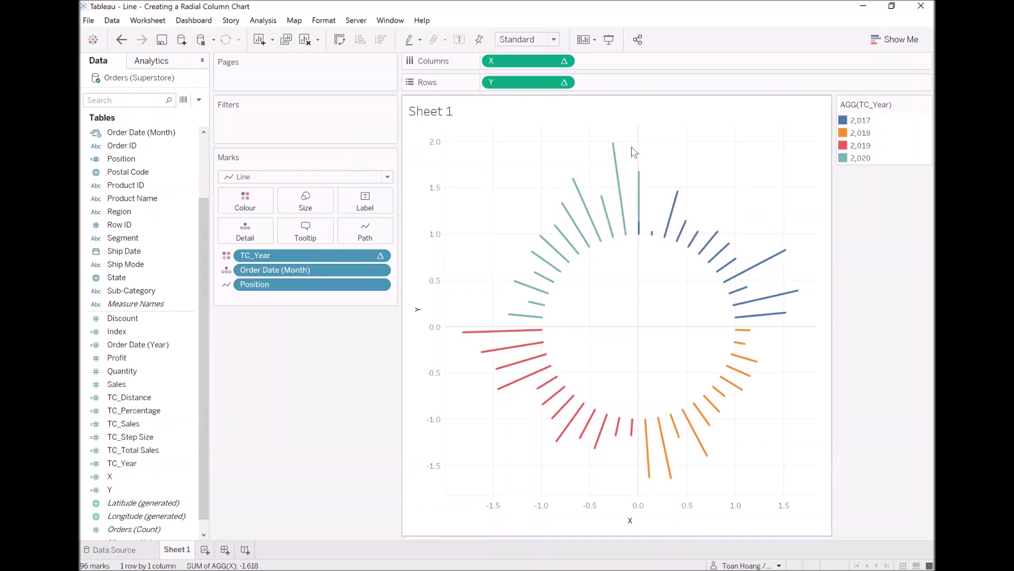
left_click_drag(636, 148, 654, 262)
left_click(656, 282)
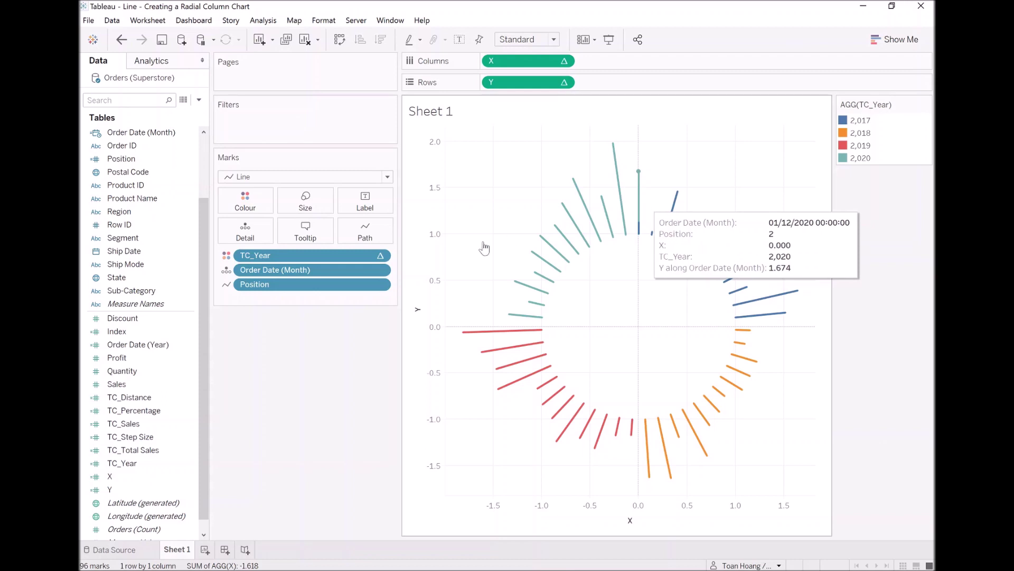
Rewrite TC_Step Size as (360-(360/WINDOW_MAX([Index]))) / WINDOW_MAX([Index]) and apply it
right_click(130, 437)
left_click(156, 242)
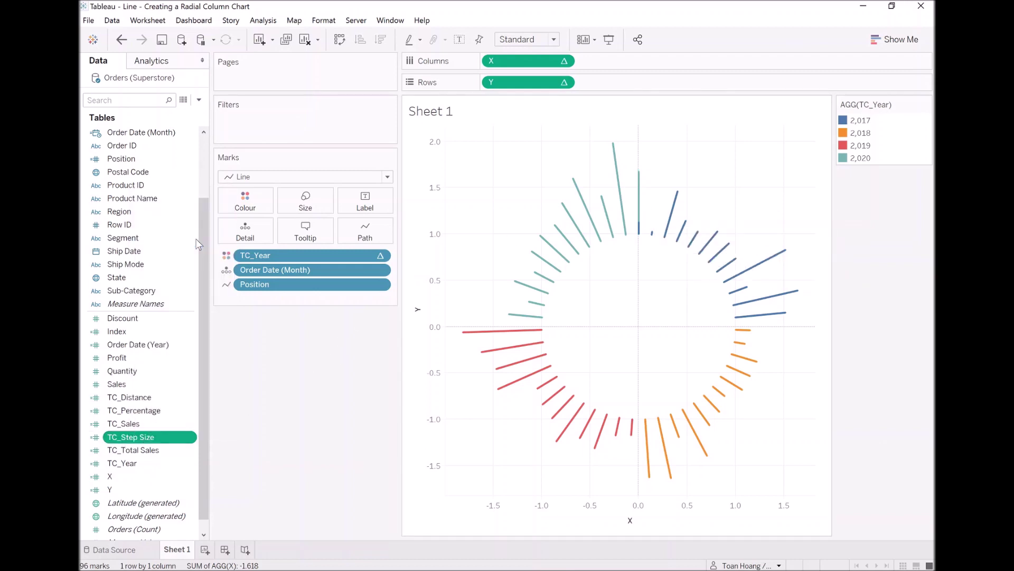
left_click_drag(230, 263, 359, 282)
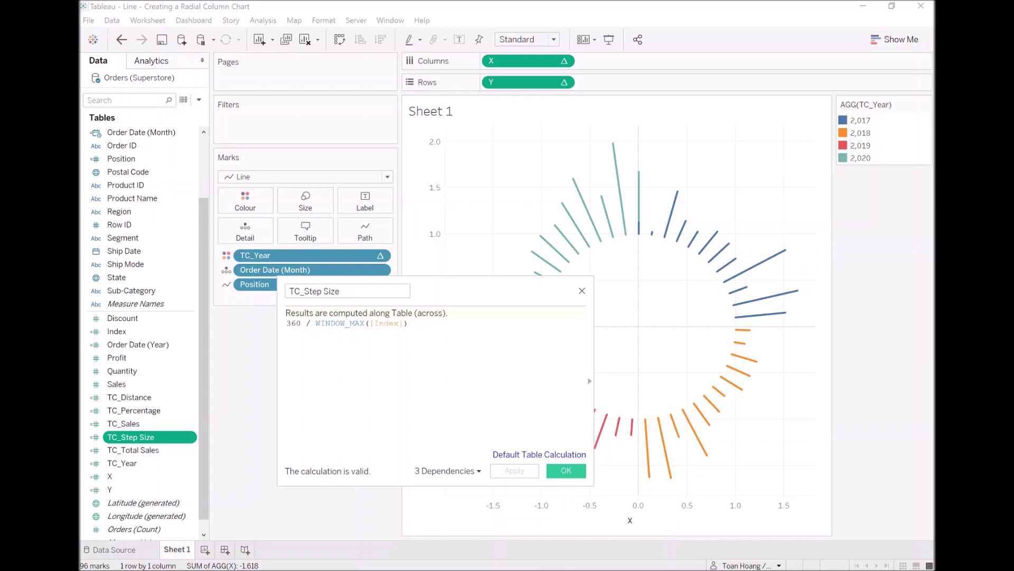
type("(")
type(")")
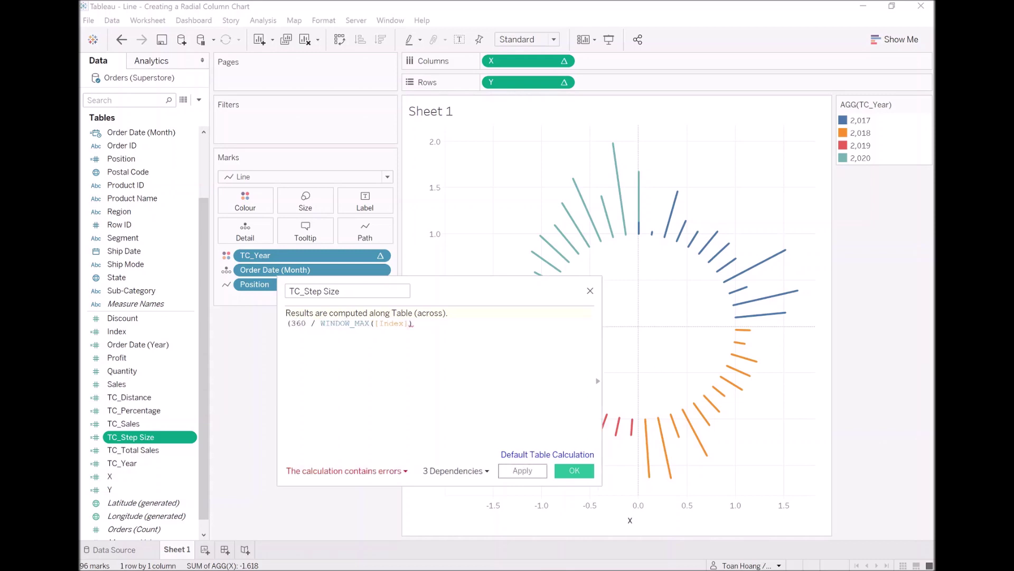
type(")")
type("-")
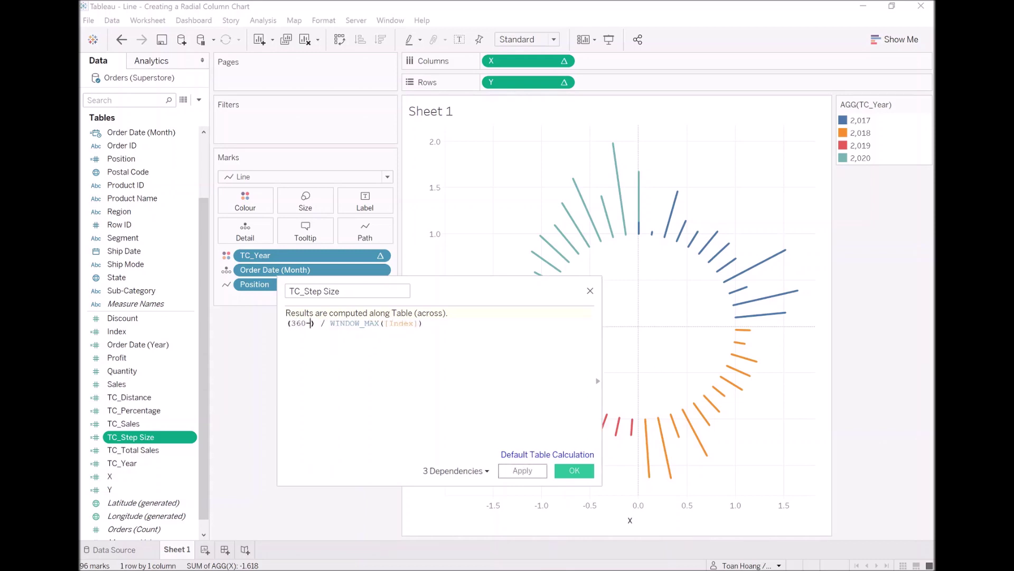
type("()")
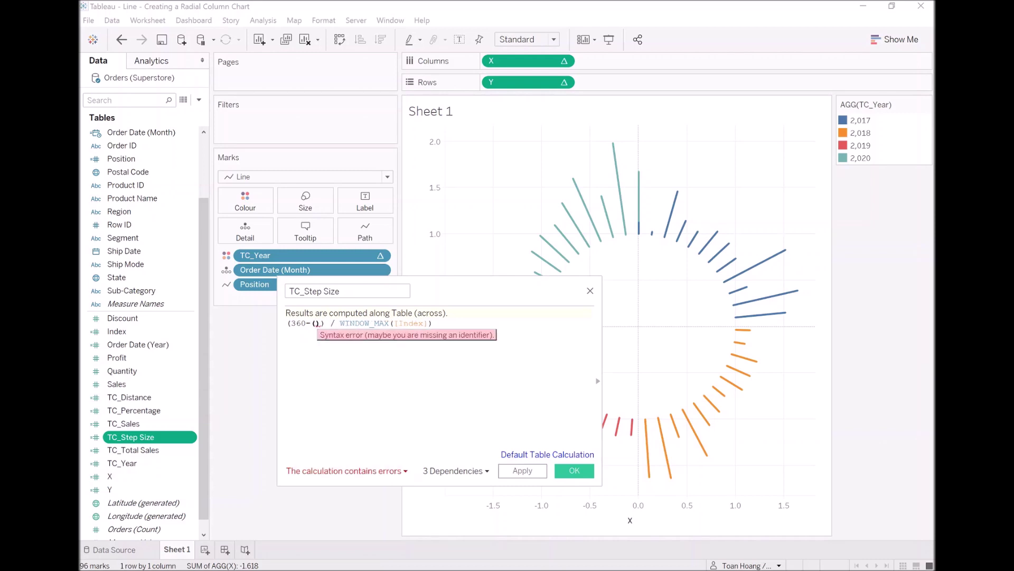
mouse_move(705, 396)
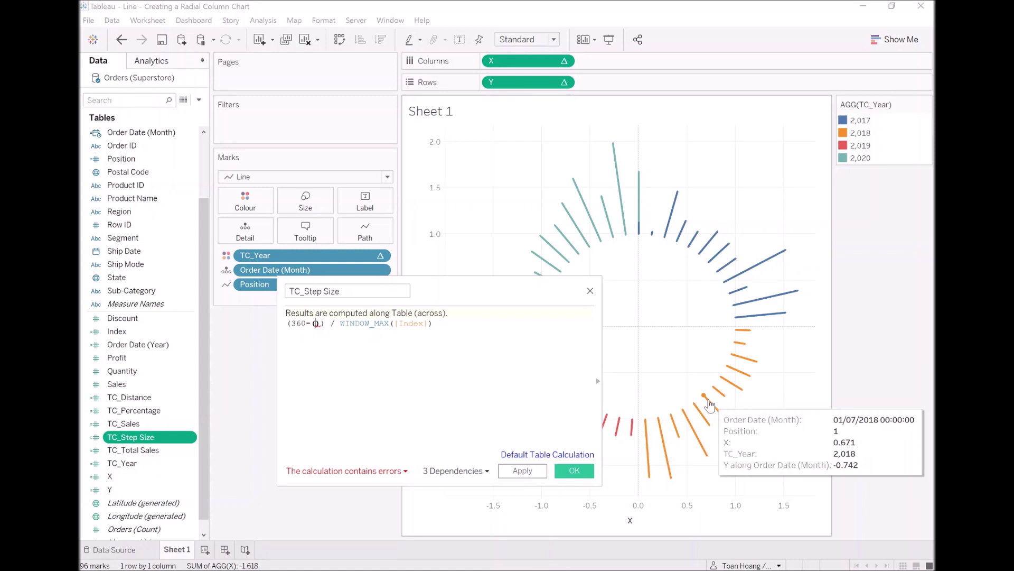
type("360")
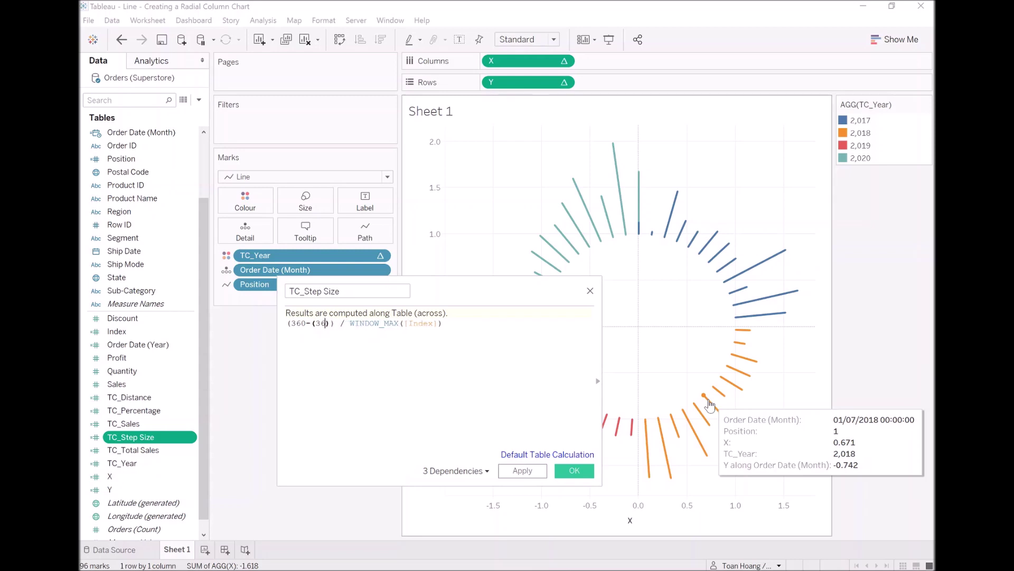
type("/window")
key("Down")
key("Down")
key("Down")
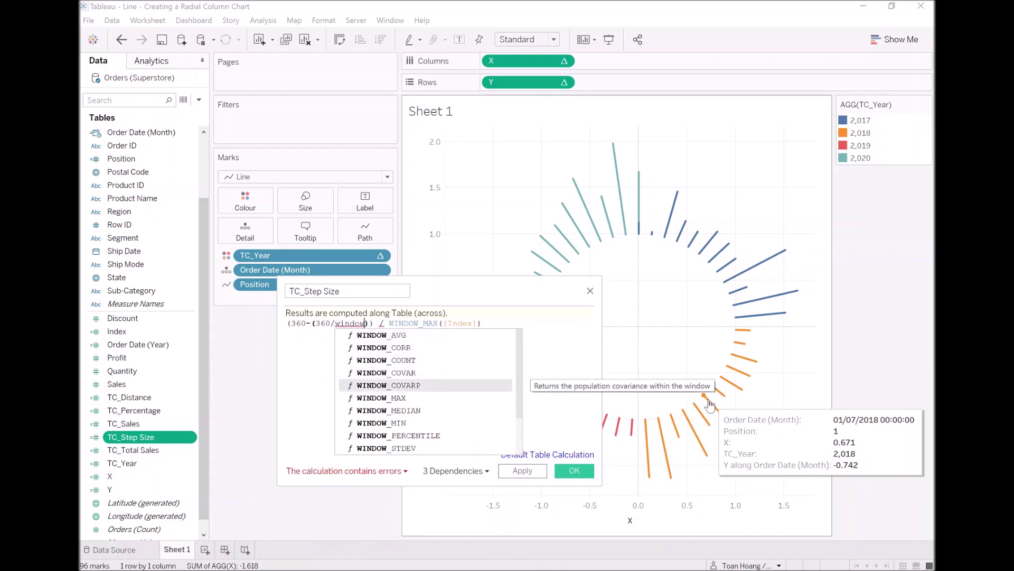
key("Return")
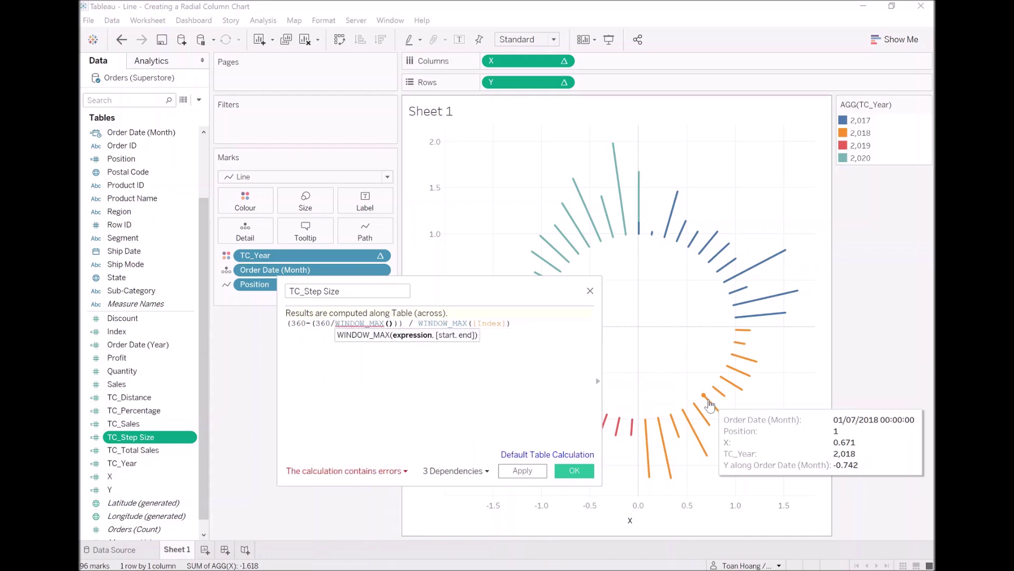
type("[in")
key("Return")
key("End")
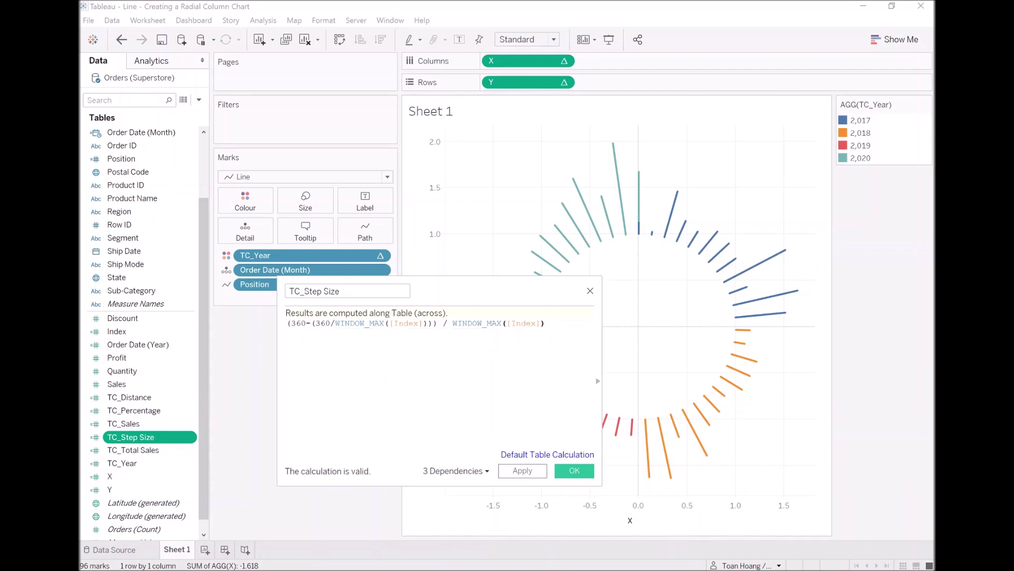
left_click(523, 470)
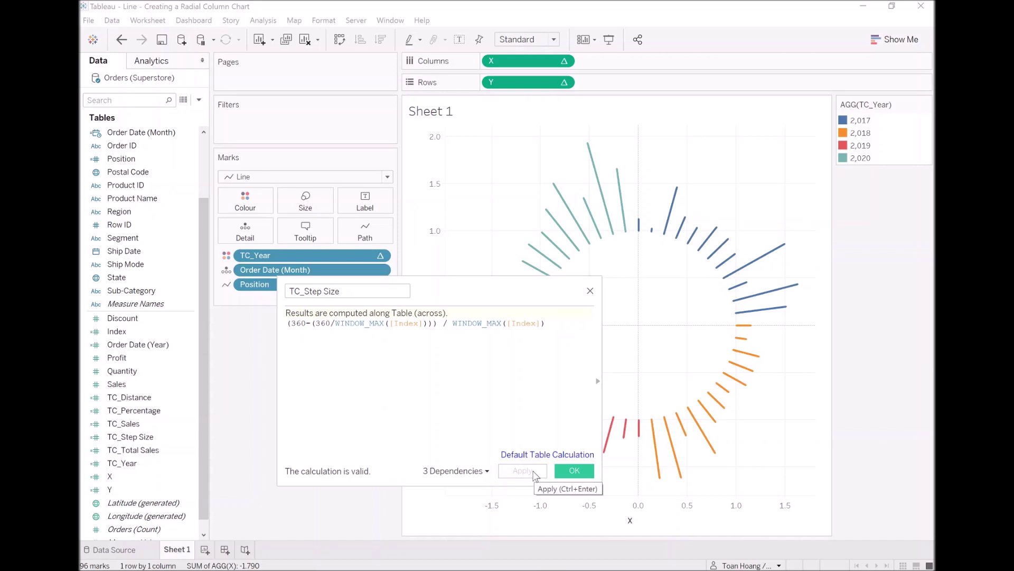
left_click(575, 471)
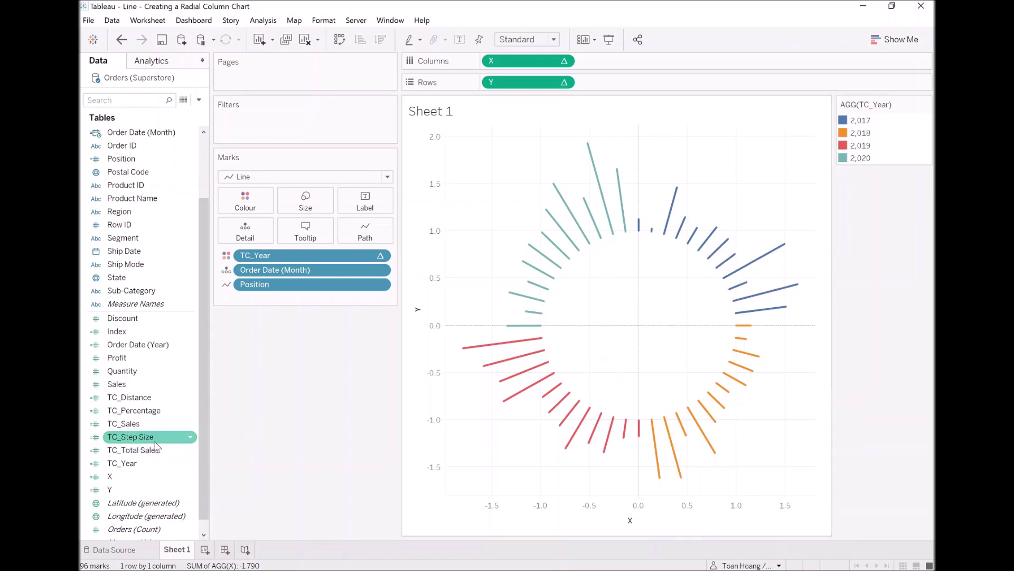
Reopen TC_Step Size to review its inner 360/WINDOW_MAX([Index]) expression
right_click(131, 437)
left_click(180, 246)
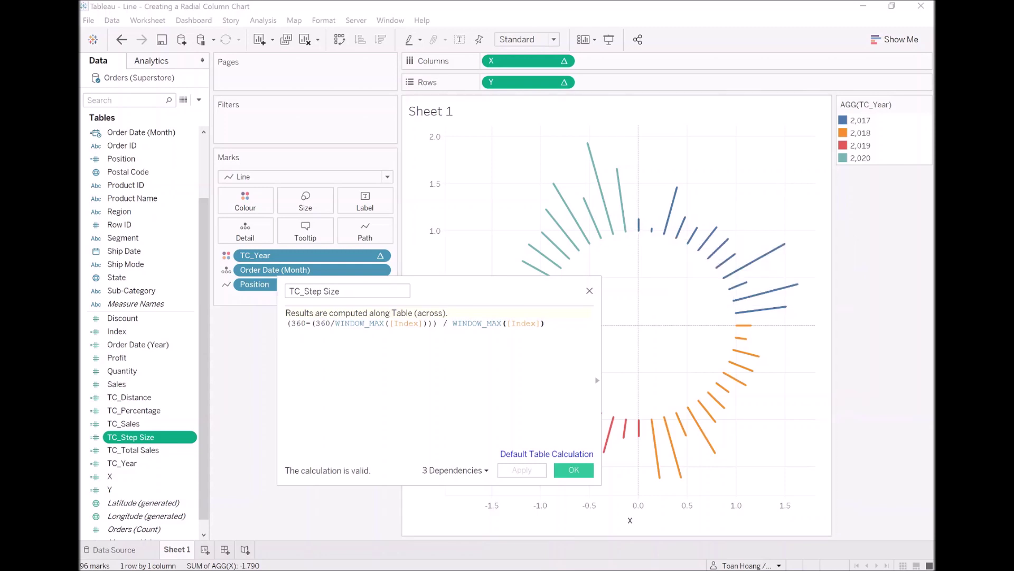
left_click_drag(311, 324, 437, 324)
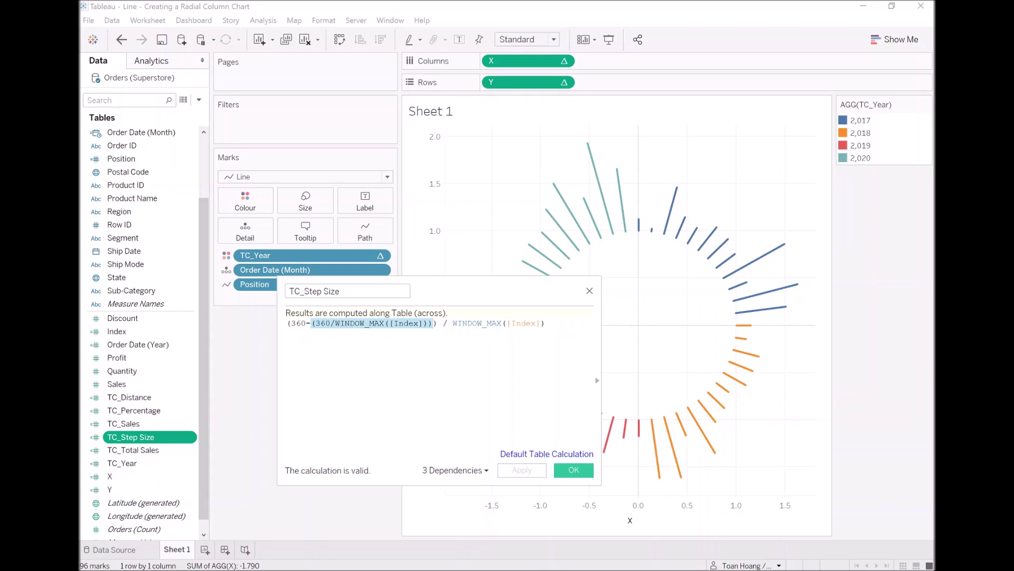
left_click(574, 471)
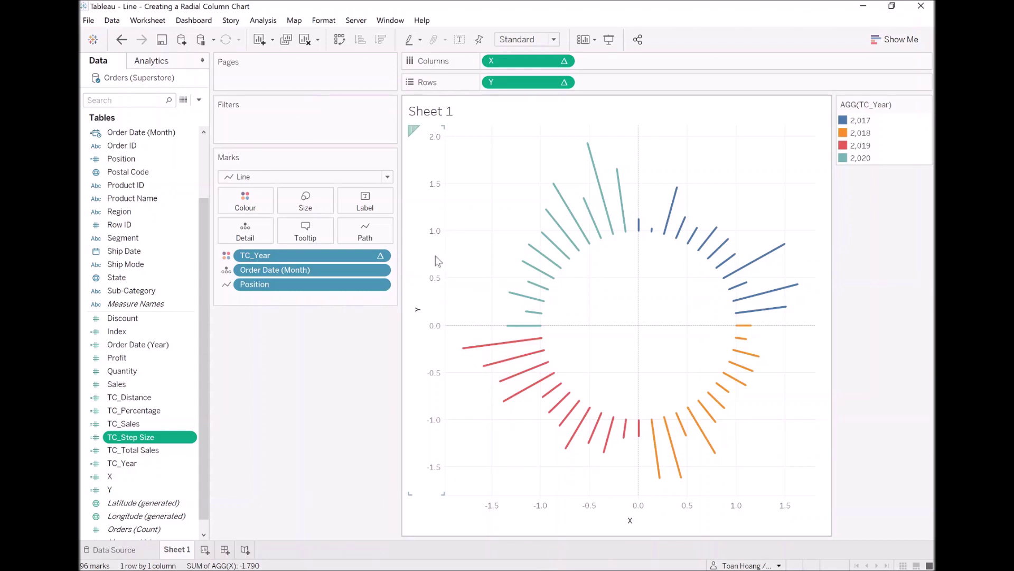
Hide the headers of both the vertical and horizontal axes
right_click(432, 202)
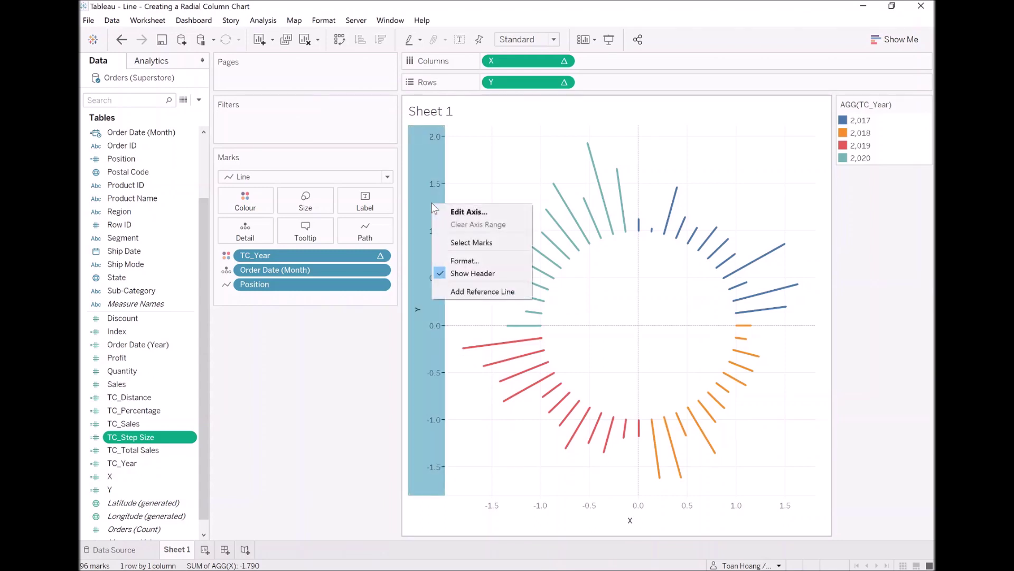
left_click(472, 273)
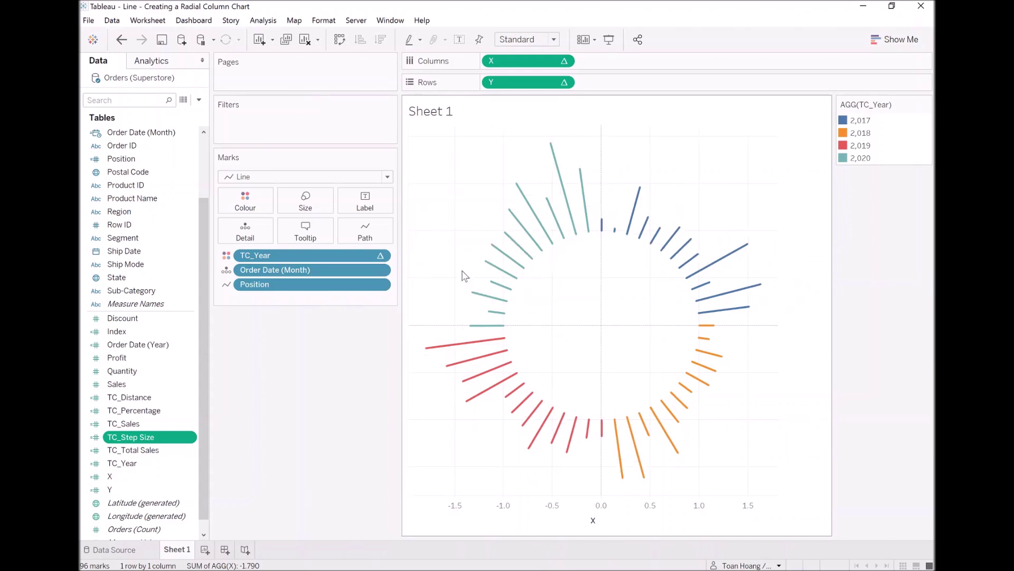
right_click(540, 504)
left_click(578, 486)
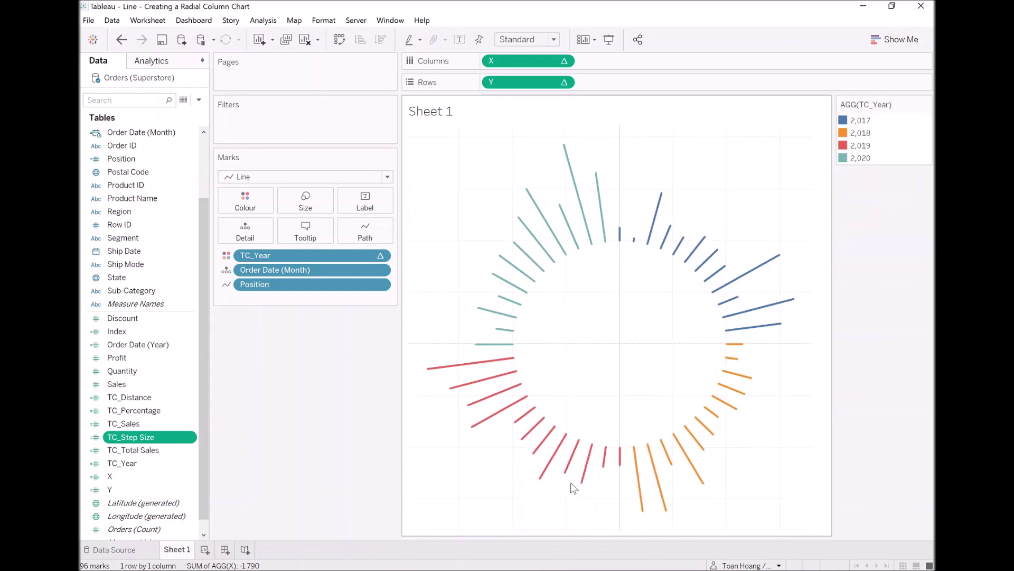
right_click(589, 281)
Set grid lines, zero lines and axis rulers to None in the sheet's line formatting
left_click(626, 346)
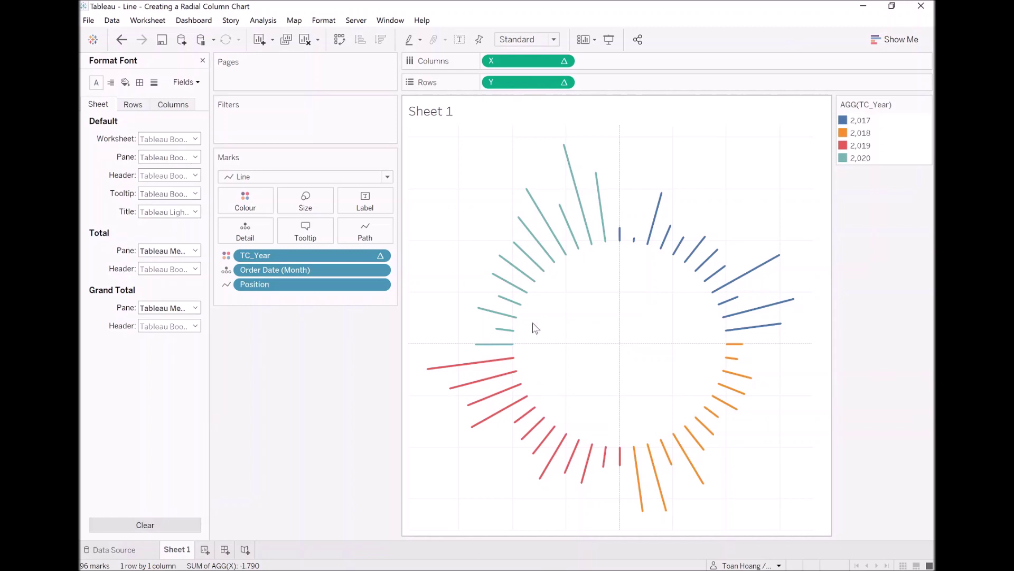
left_click(156, 83)
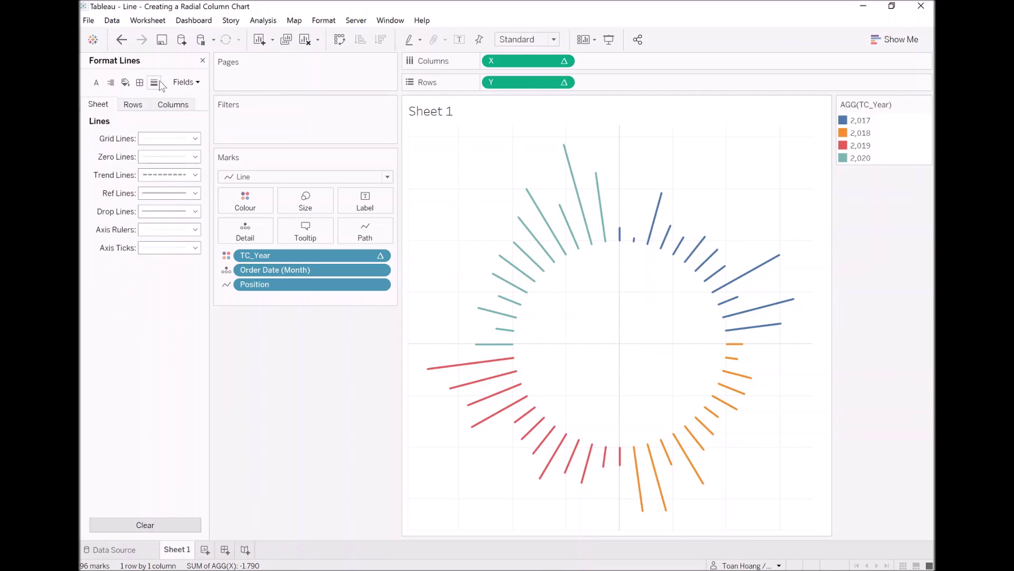
left_click(169, 138)
left_click(167, 151)
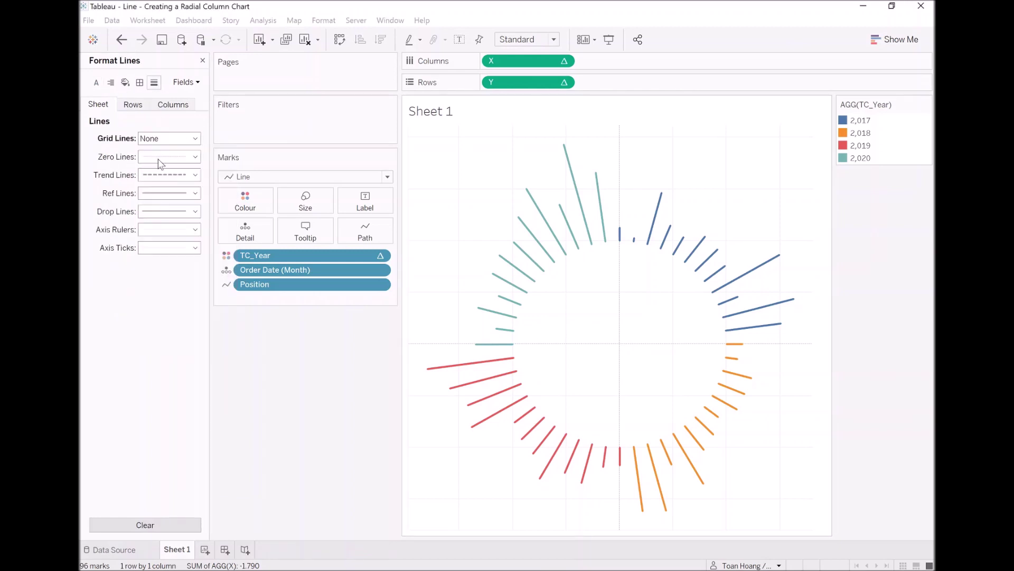
left_click(167, 168)
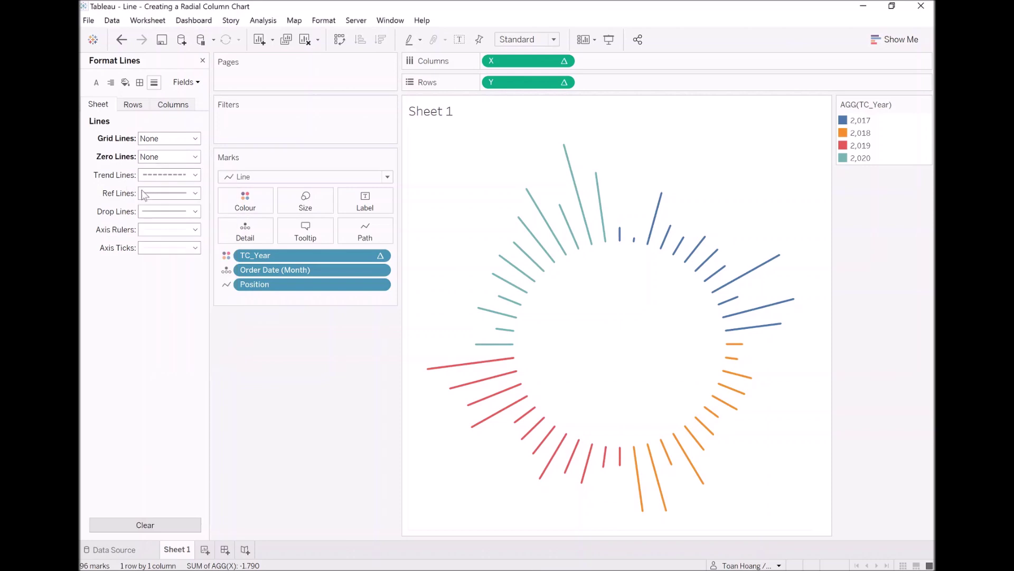
left_click(168, 229)
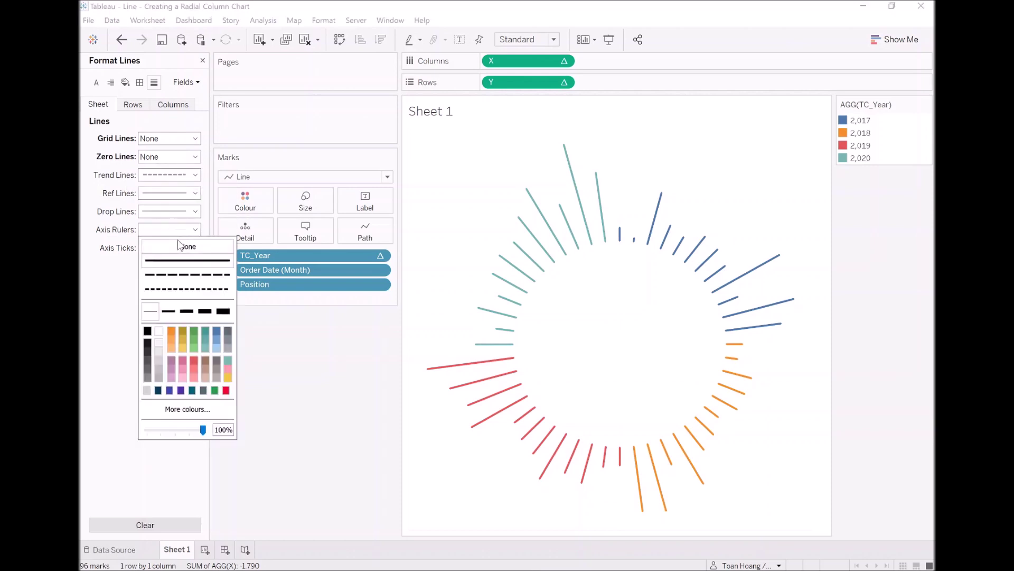
left_click(123, 284)
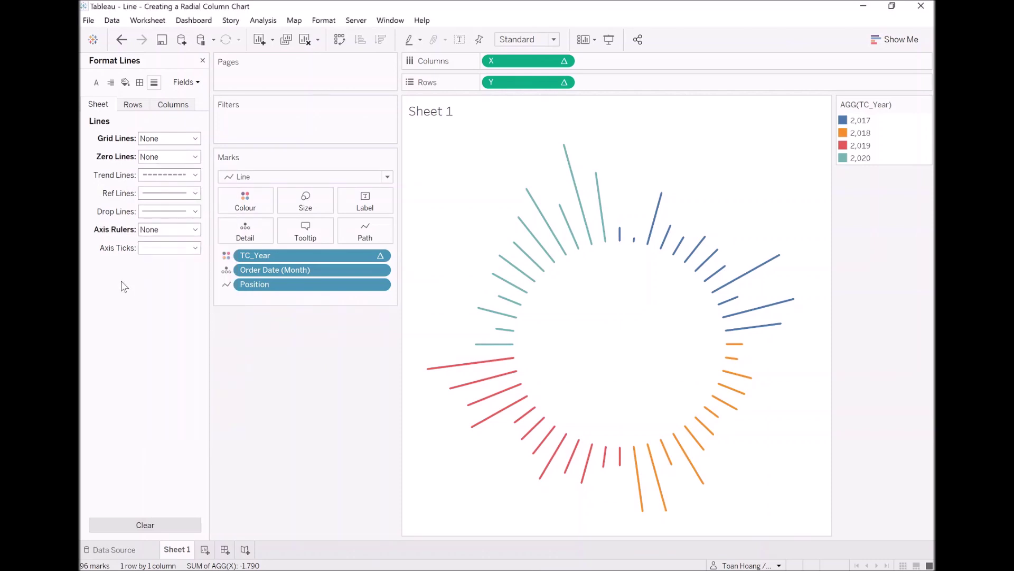
Raise the mark Size slider well up so the year-coloured lines are much thicker
left_click(305, 200)
left_click_drag(314, 231, 341, 231)
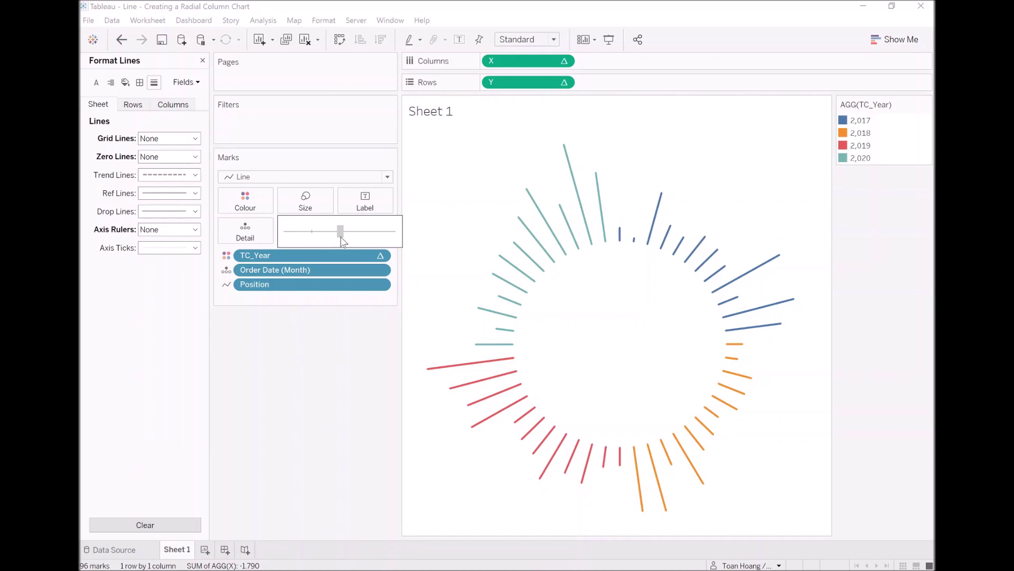
left_click_drag(346, 232, 363, 232)
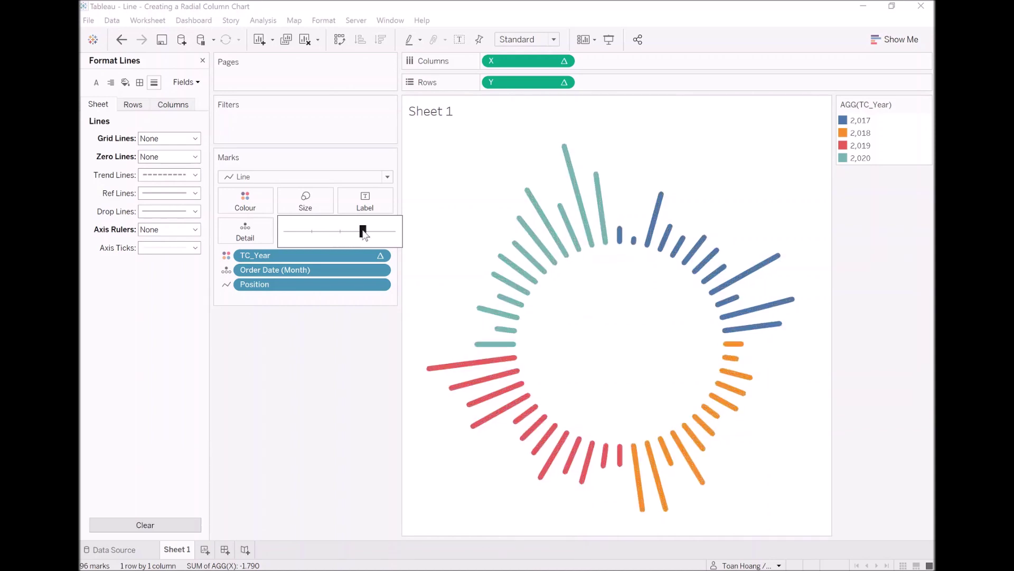
left_click(333, 356)
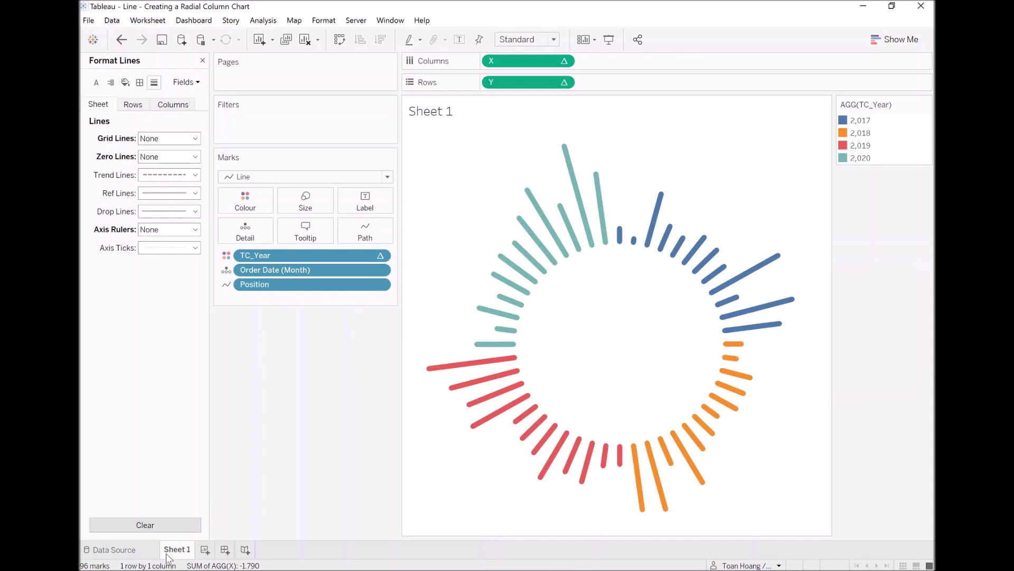
Rename the Sheet 1 worksheet to 'Radial Column Chart'
double_click(176, 549)
type("Rad")
type("ial Column C")
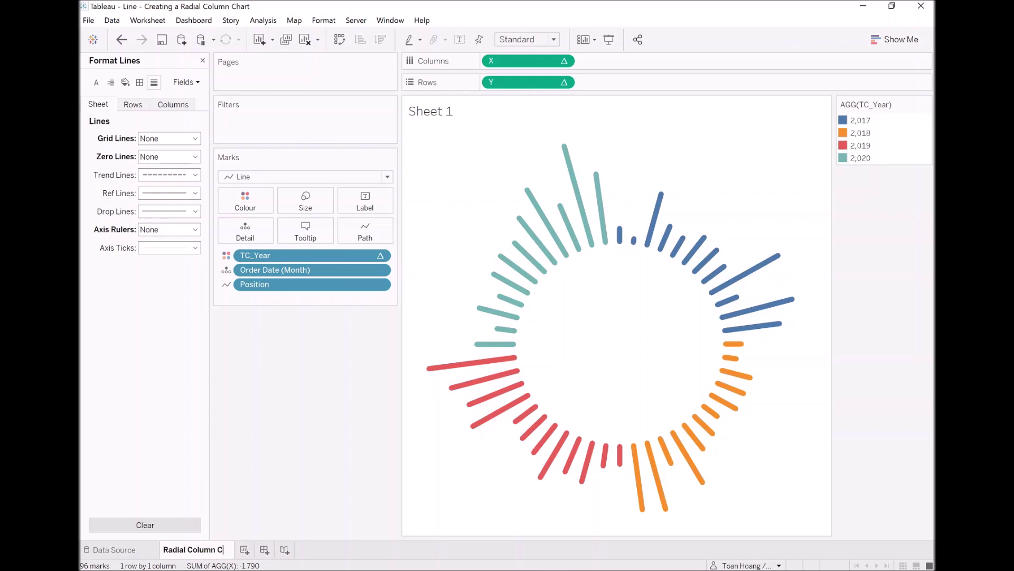
type("hart")
key("Return")
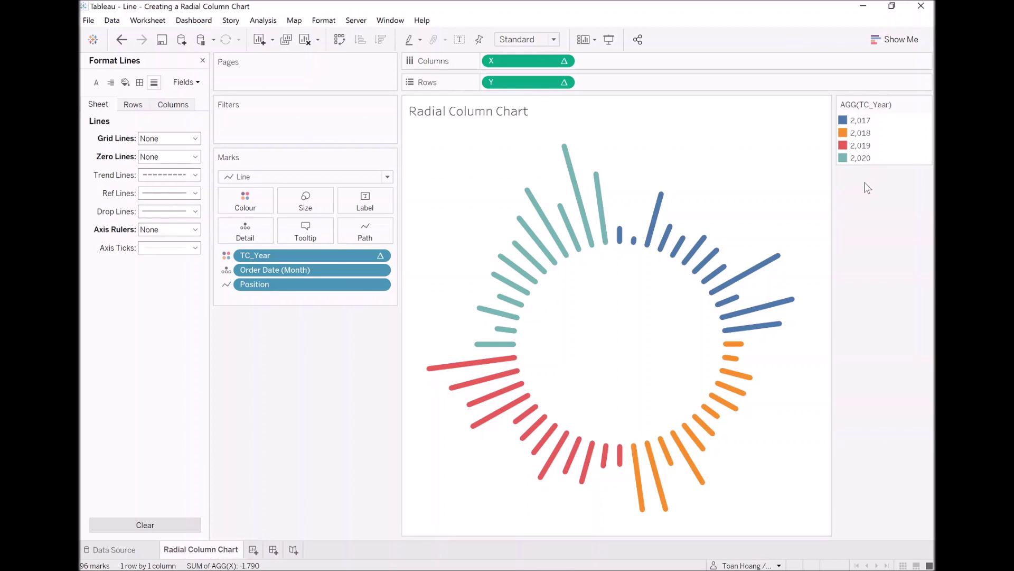
mouse_move(650, 458)
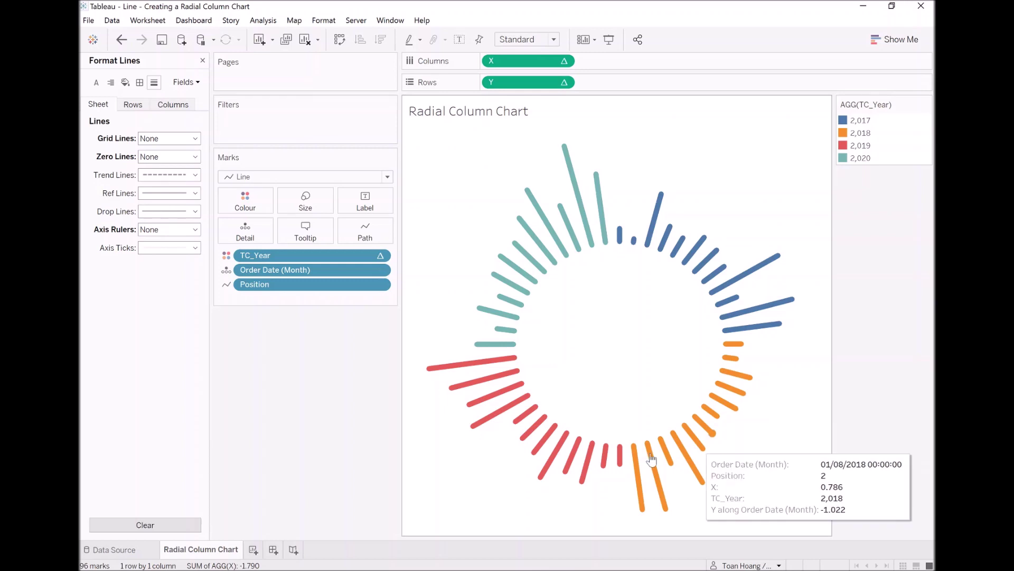
Place TC_Sales on Label, then move it to Tooltip so the columns stay unlabelled
left_click(202, 61)
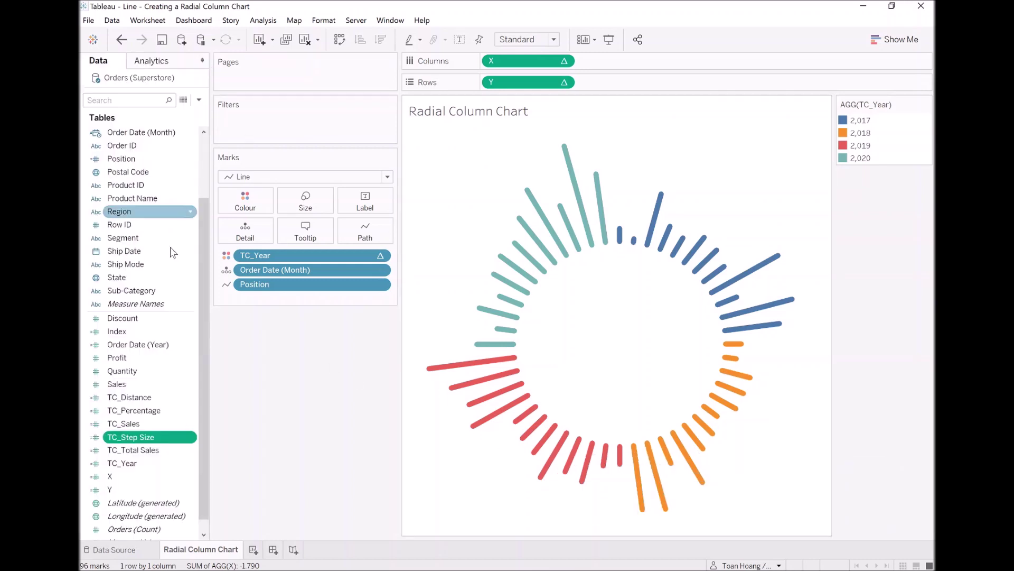
left_click_drag(129, 423, 365, 199)
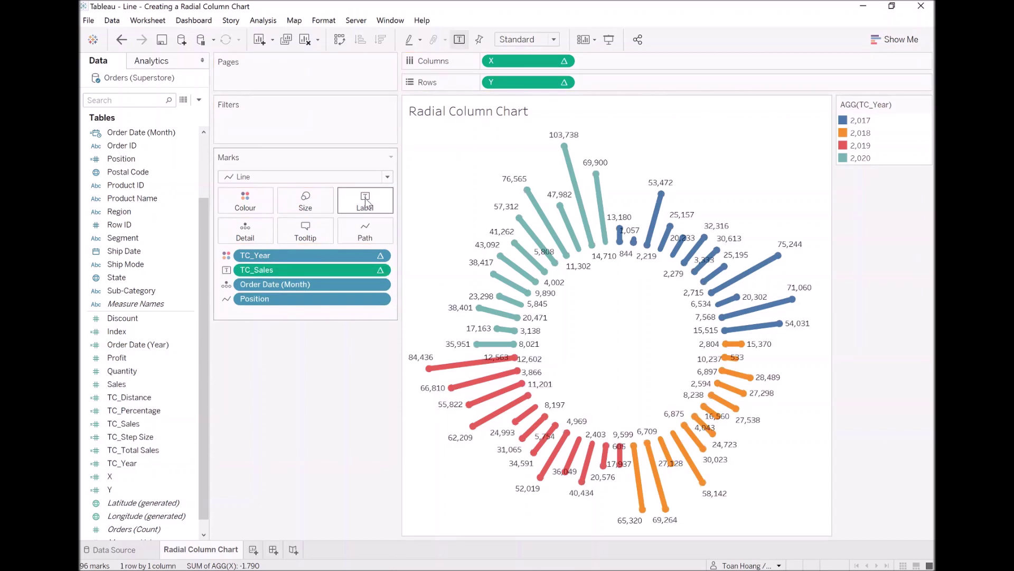
left_click_drag(273, 269, 302, 229)
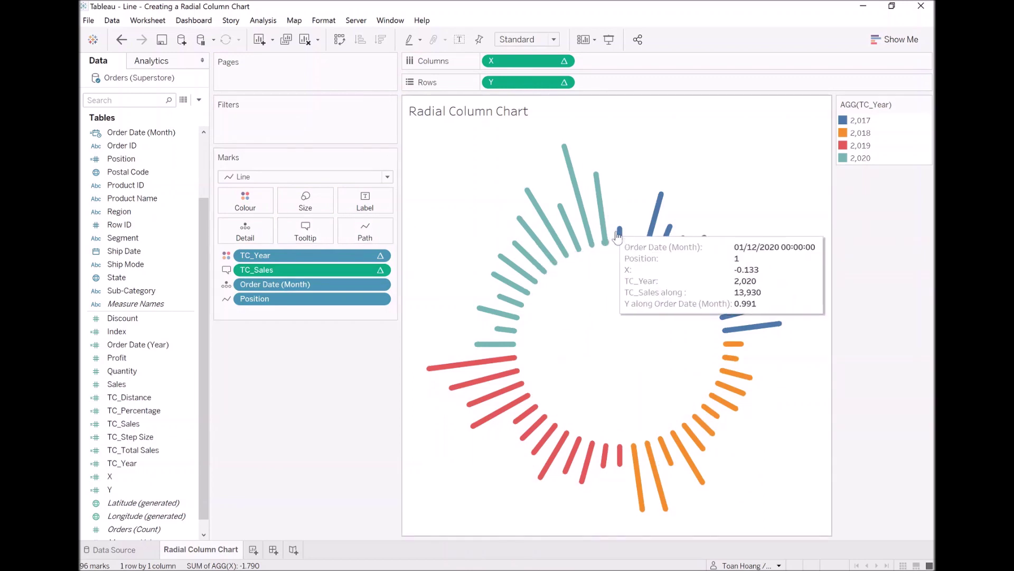